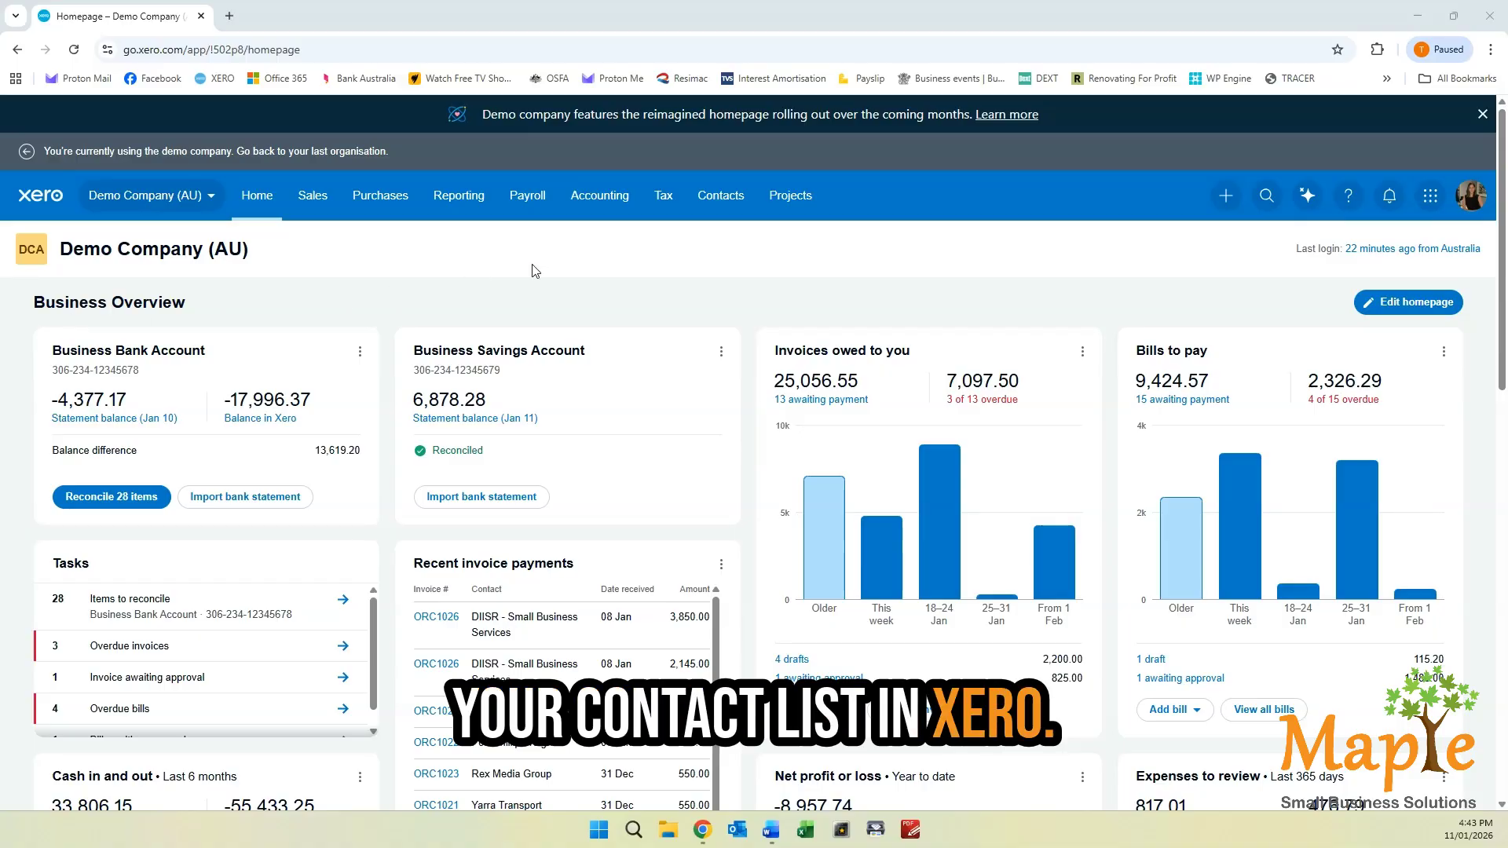
Open the full contacts list and look through it for duplicate or similarly named contacts
left_click(727, 203)
left_click(730, 253)
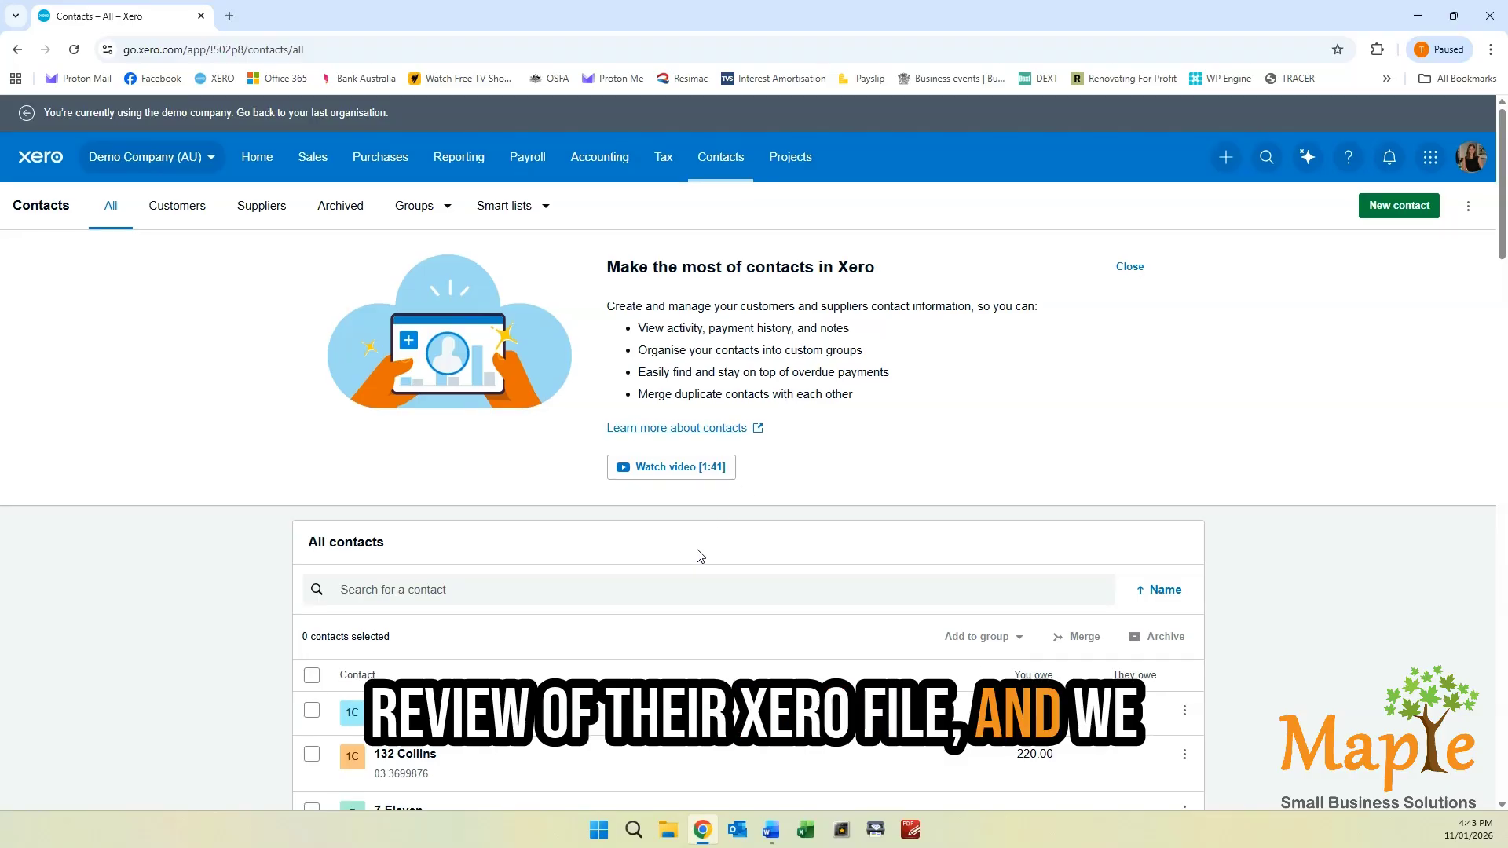
scroll(697, 528, "down", 5)
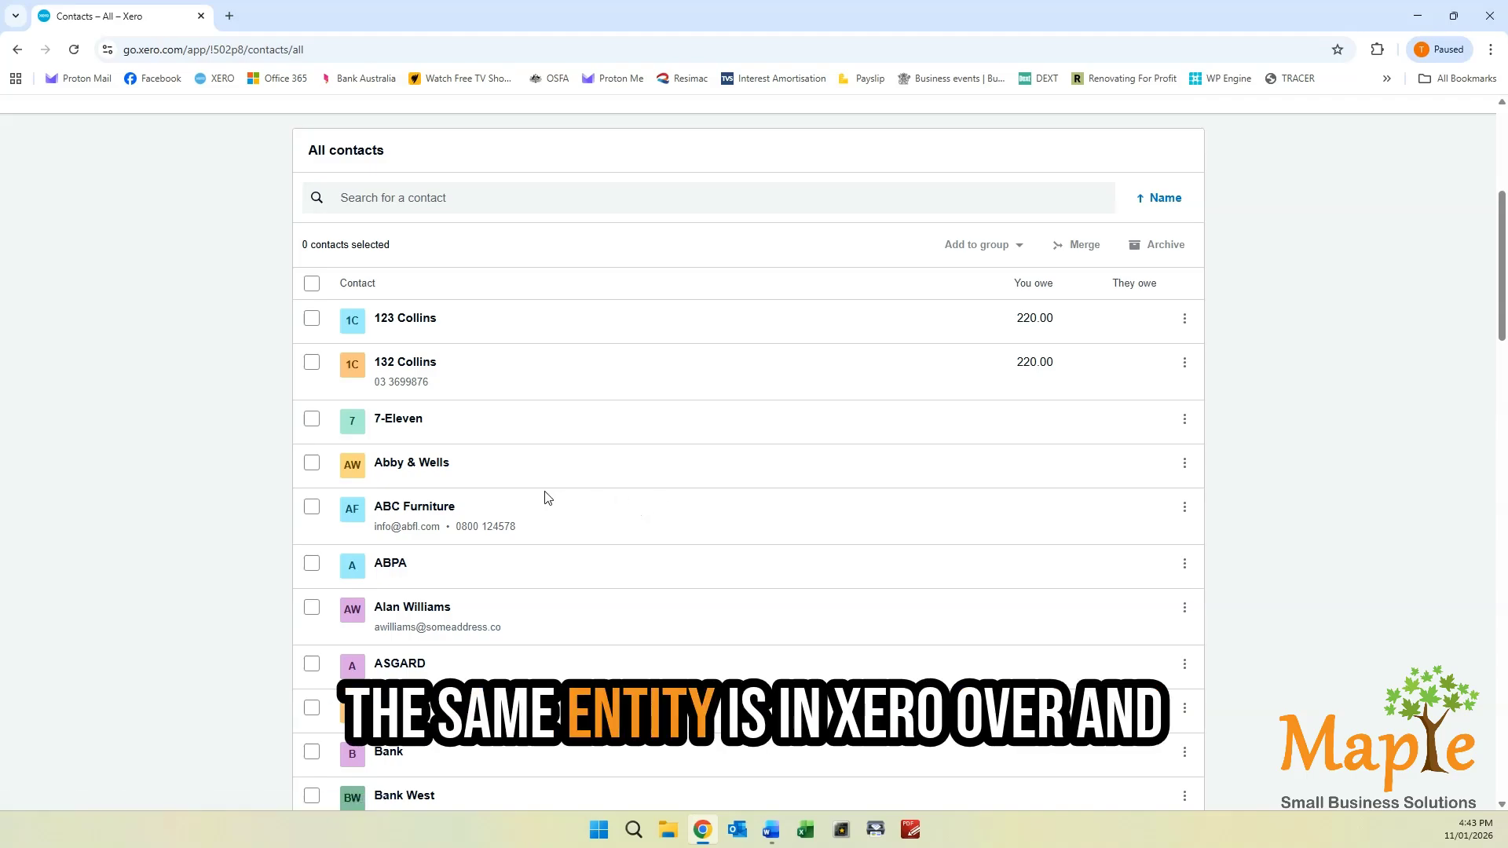
scroll(537, 463, "down", 2)
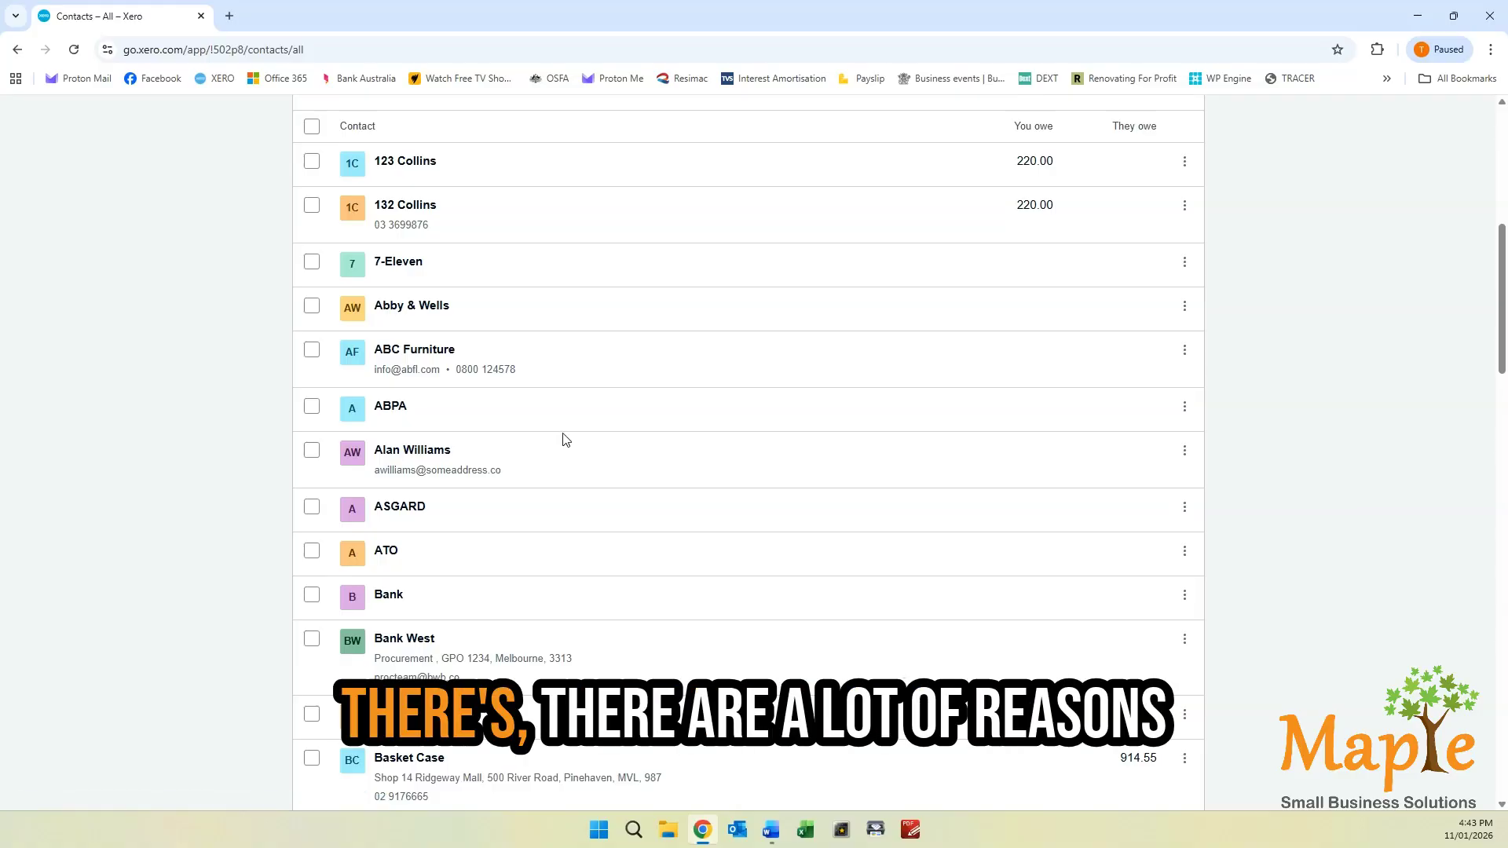
scroll(563, 440, "up", 5)
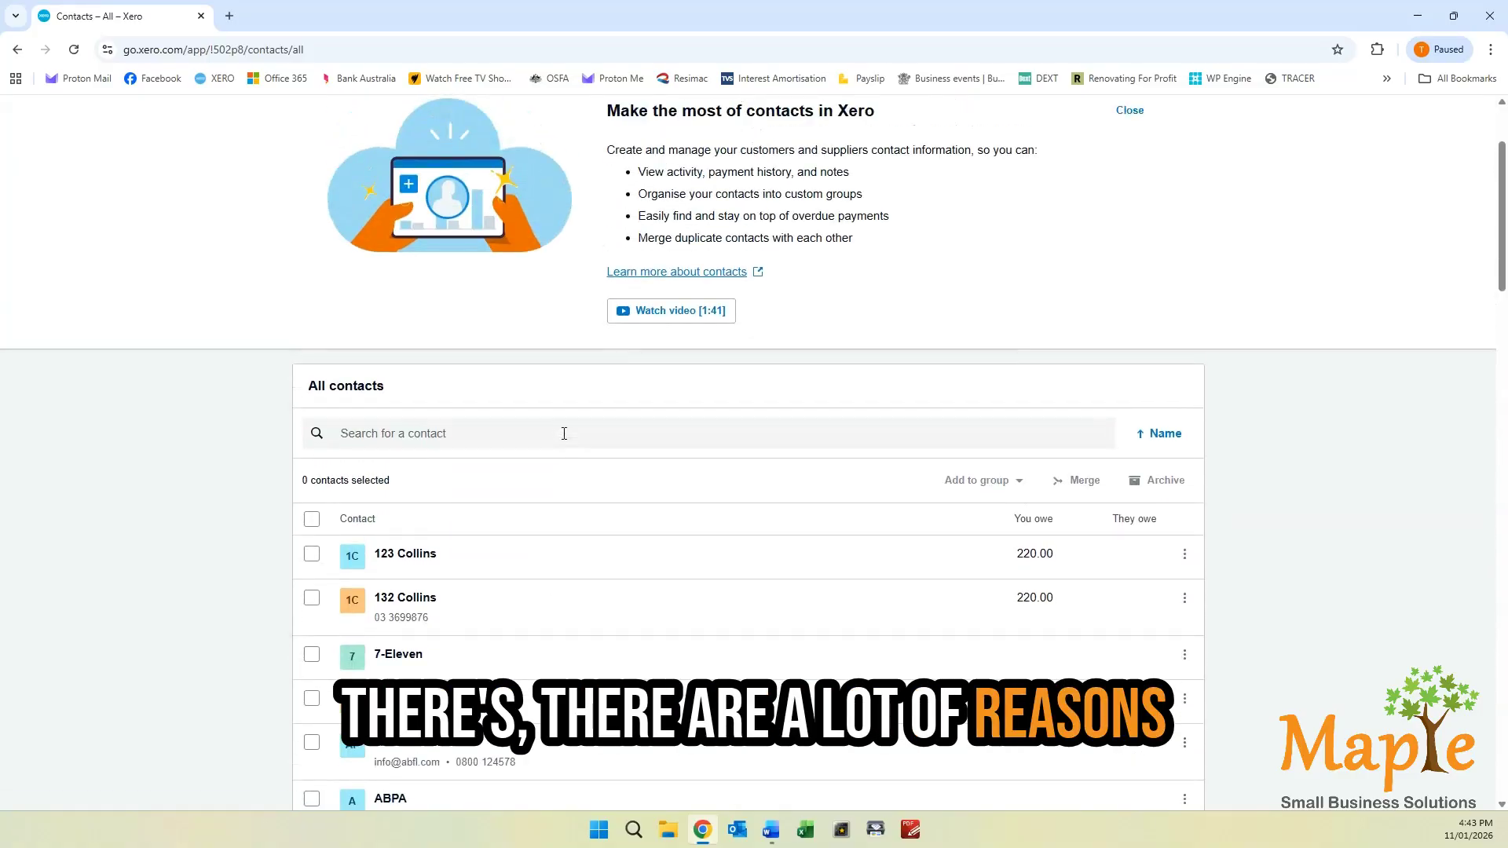
scroll(564, 436, "down", 2)
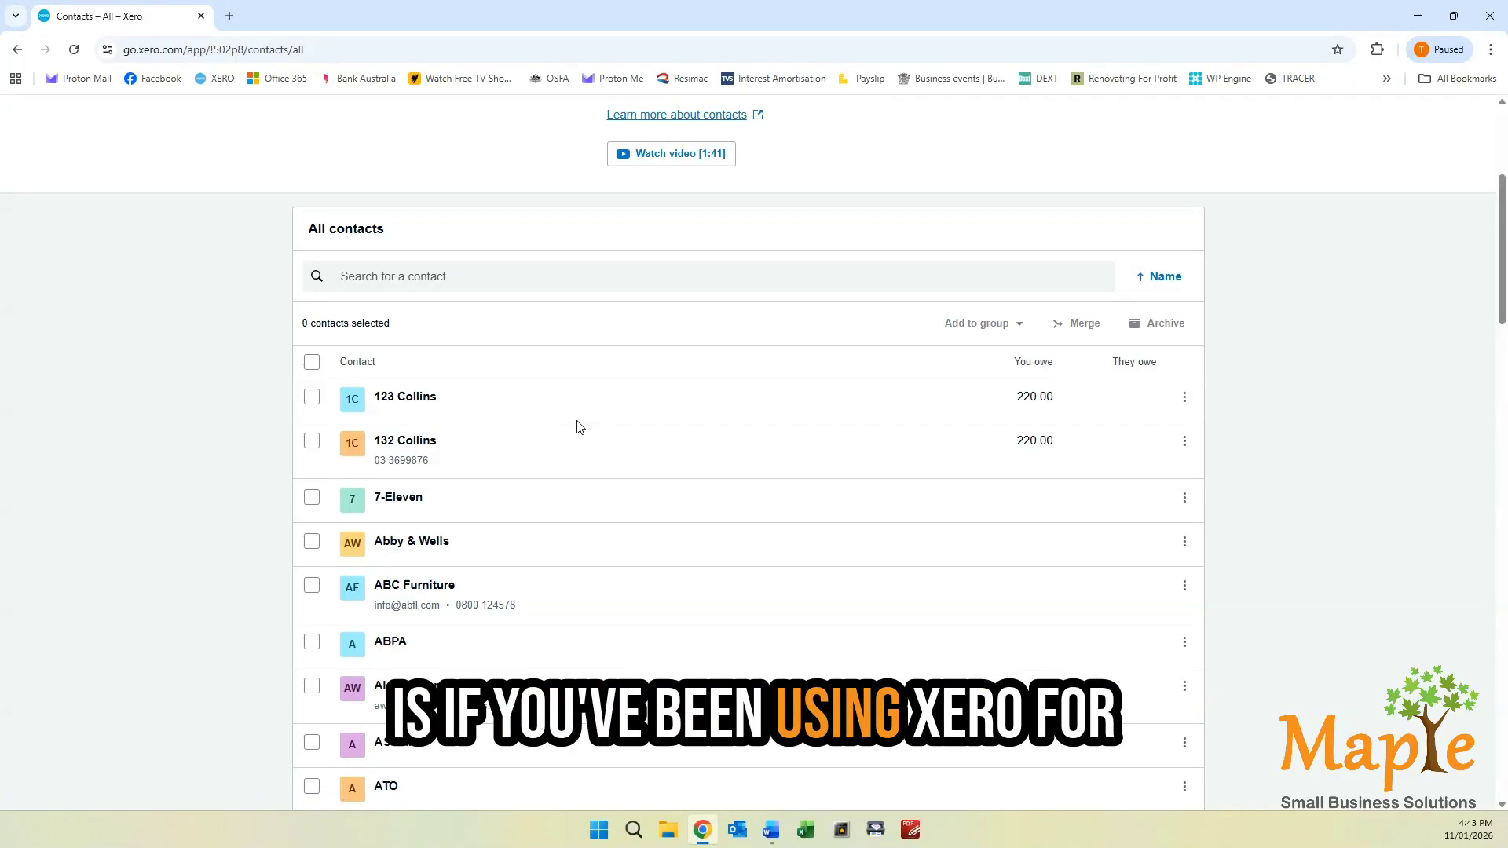
scroll(566, 448, "down", 3)
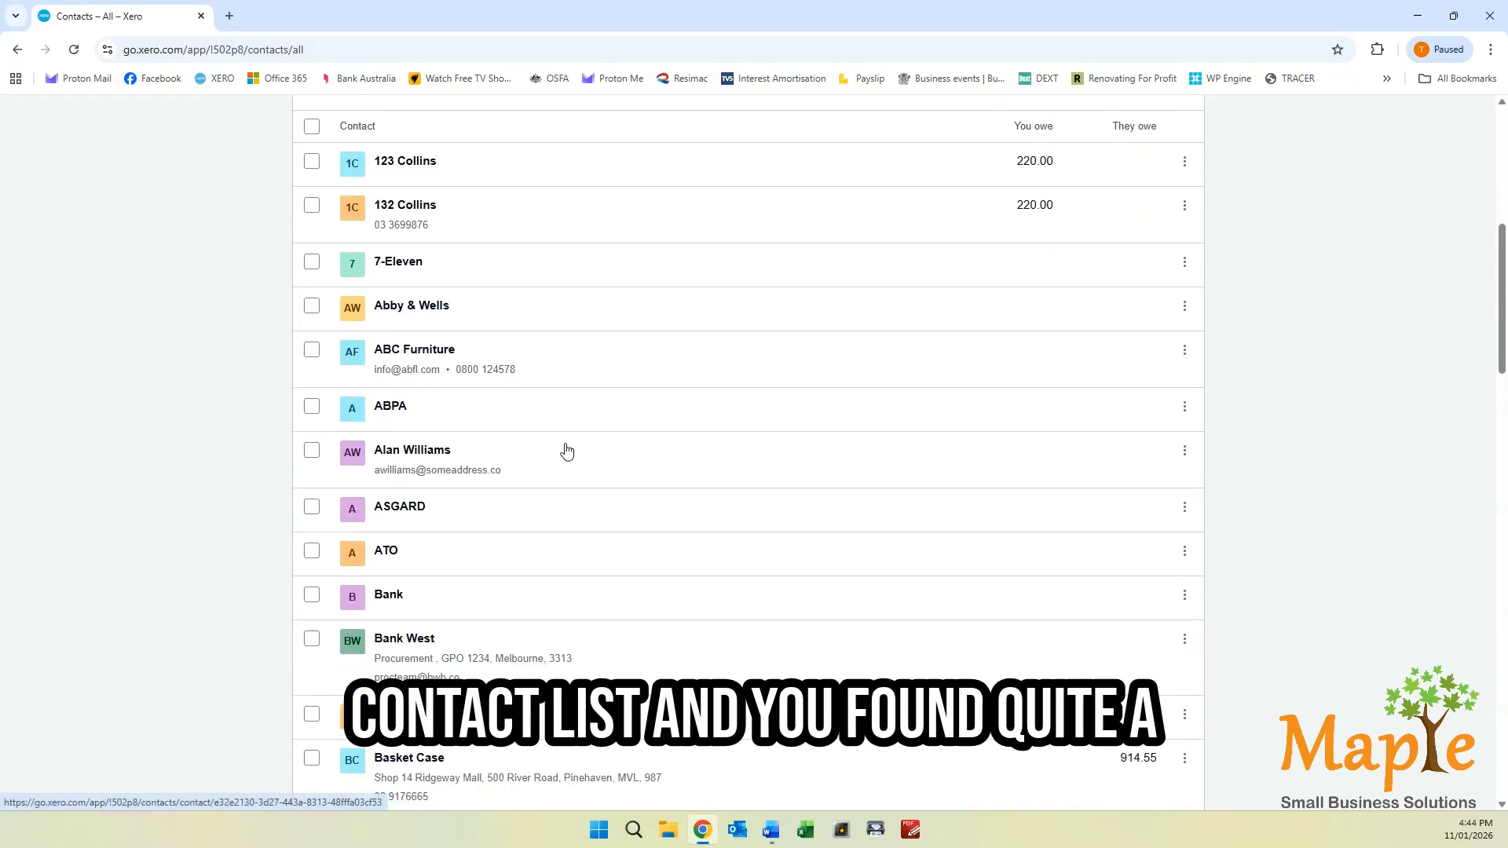
scroll(566, 449, "down", 4)
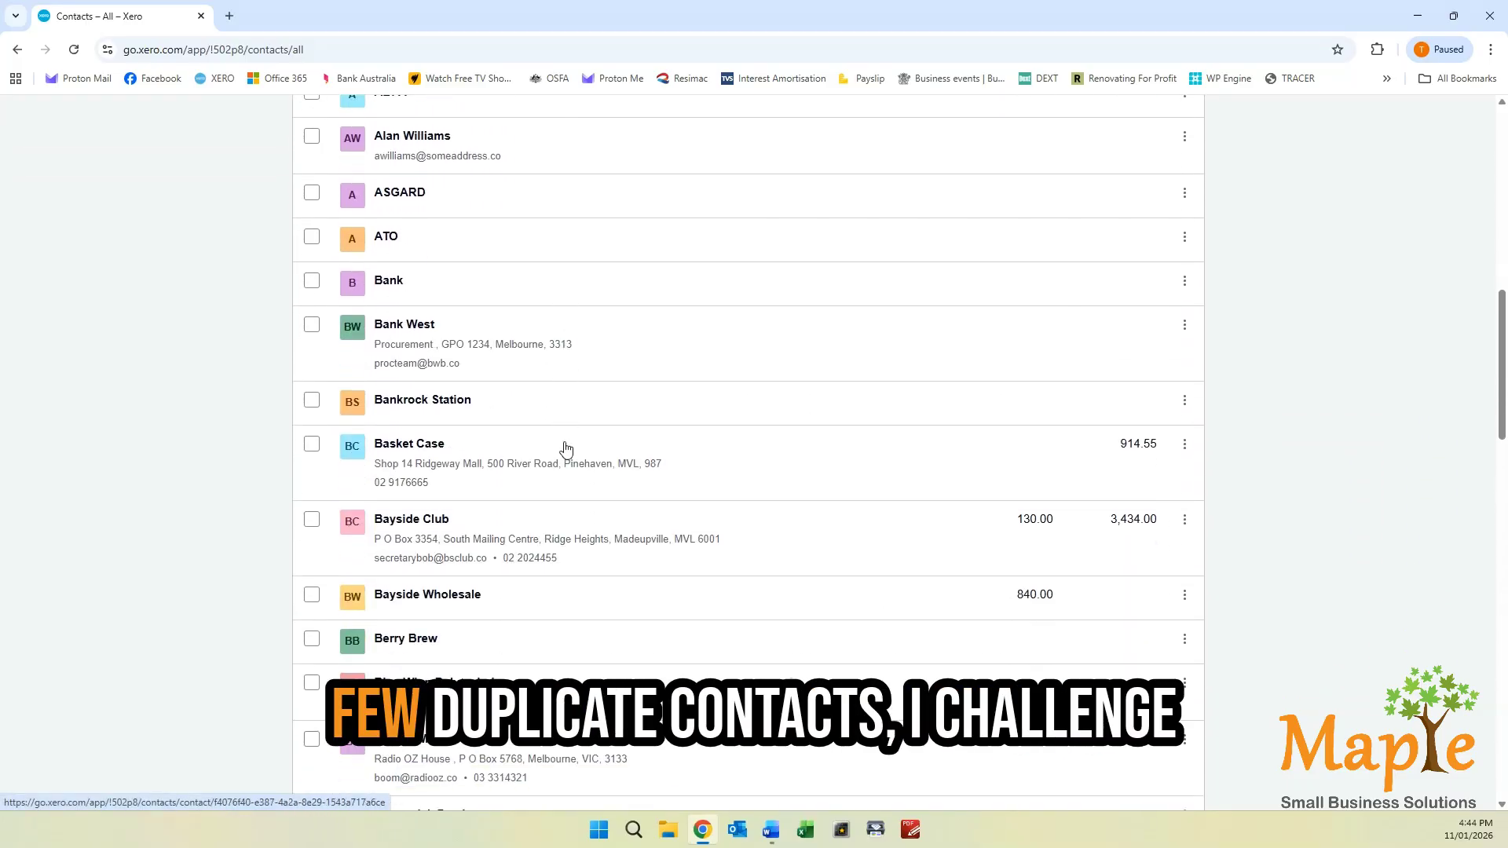
scroll(566, 448, "down", 1)
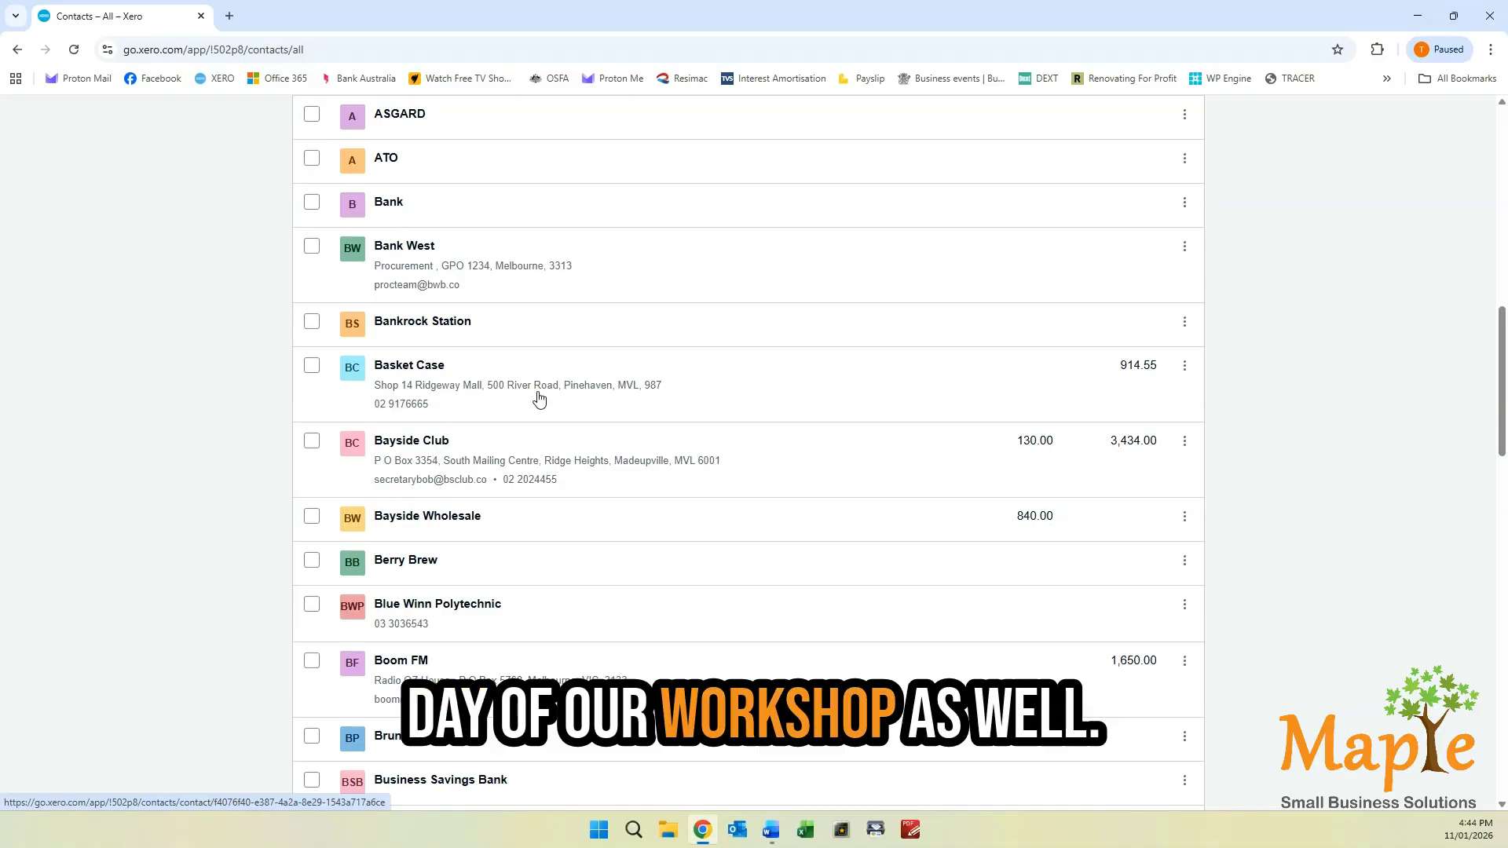
scroll(545, 395, "up", 6)
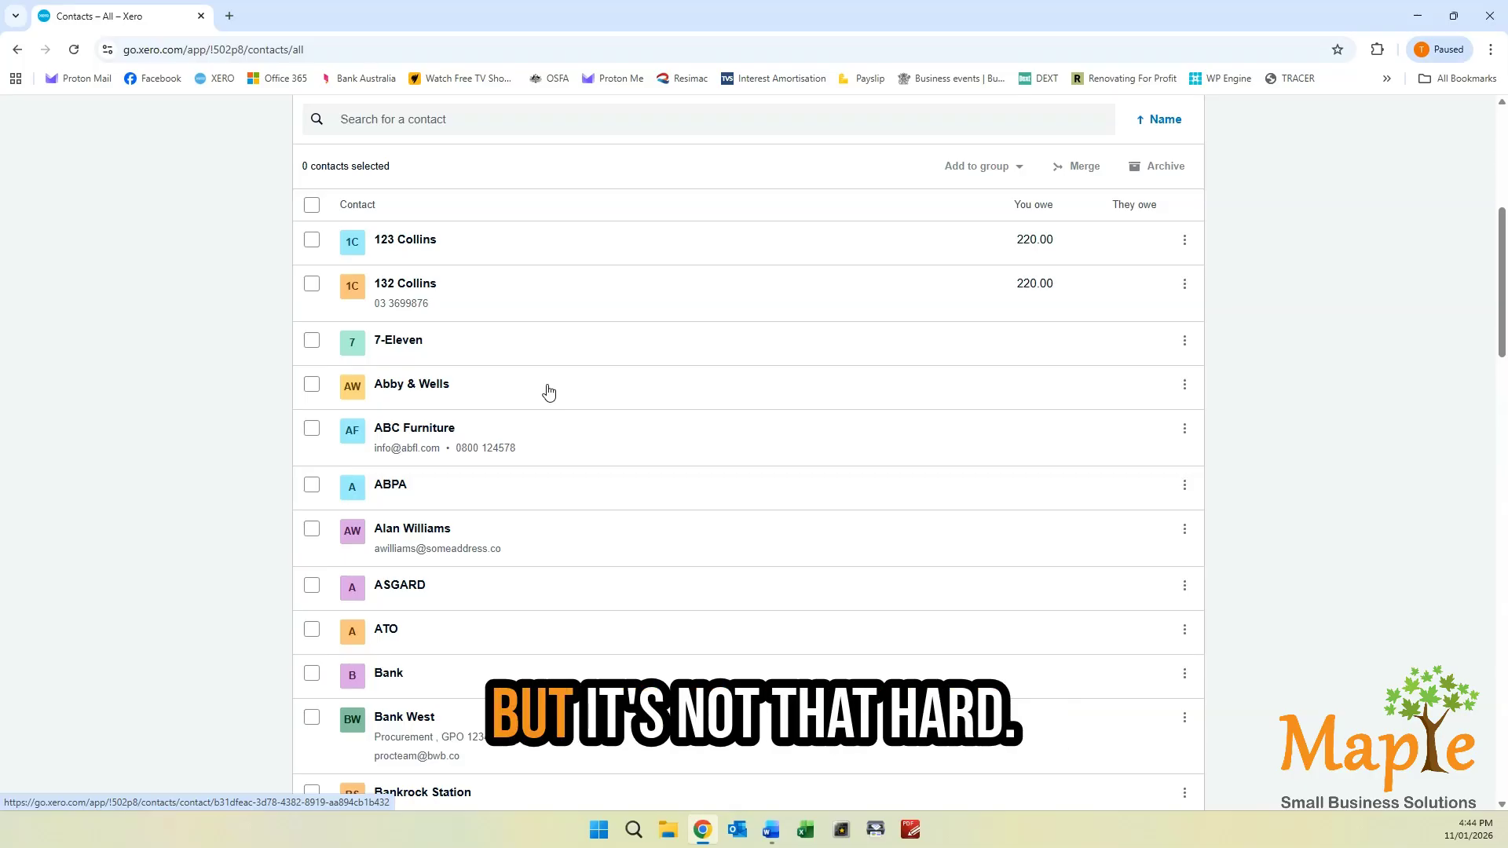
scroll(641, 484, "down", 1)
scroll(641, 484, "down", 15)
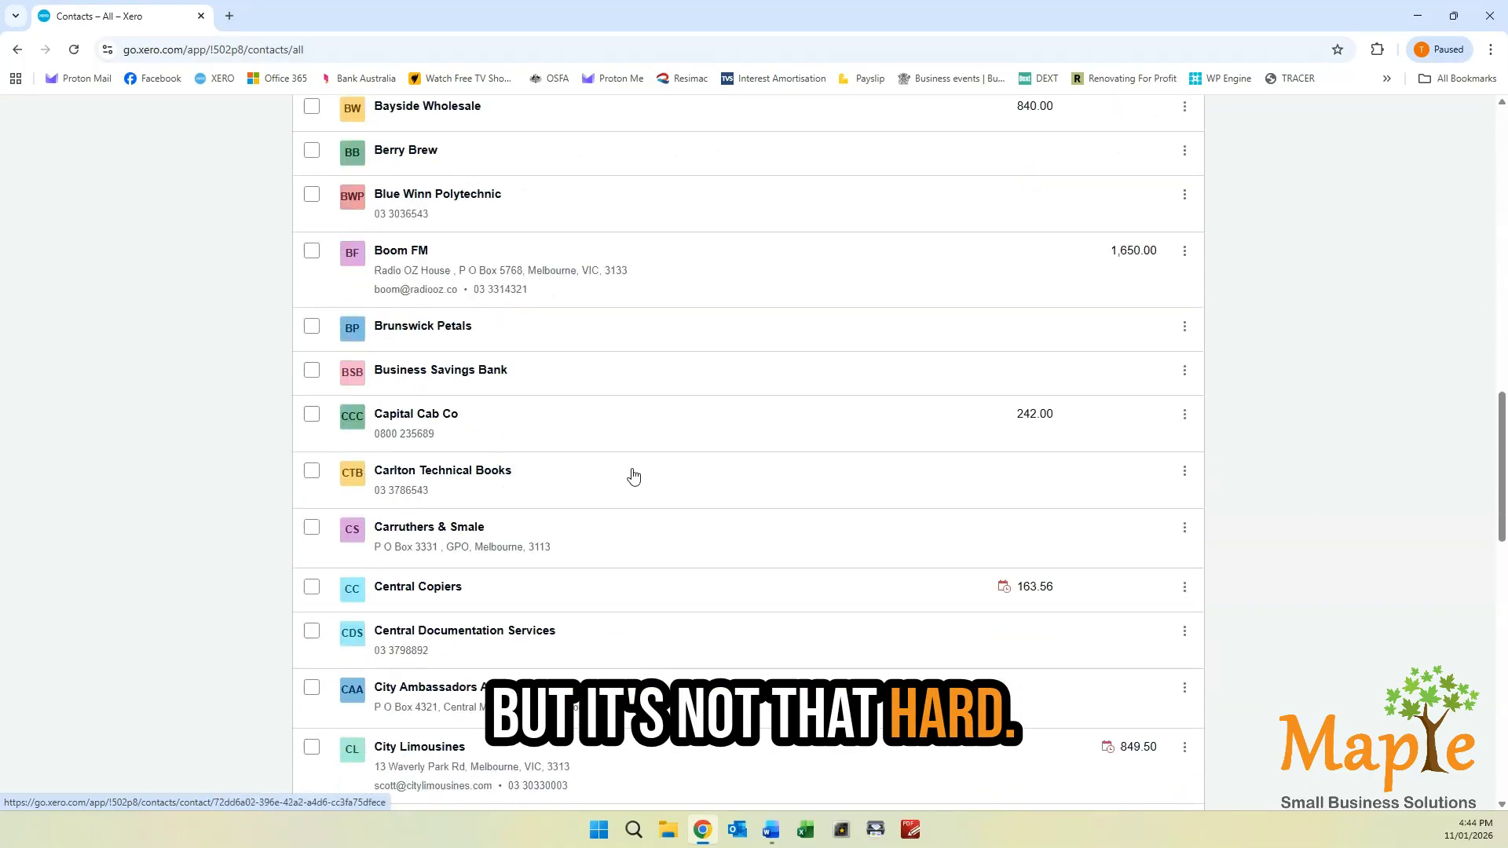
scroll(633, 476, "up", 2)
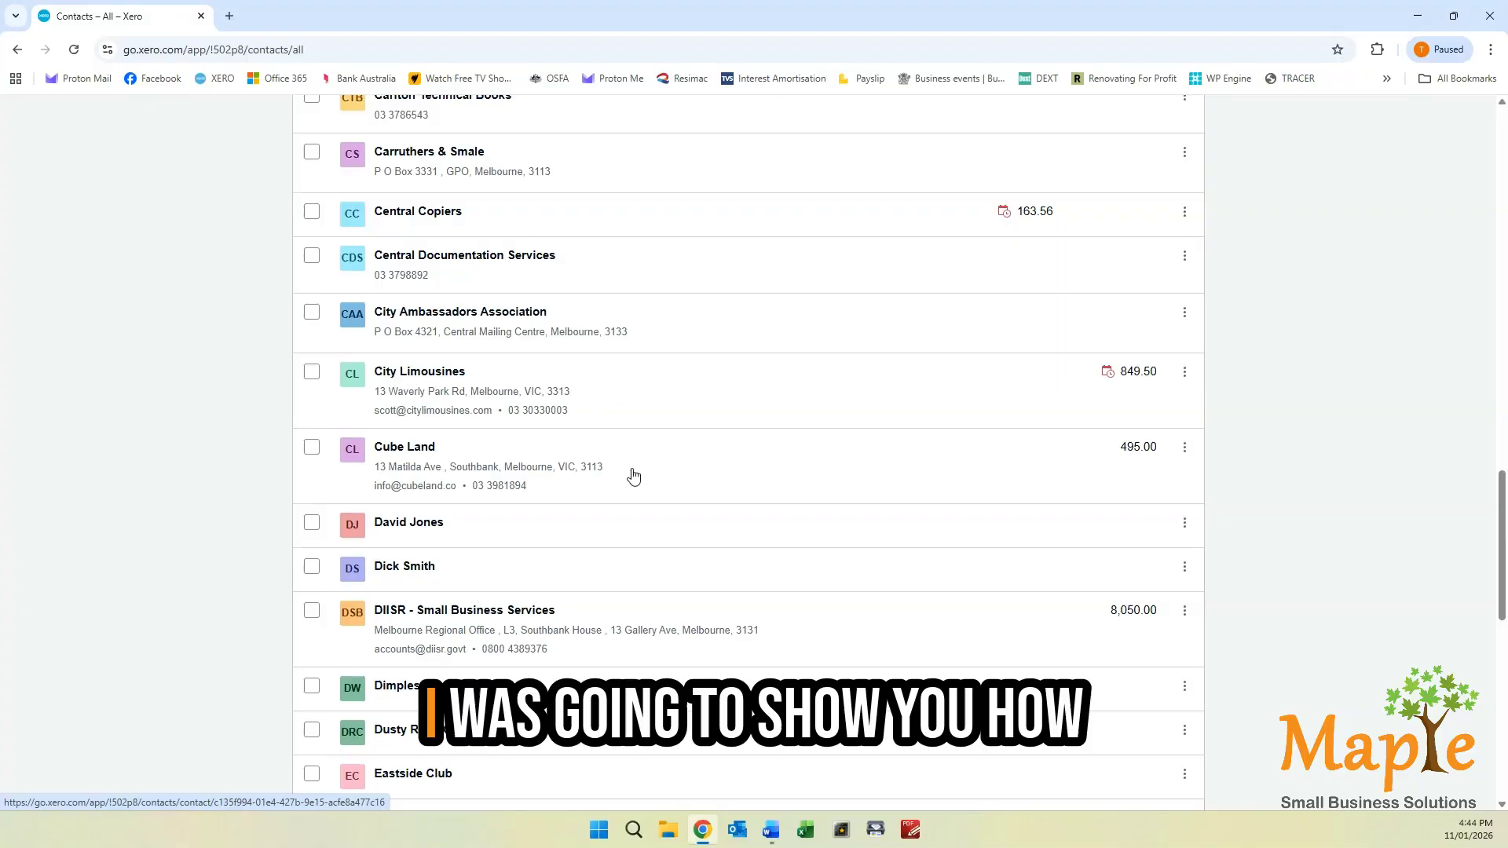
scroll(633, 475, "up", 2)
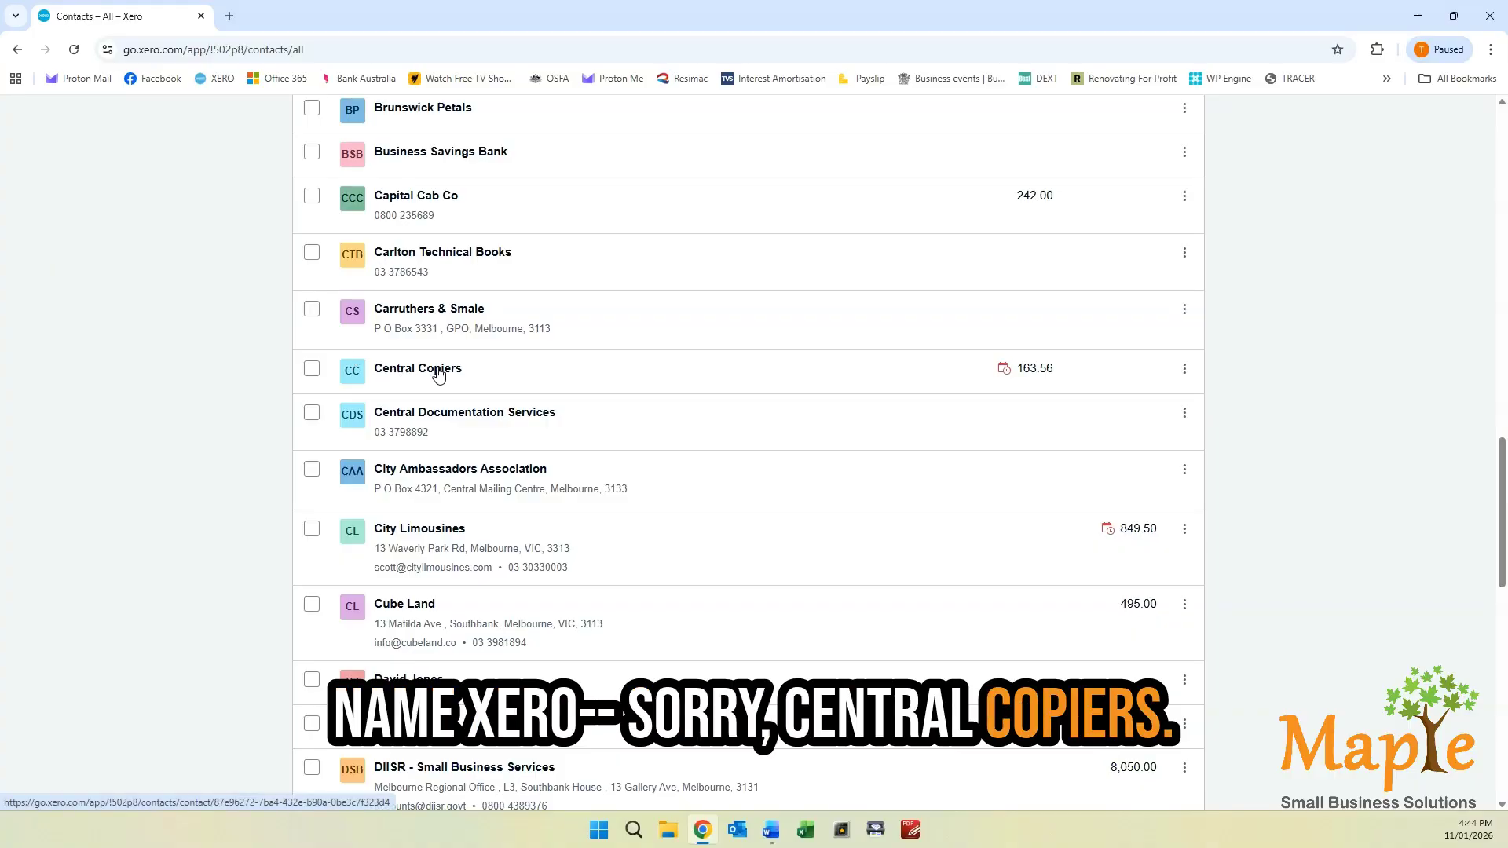
Open the Central Documentation Services contact in a new browser tab and view its activity
right_click(445, 414)
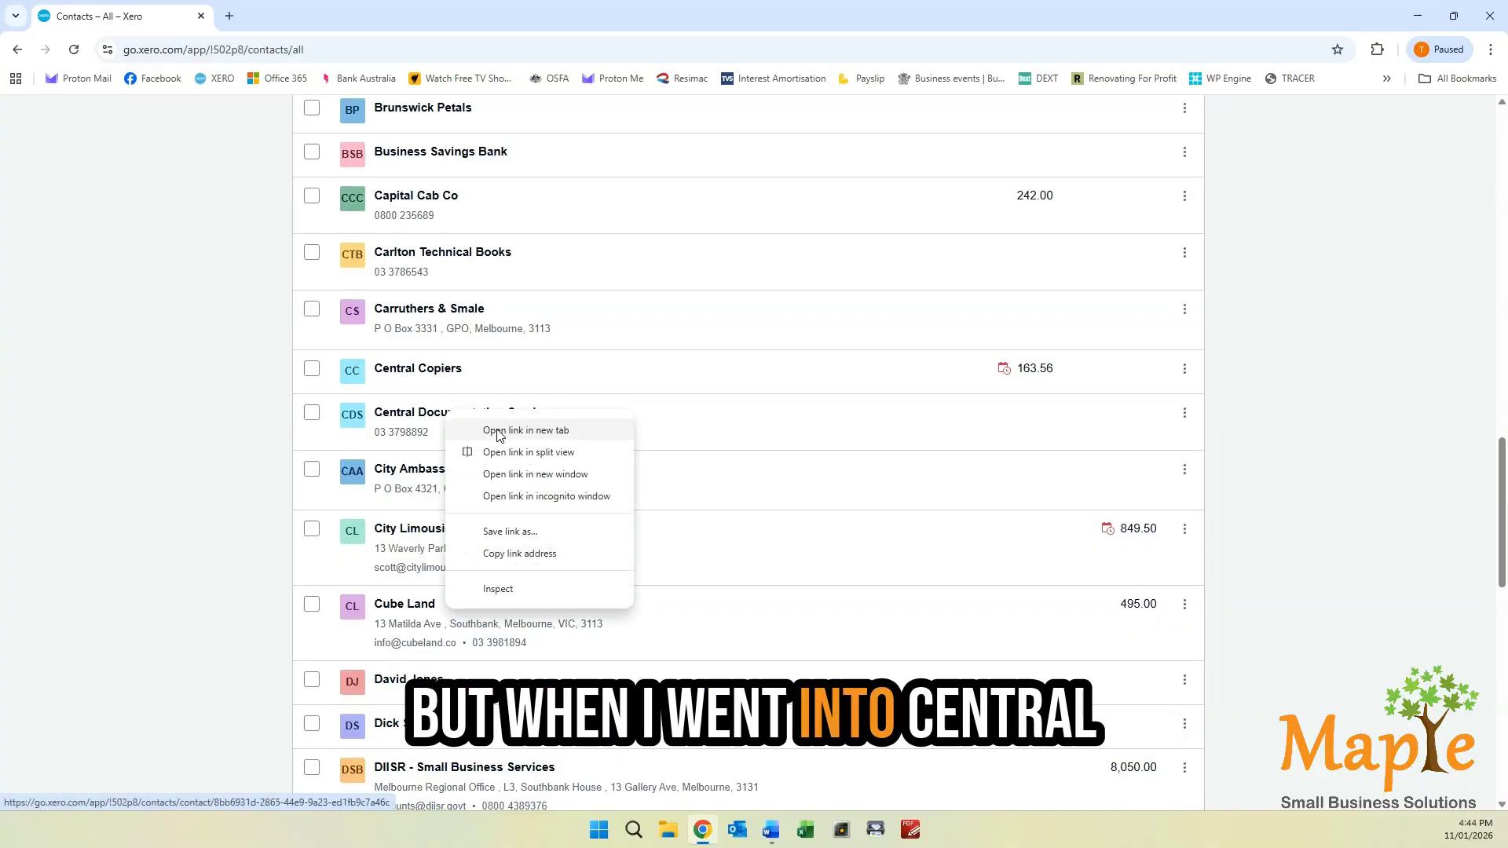
left_click(486, 431)
left_click(339, 20)
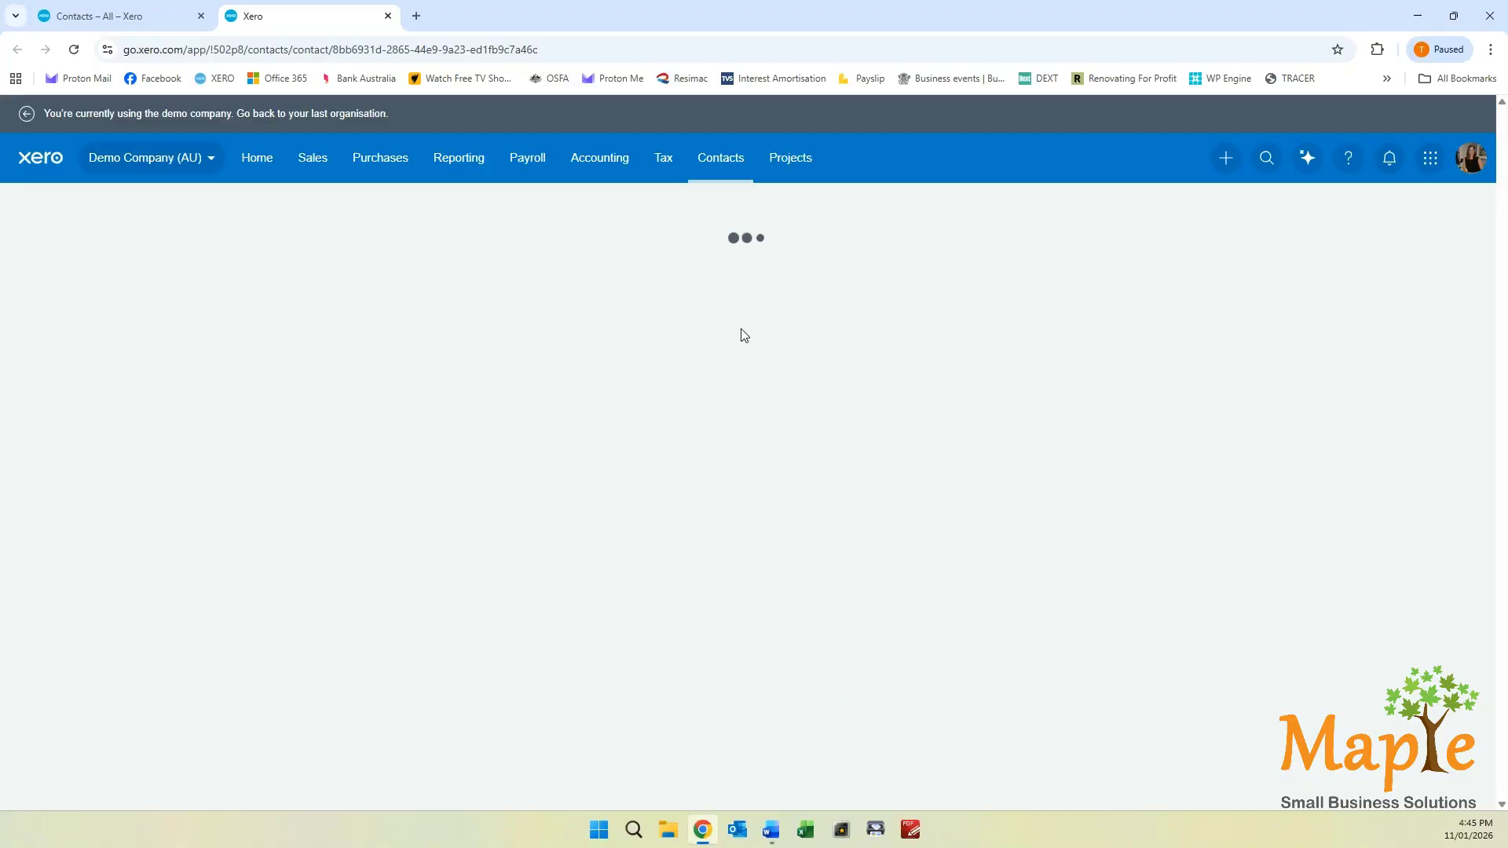
scroll(619, 540, "down", 1)
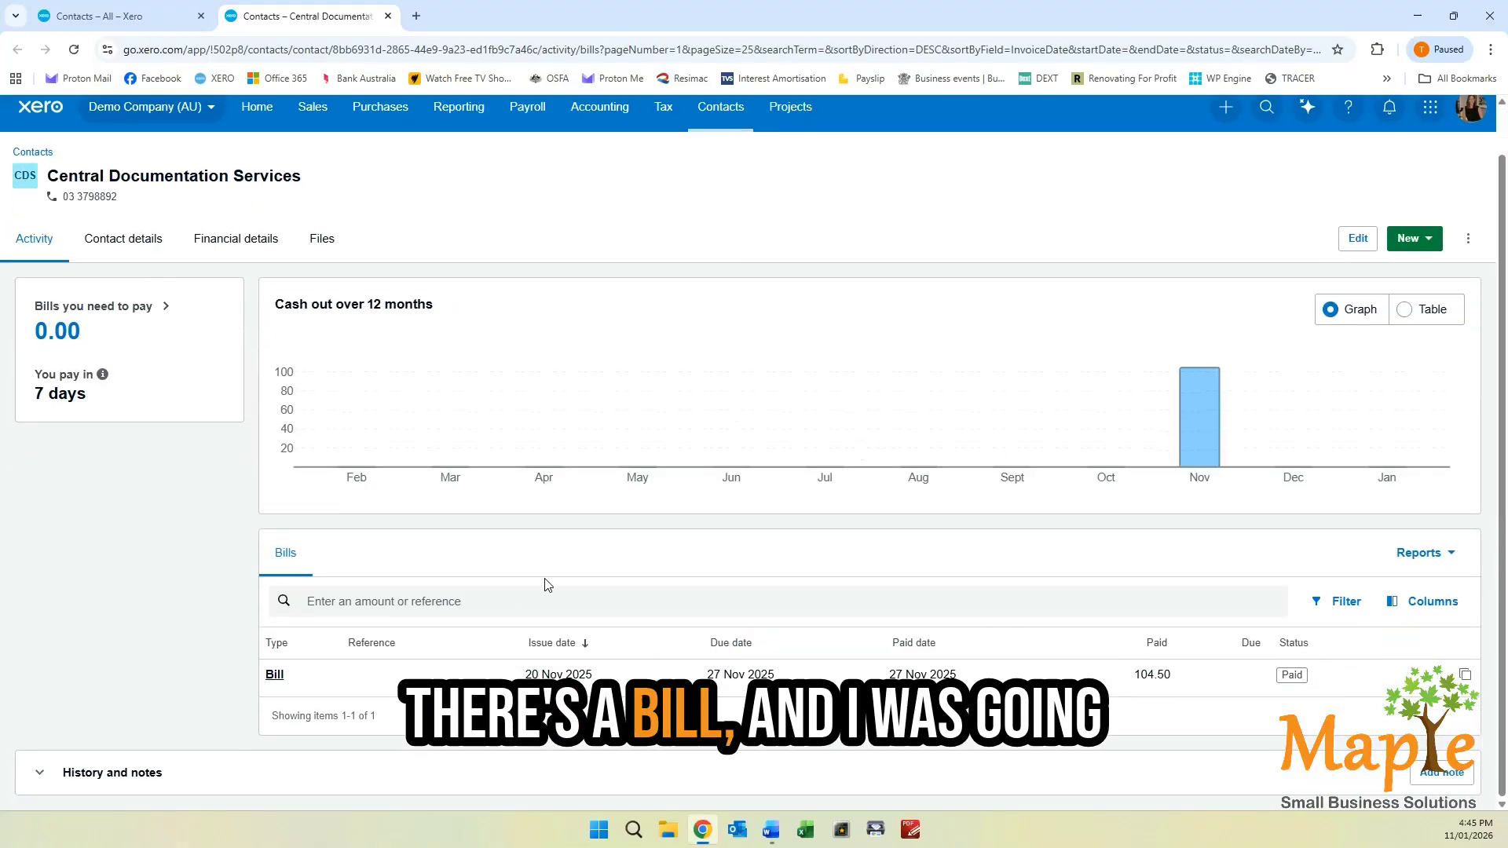
Open the Central Documentation Services bill and switch it to editing
left_click(275, 676)
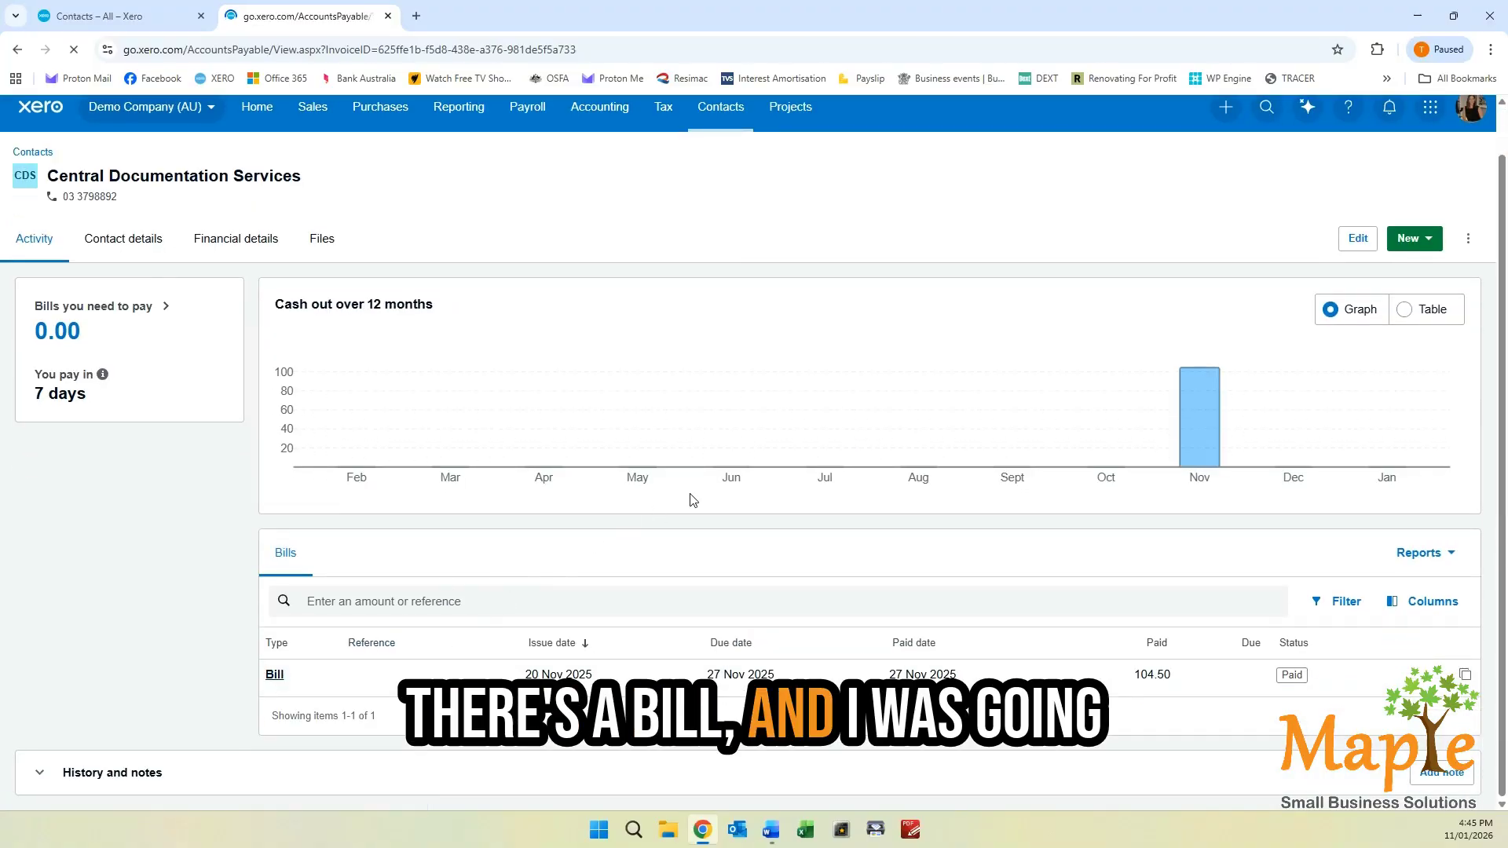
left_click(1194, 265)
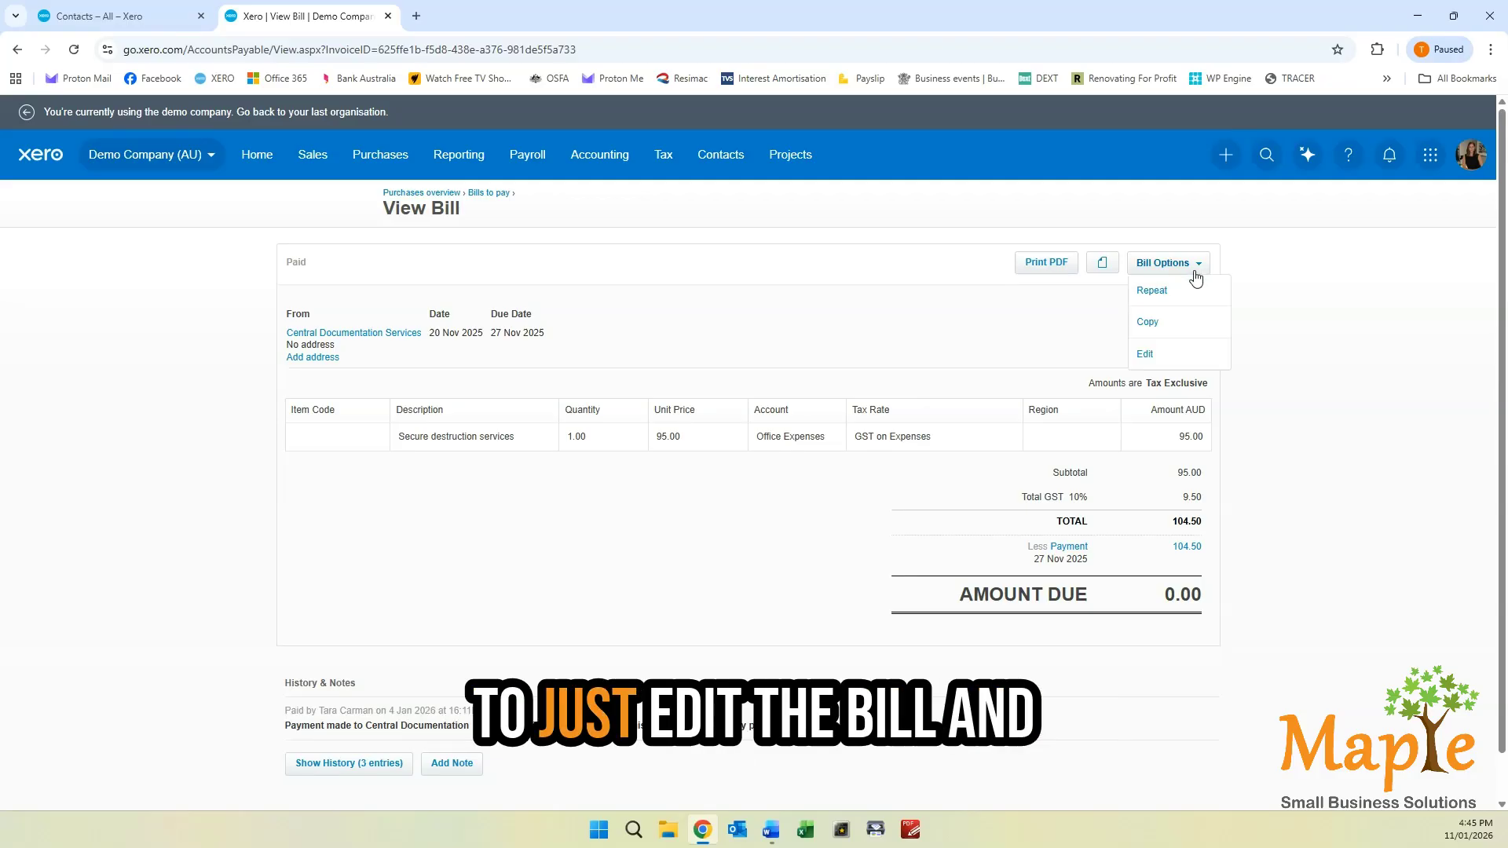
left_click(1161, 353)
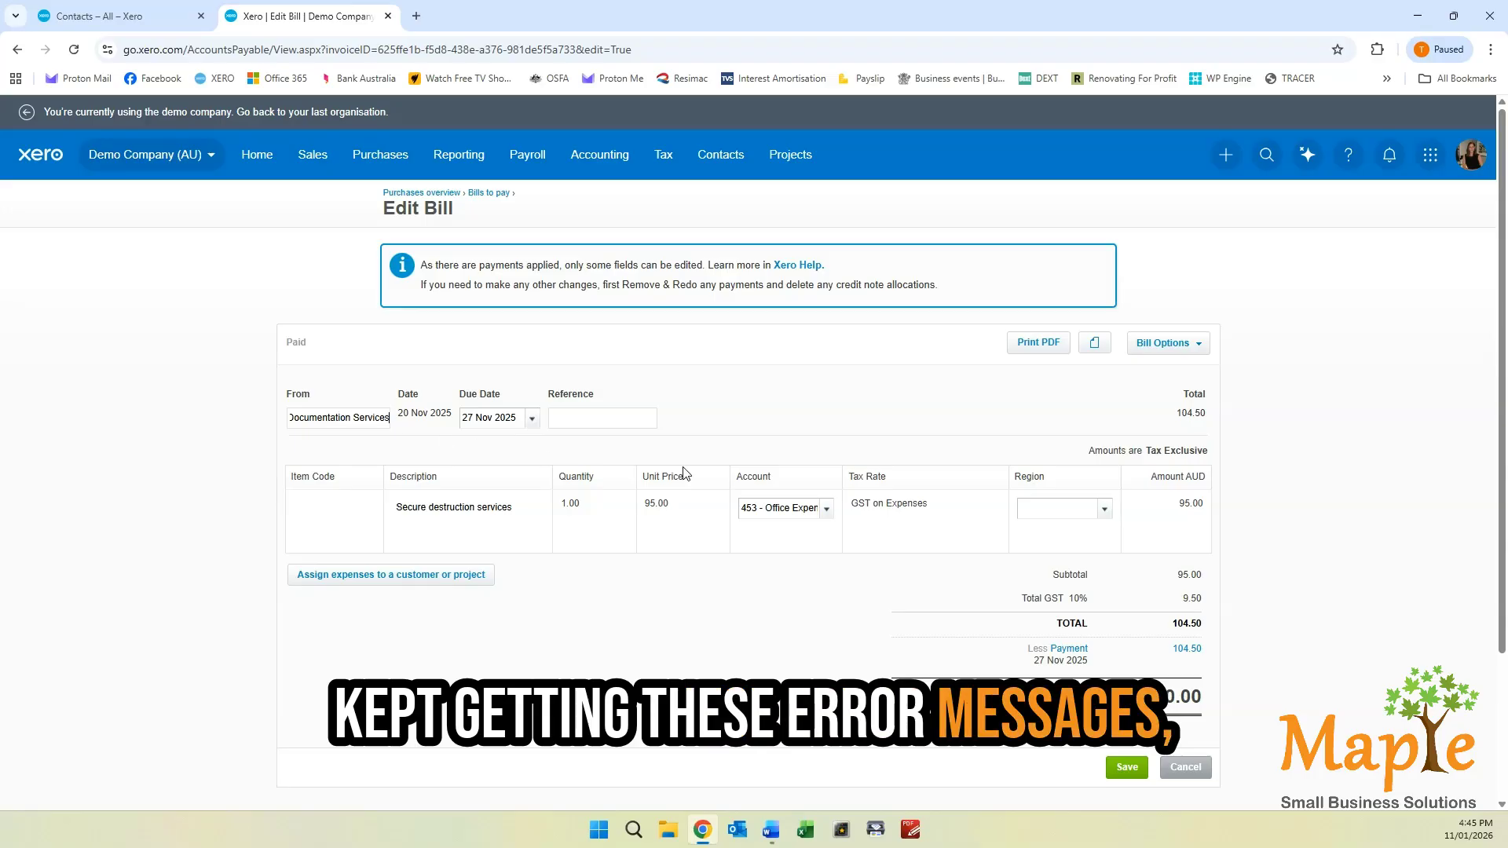
Open the payment applied to the bill in a new browser tab to inspect its reconciled transaction details
scroll(683, 468, "down", 2)
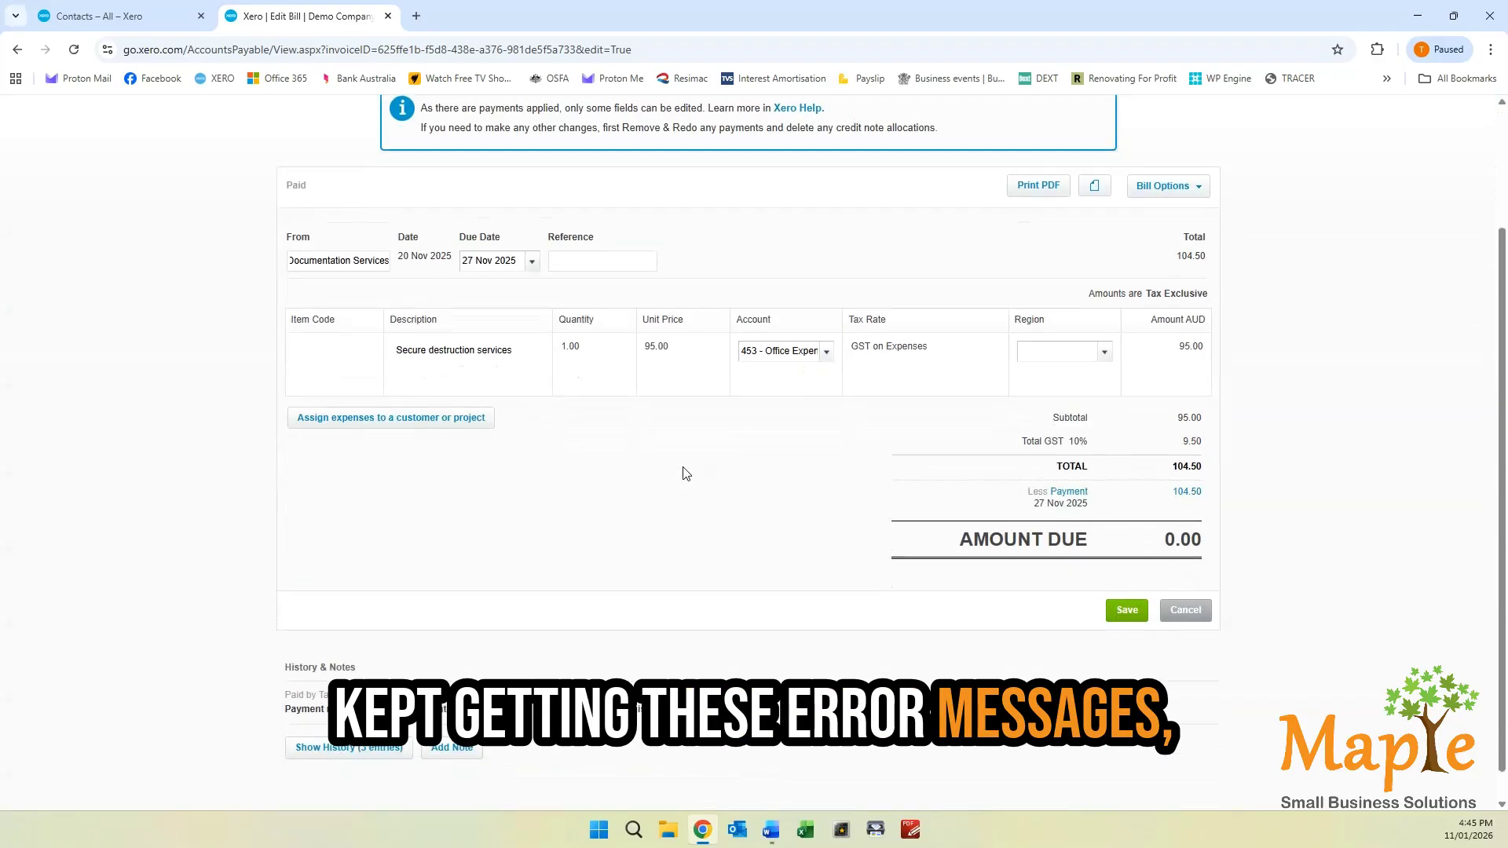
right_click(1186, 493)
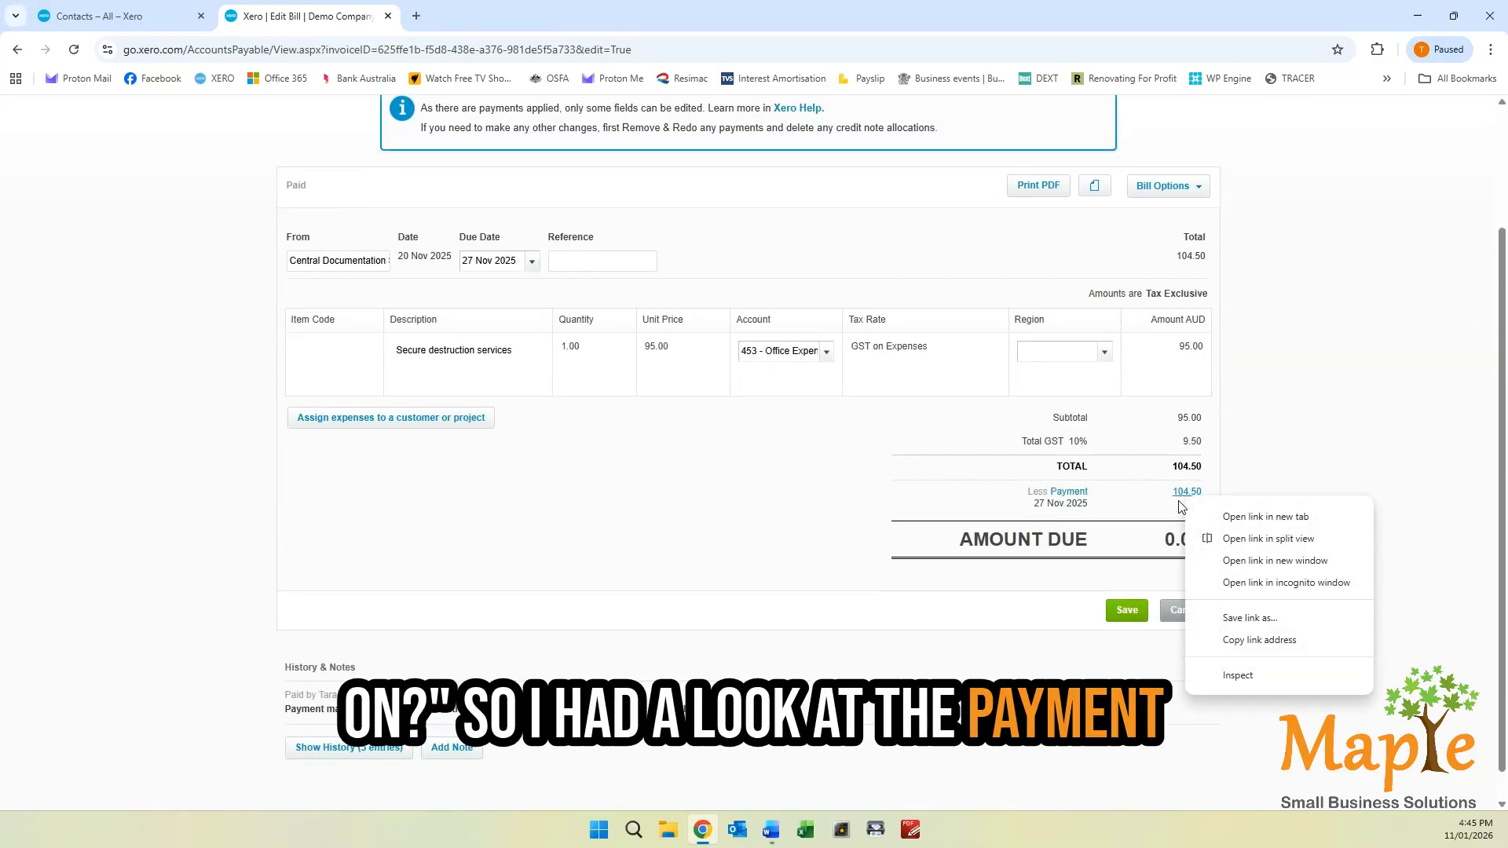
left_click(1229, 524)
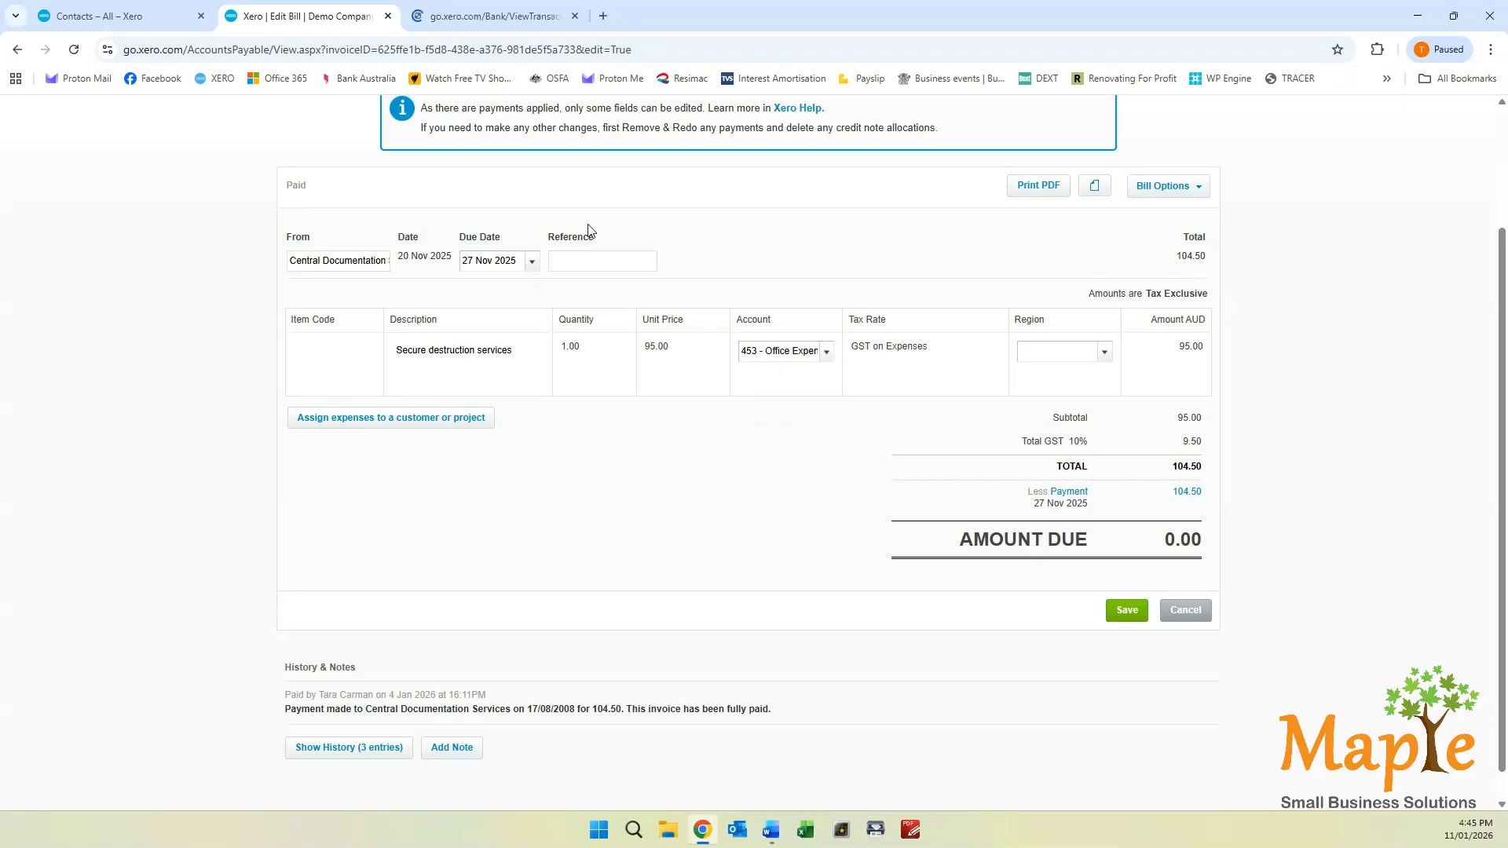
left_click(449, 14)
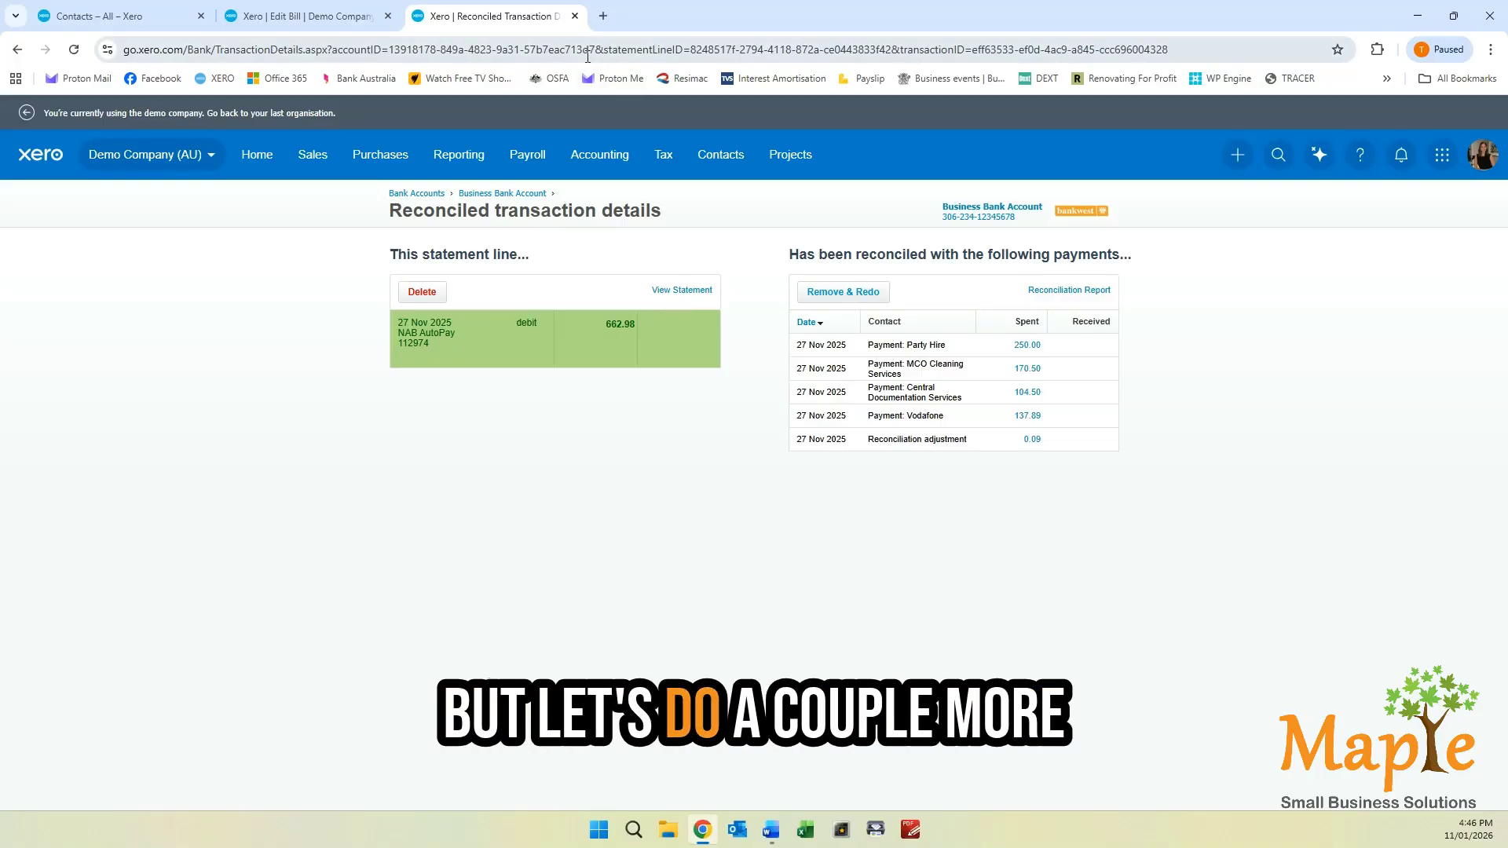
Close the transaction and bill tabs, and review the contacts list again for possible duplicates
left_click(575, 16)
left_click(387, 17)
scroll(440, 358, "up", 8)
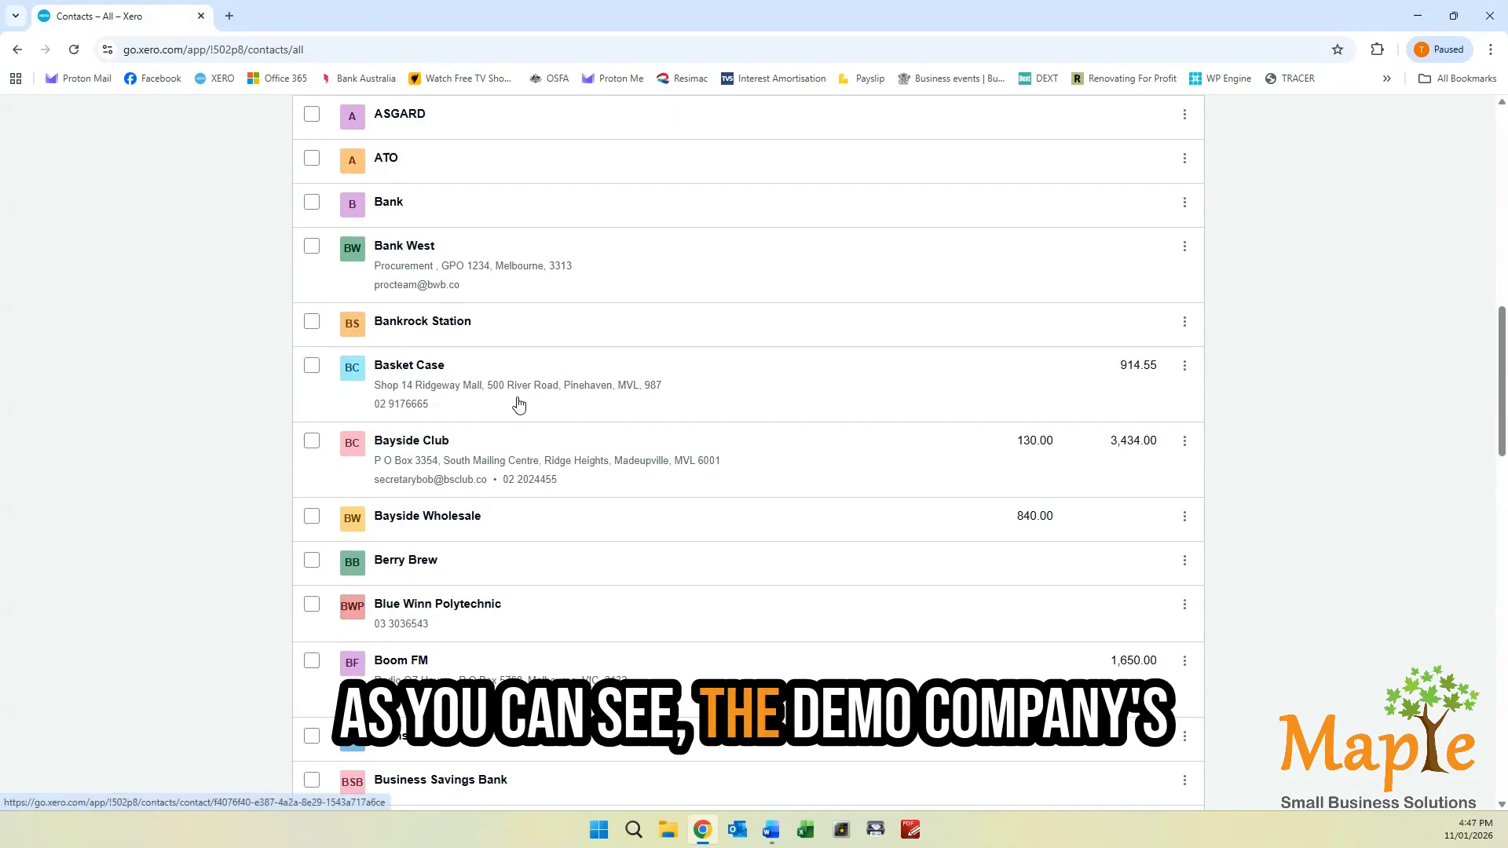
scroll(519, 404, "down", 3)
scroll(518, 404, "down", 2)
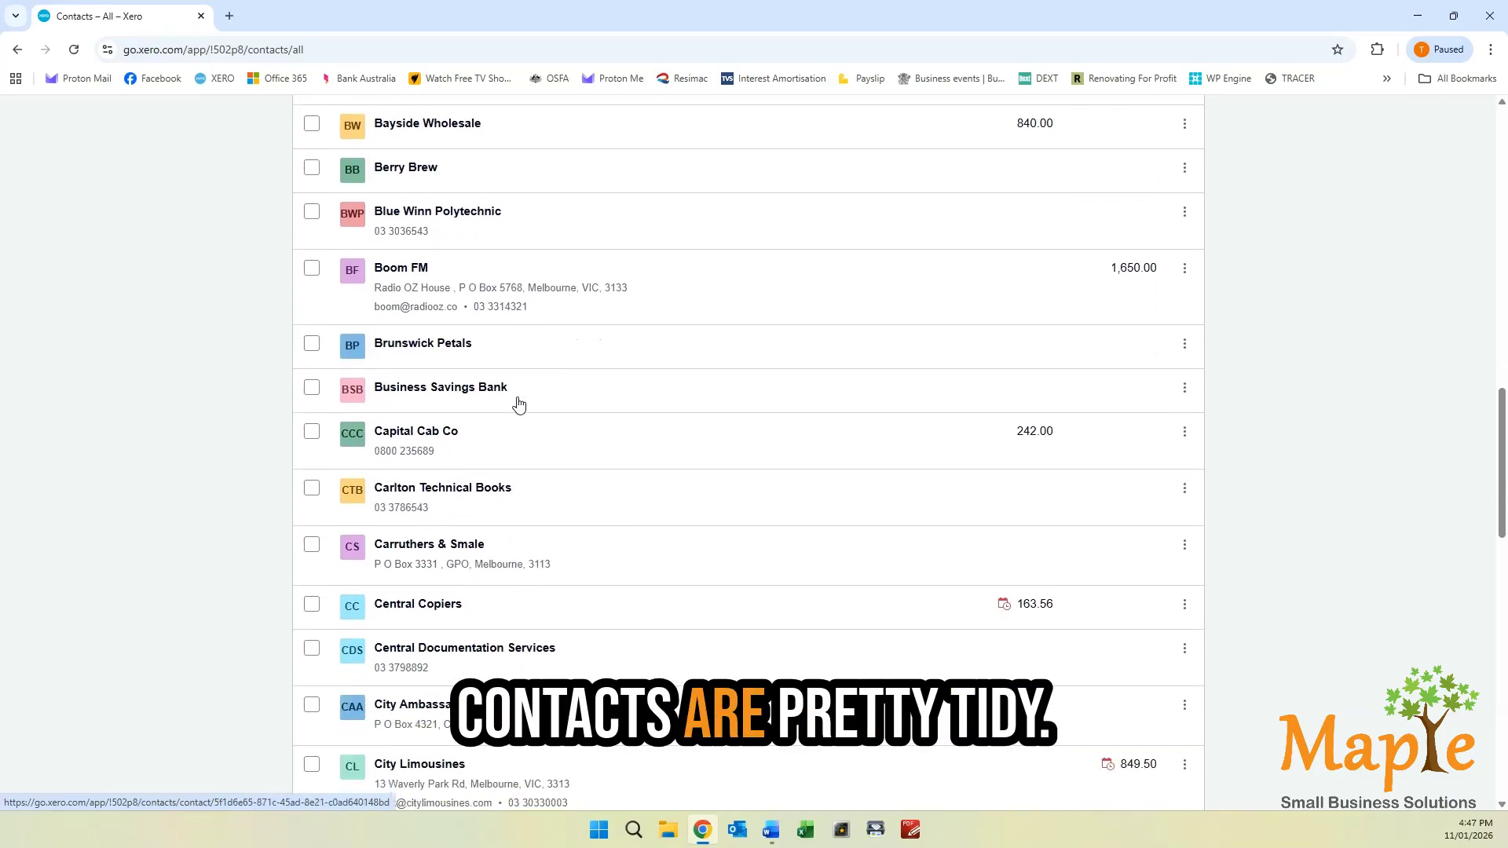
scroll(518, 404, "down", 8)
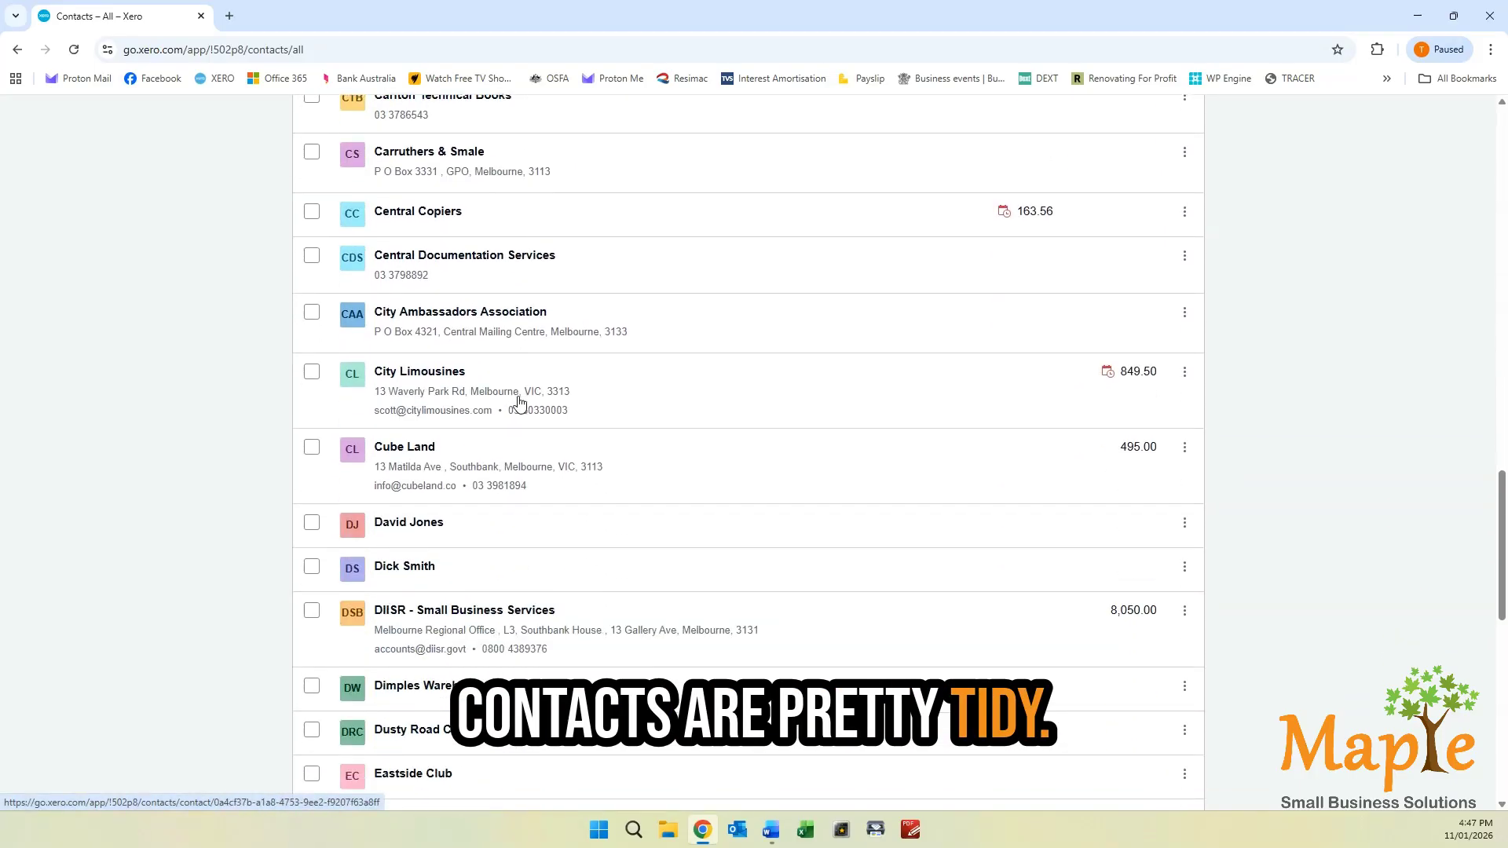
scroll(518, 403, "down", 6)
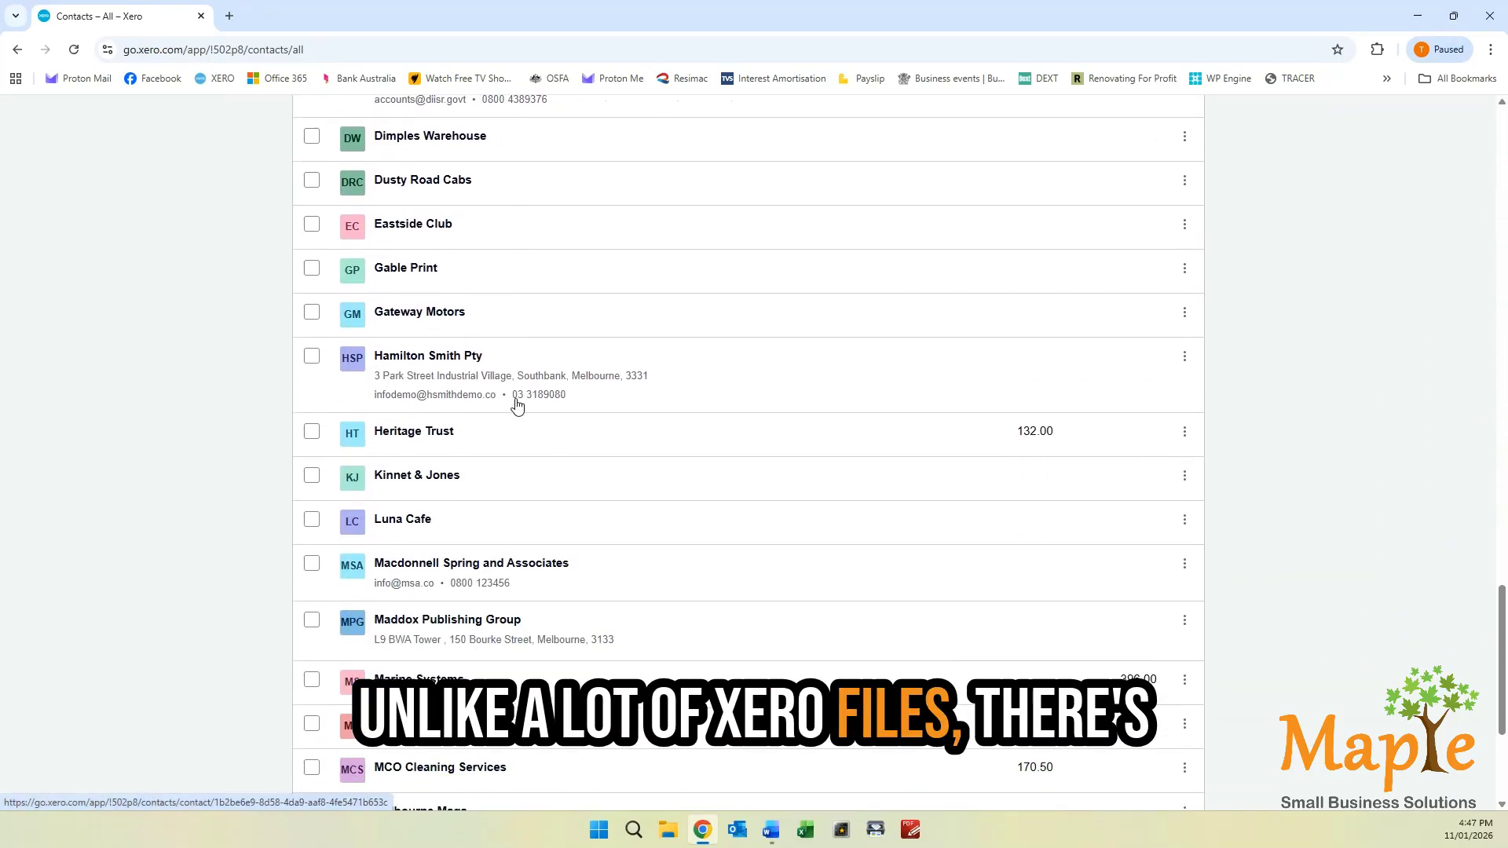
scroll(516, 402, "down", 1)
scroll(517, 399, "up", 9)
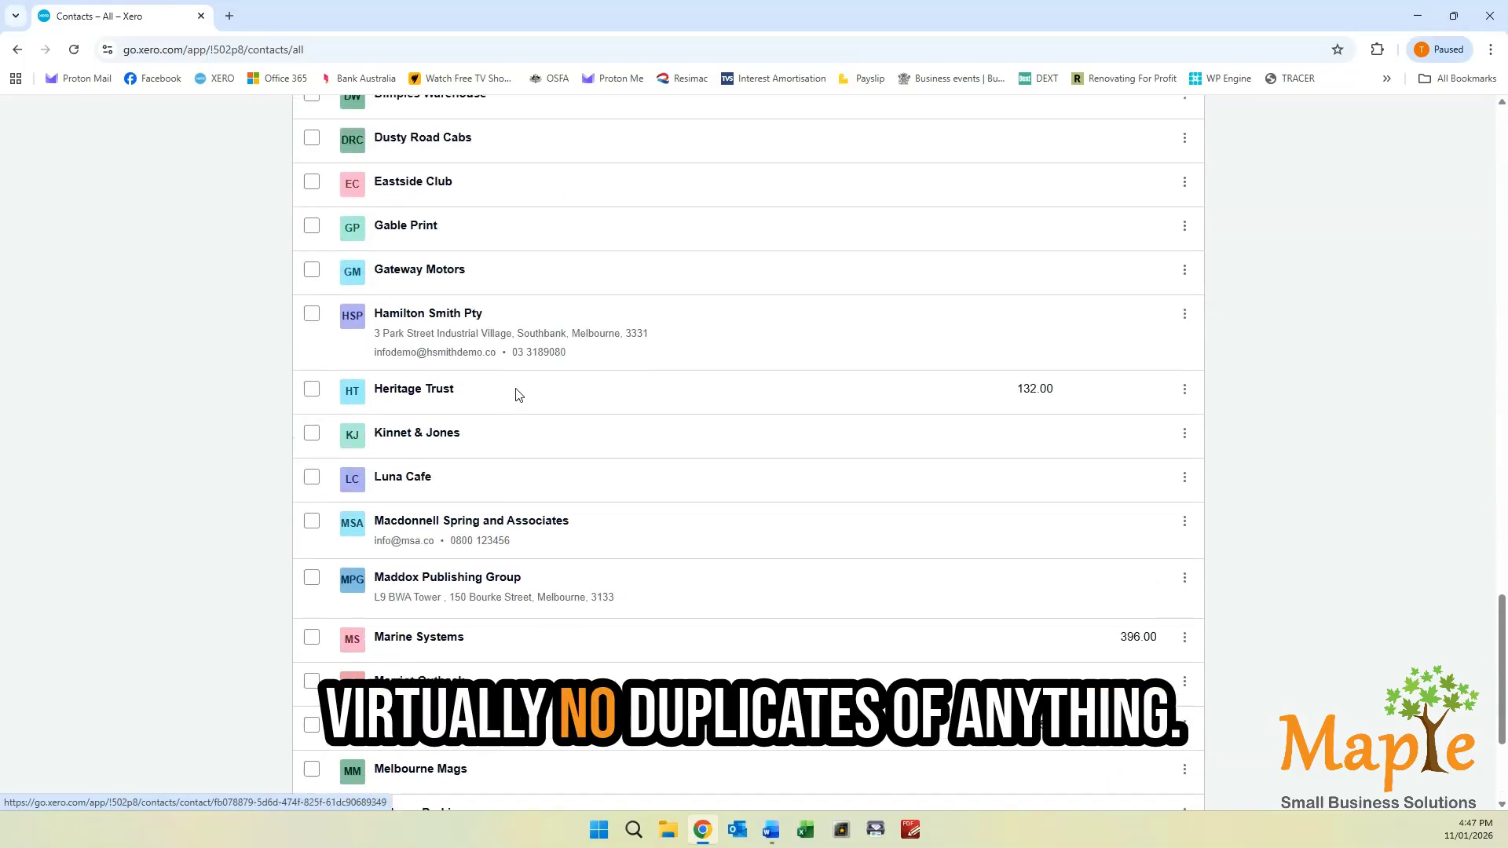
scroll(517, 395, "up", 20)
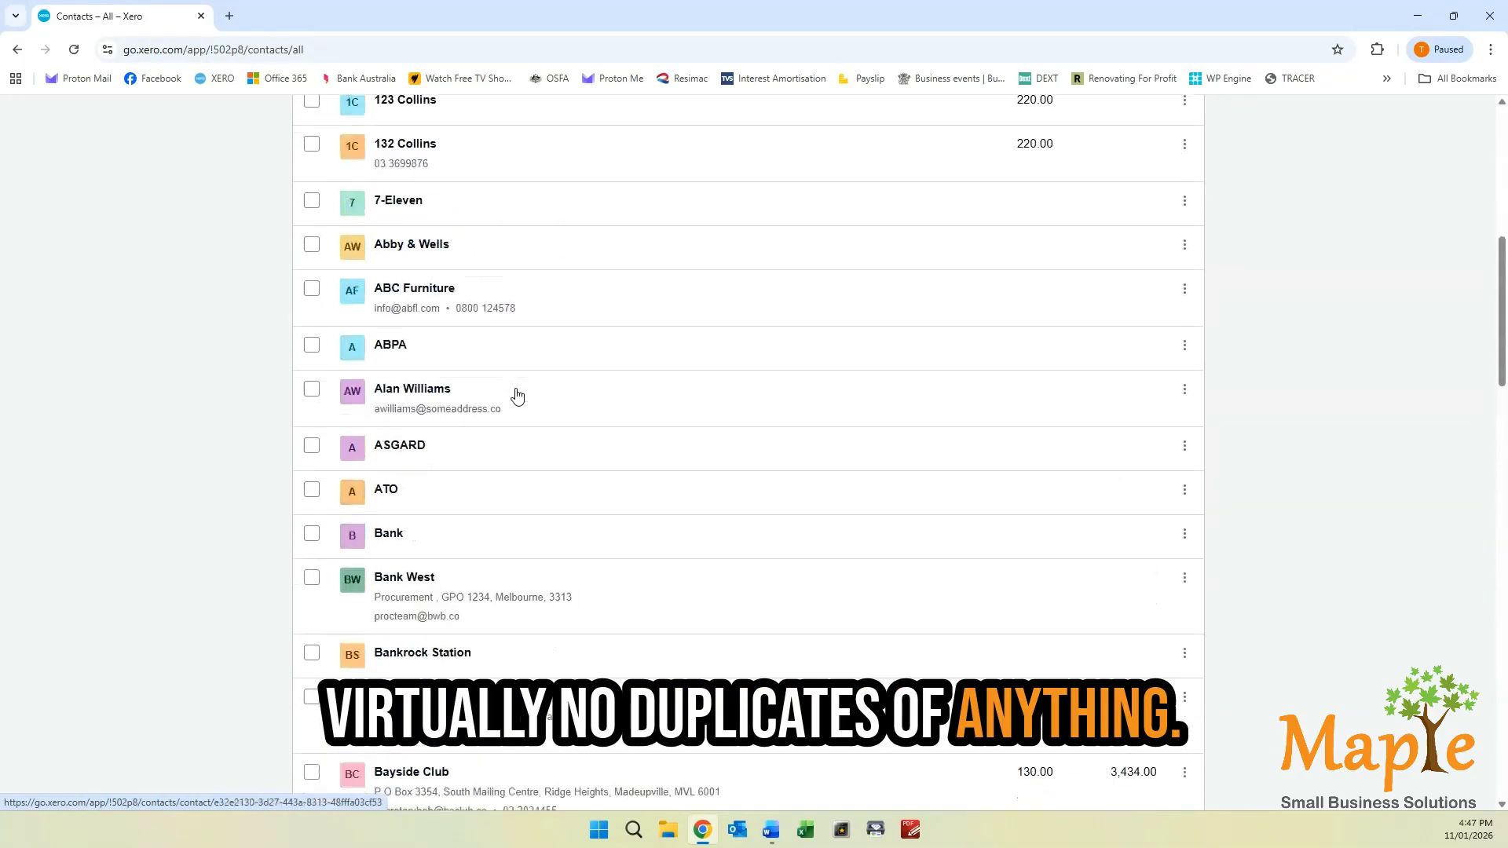
scroll(516, 393, "up", 2)
scroll(515, 393, "down", 5)
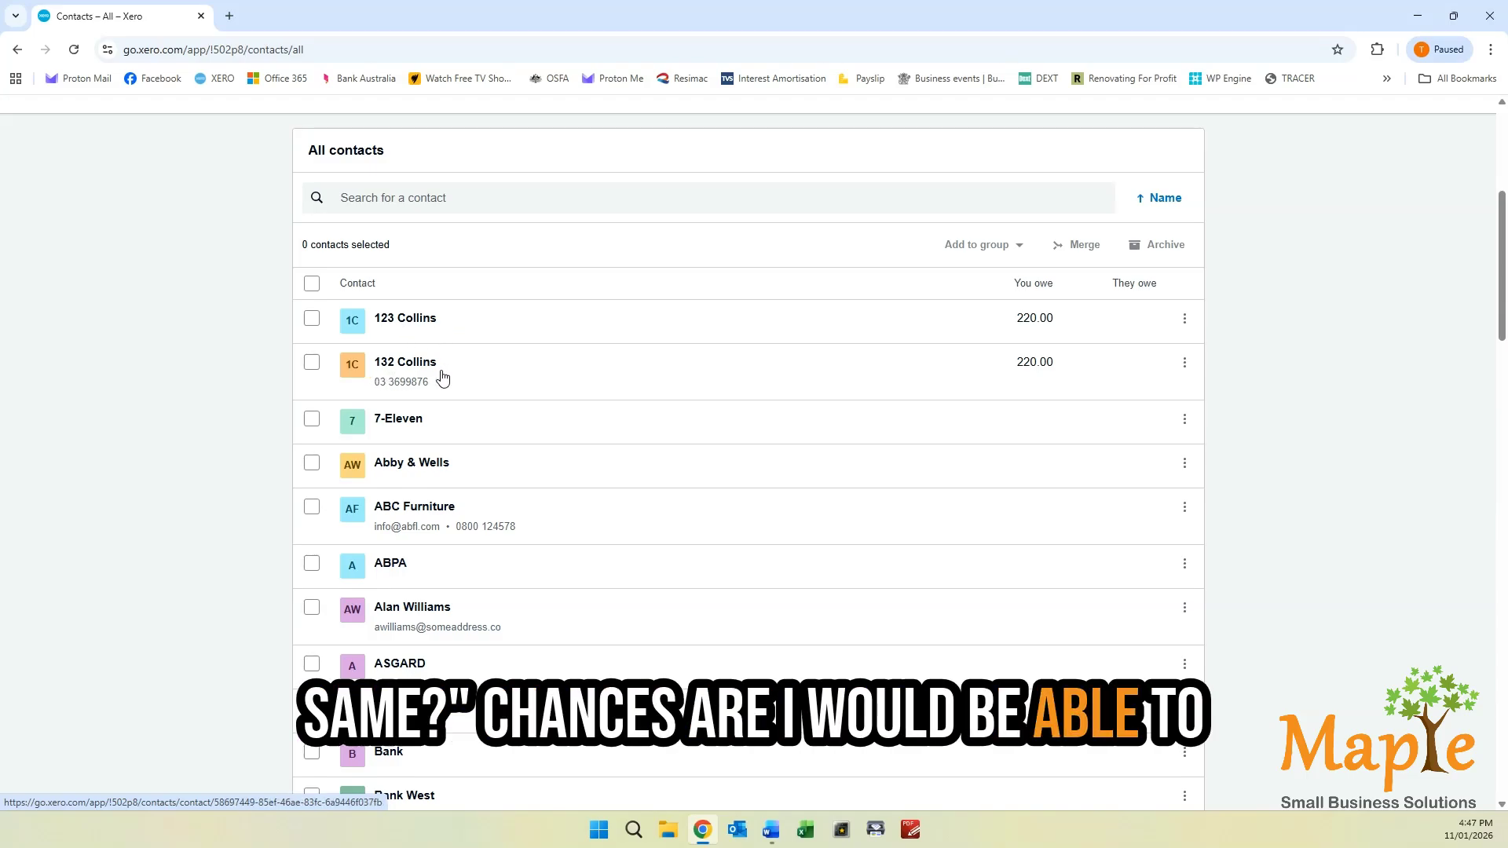
Open the 132 Collins and 123 Collins contacts, each in its own new browser tab
right_click(415, 367)
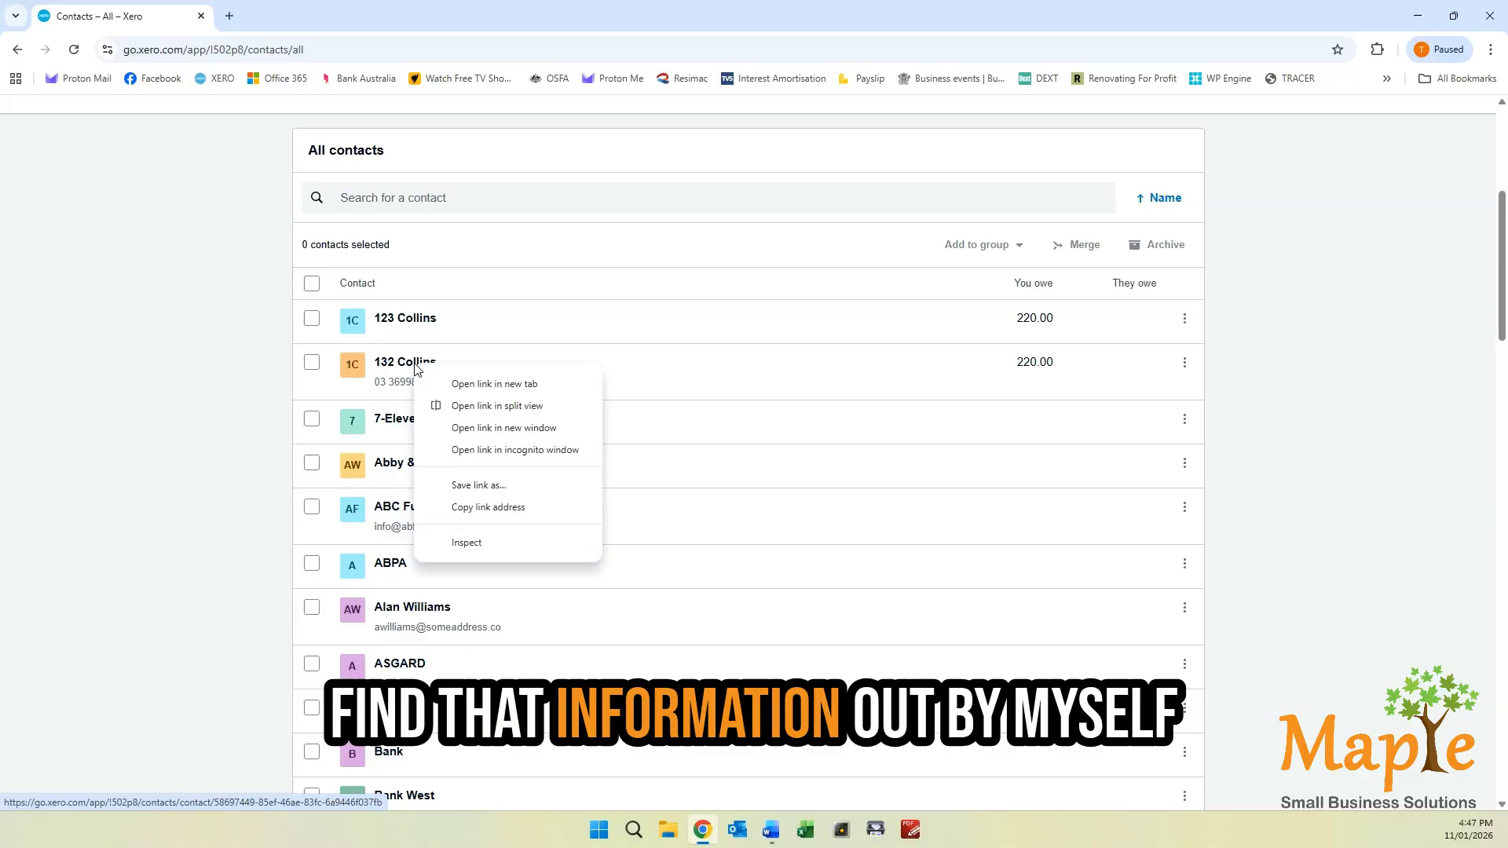
left_click(468, 384)
right_click(402, 321)
left_click(456, 337)
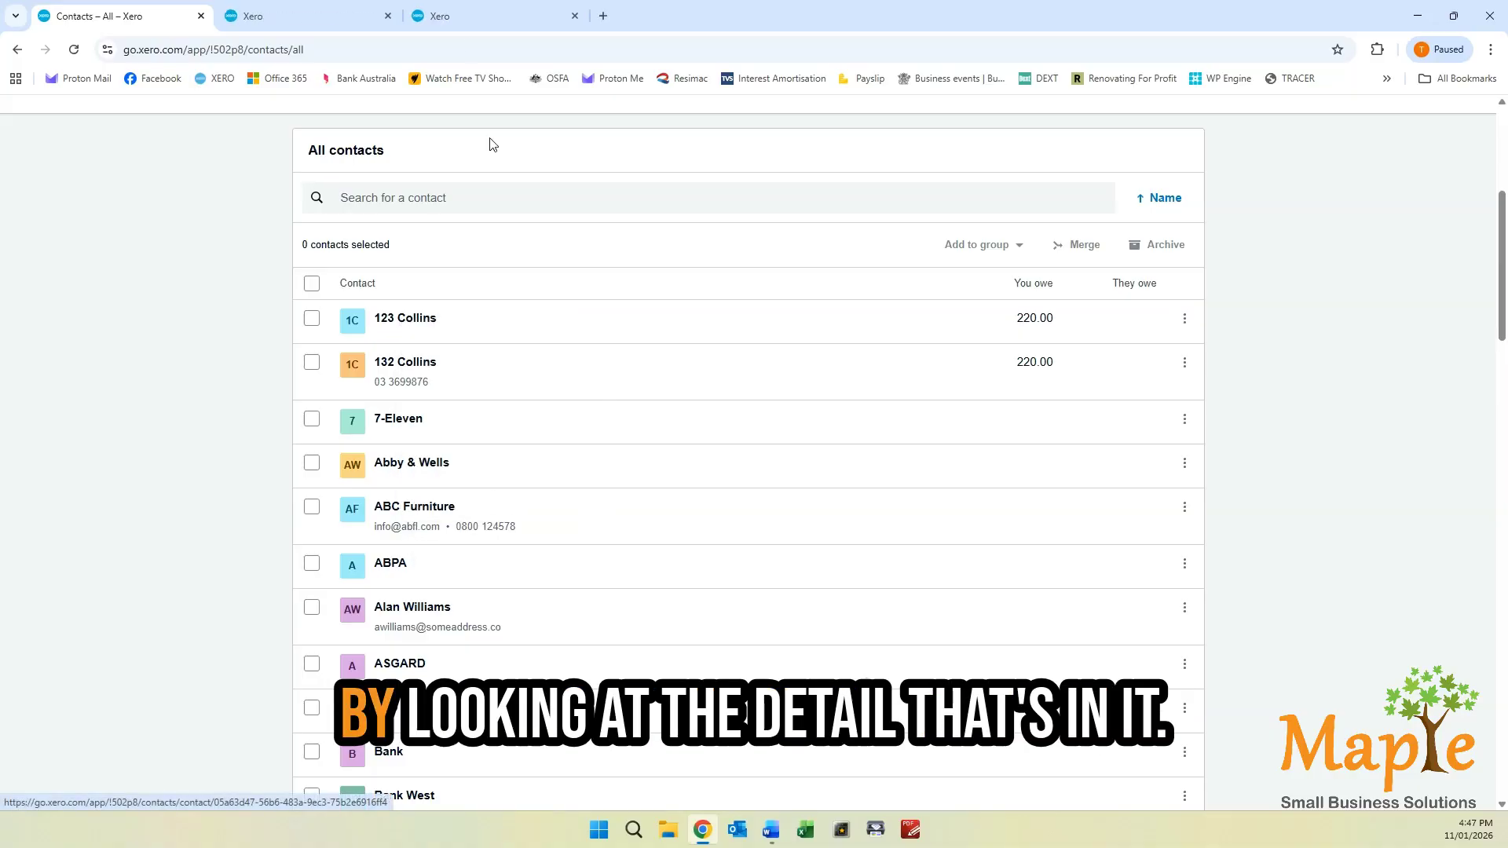
Compare the bill activity of the 132 Collins and 123 Collins contacts to judge whether they are the same business
left_click(313, 17)
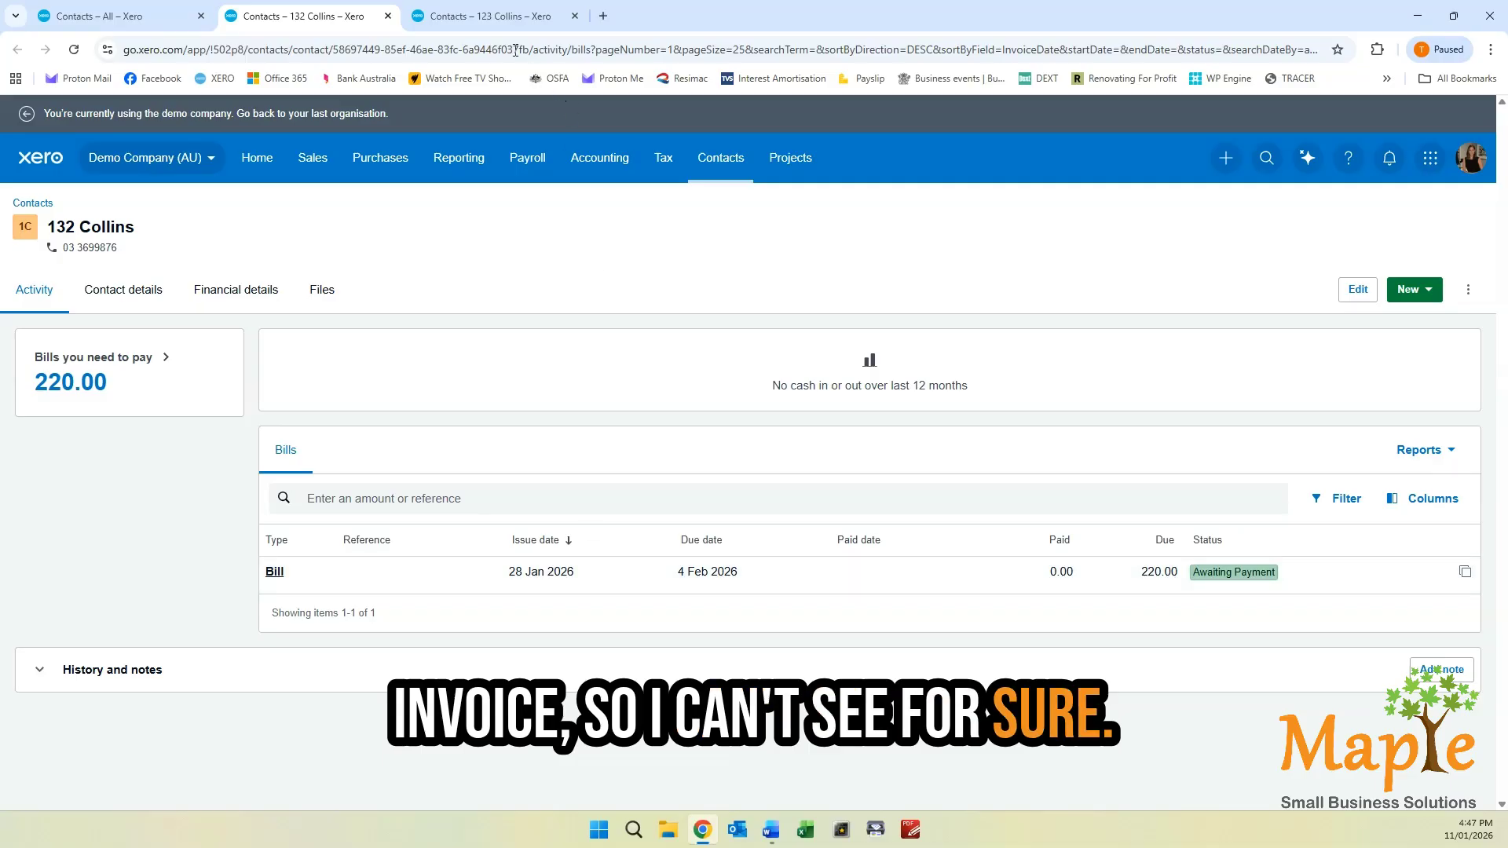
left_click(479, 17)
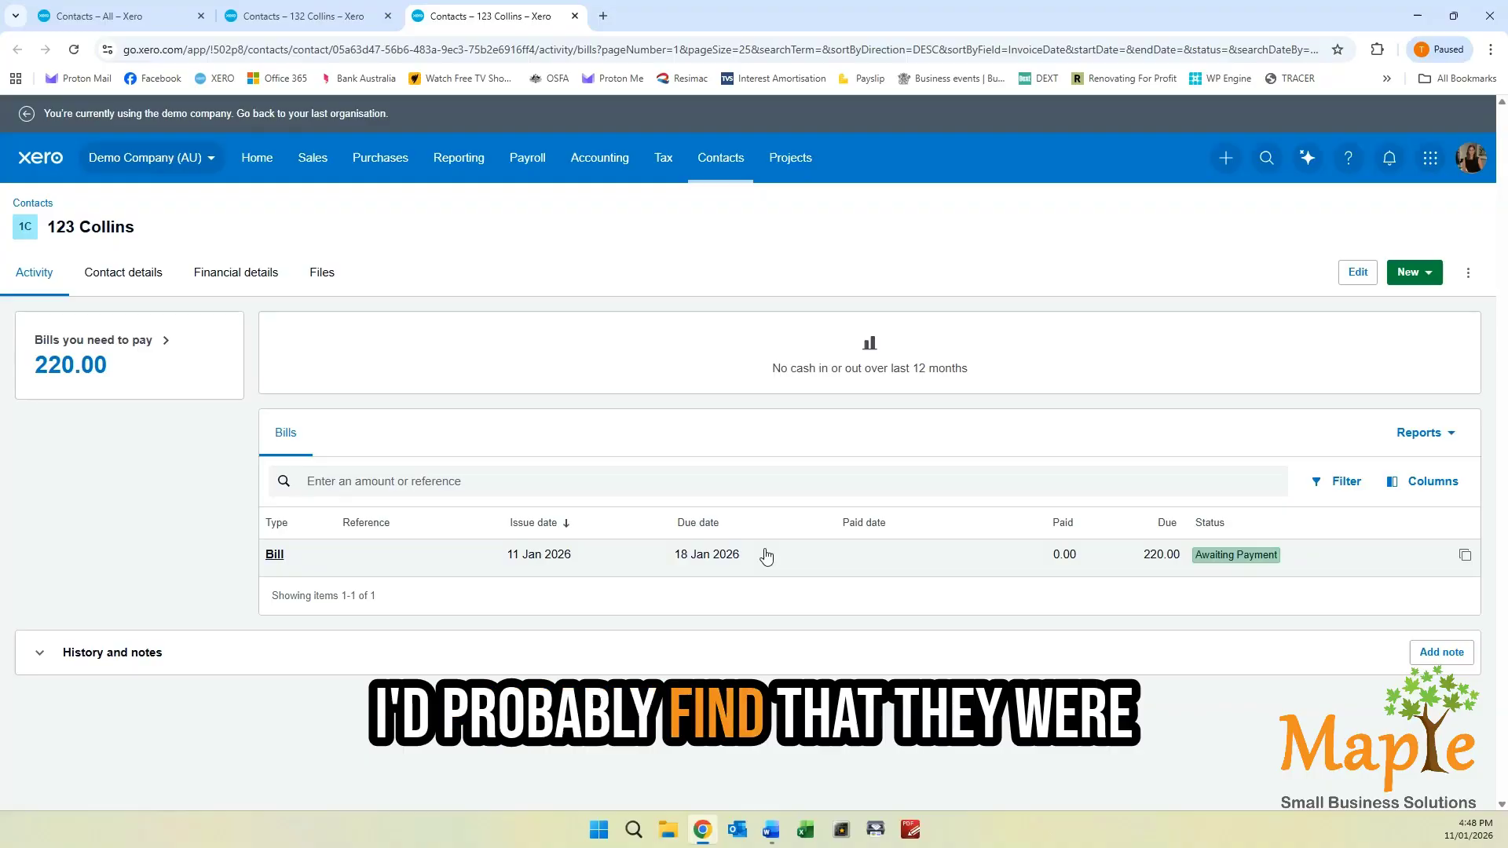
left_click(321, 19)
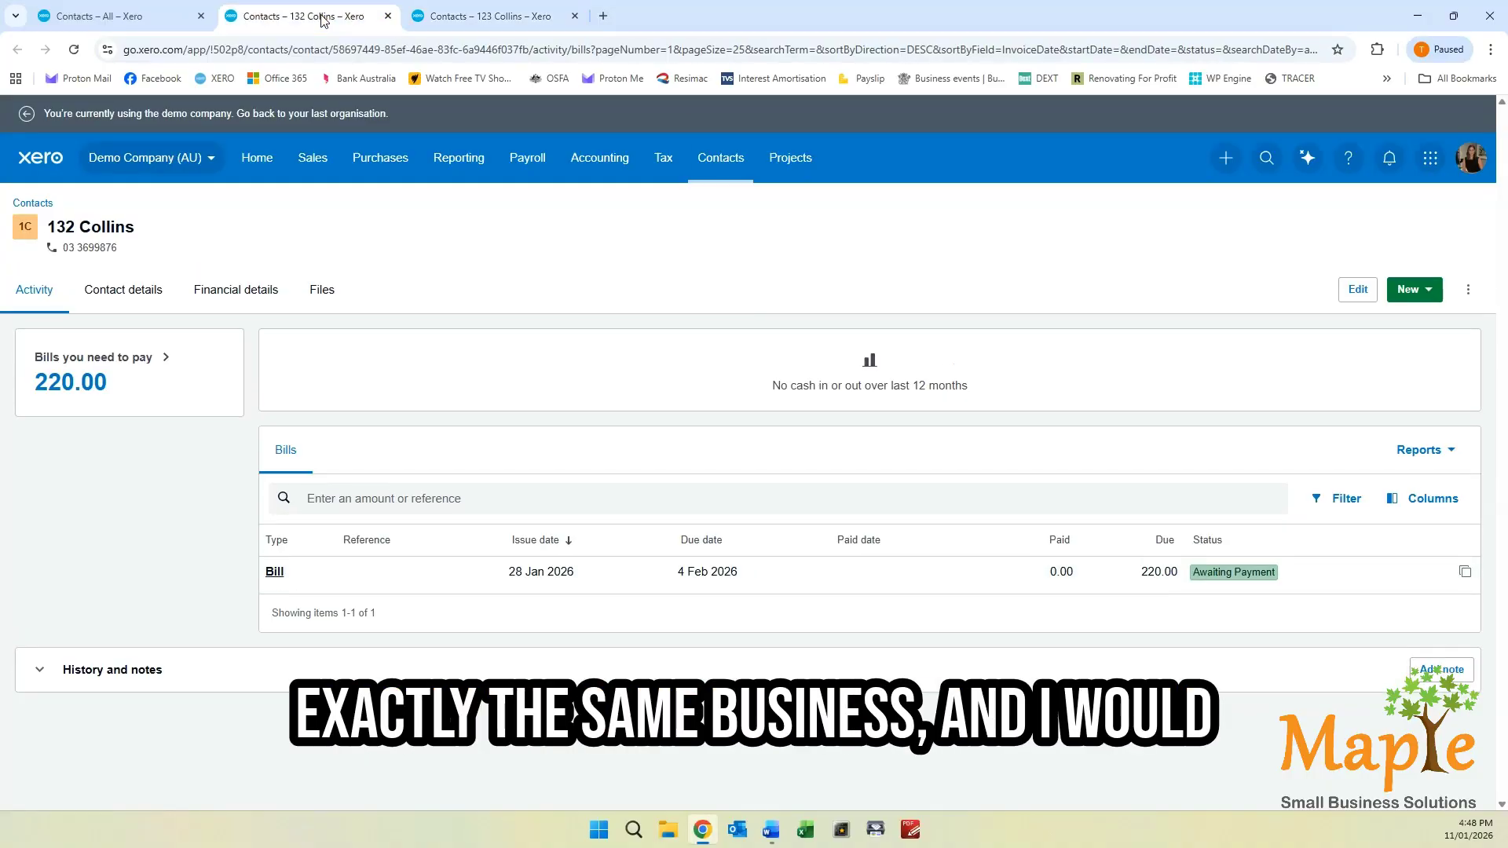
left_click(453, 19)
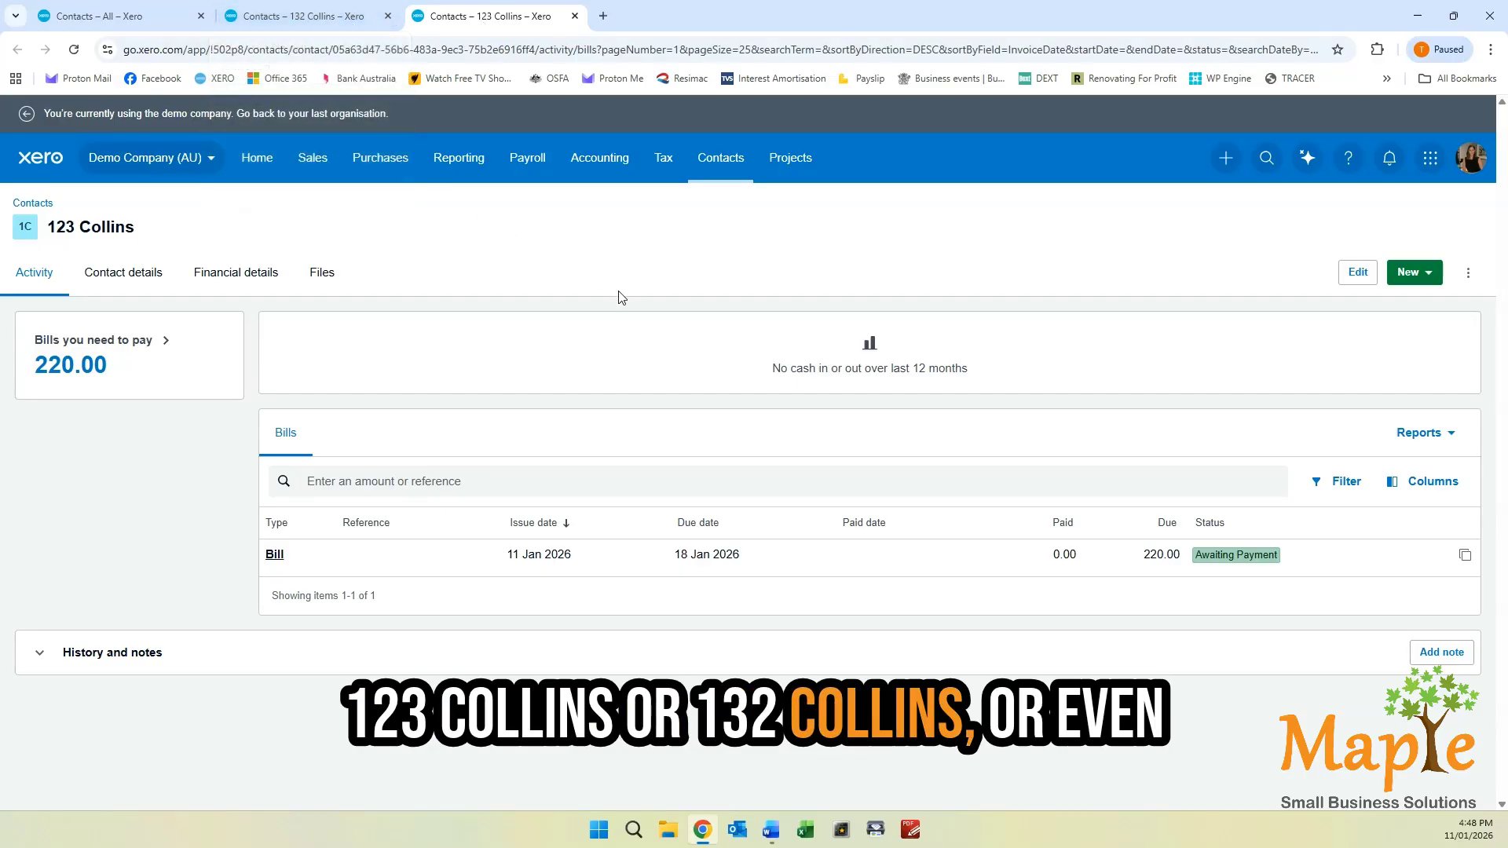
Compare the 132 Collins and 123 Collins contact pages again to decide which name is the typo
left_click(314, 18)
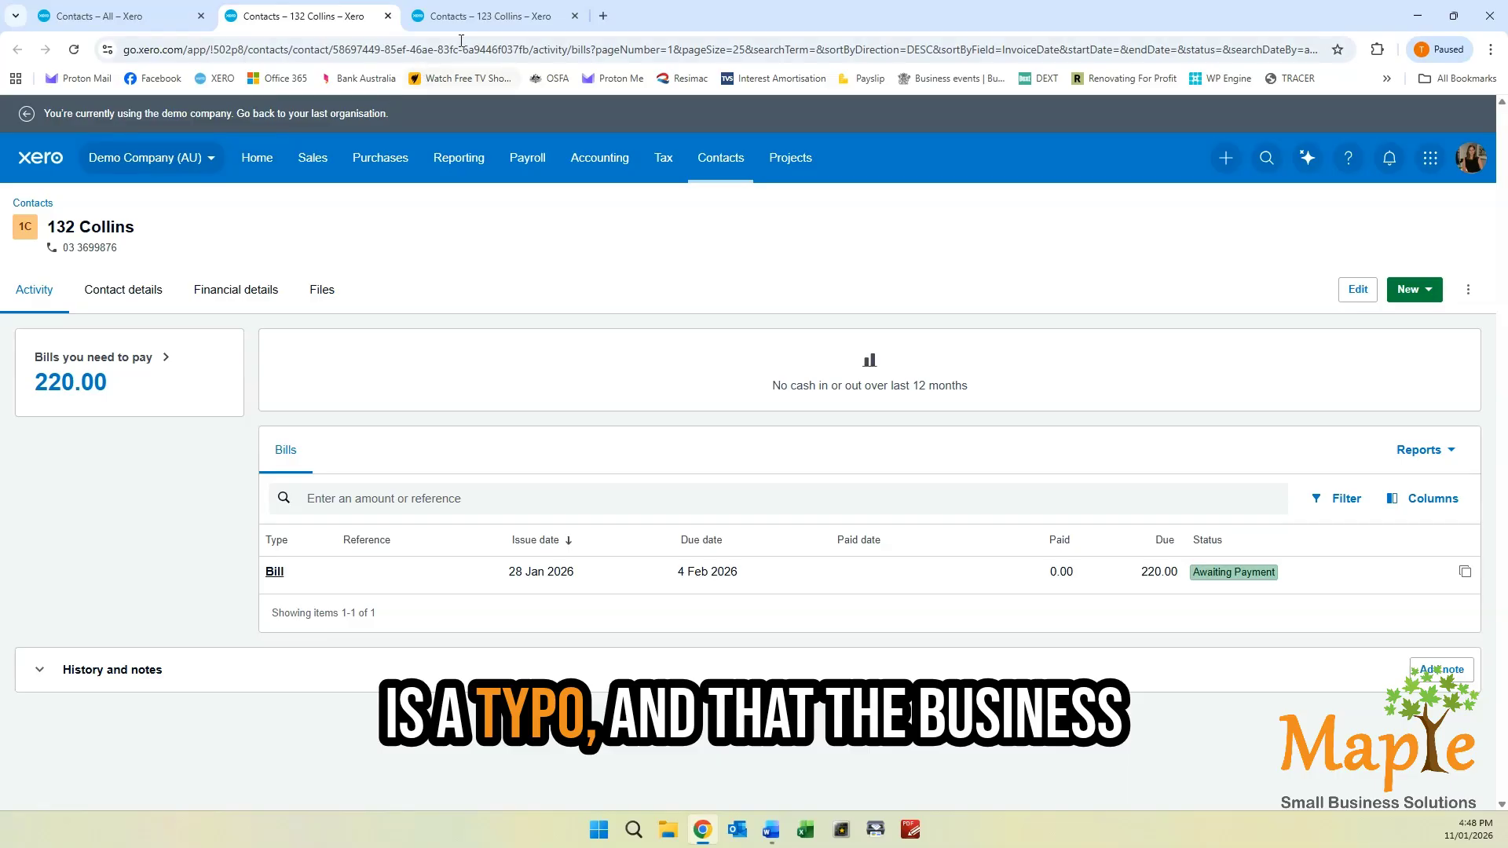
left_click(493, 15)
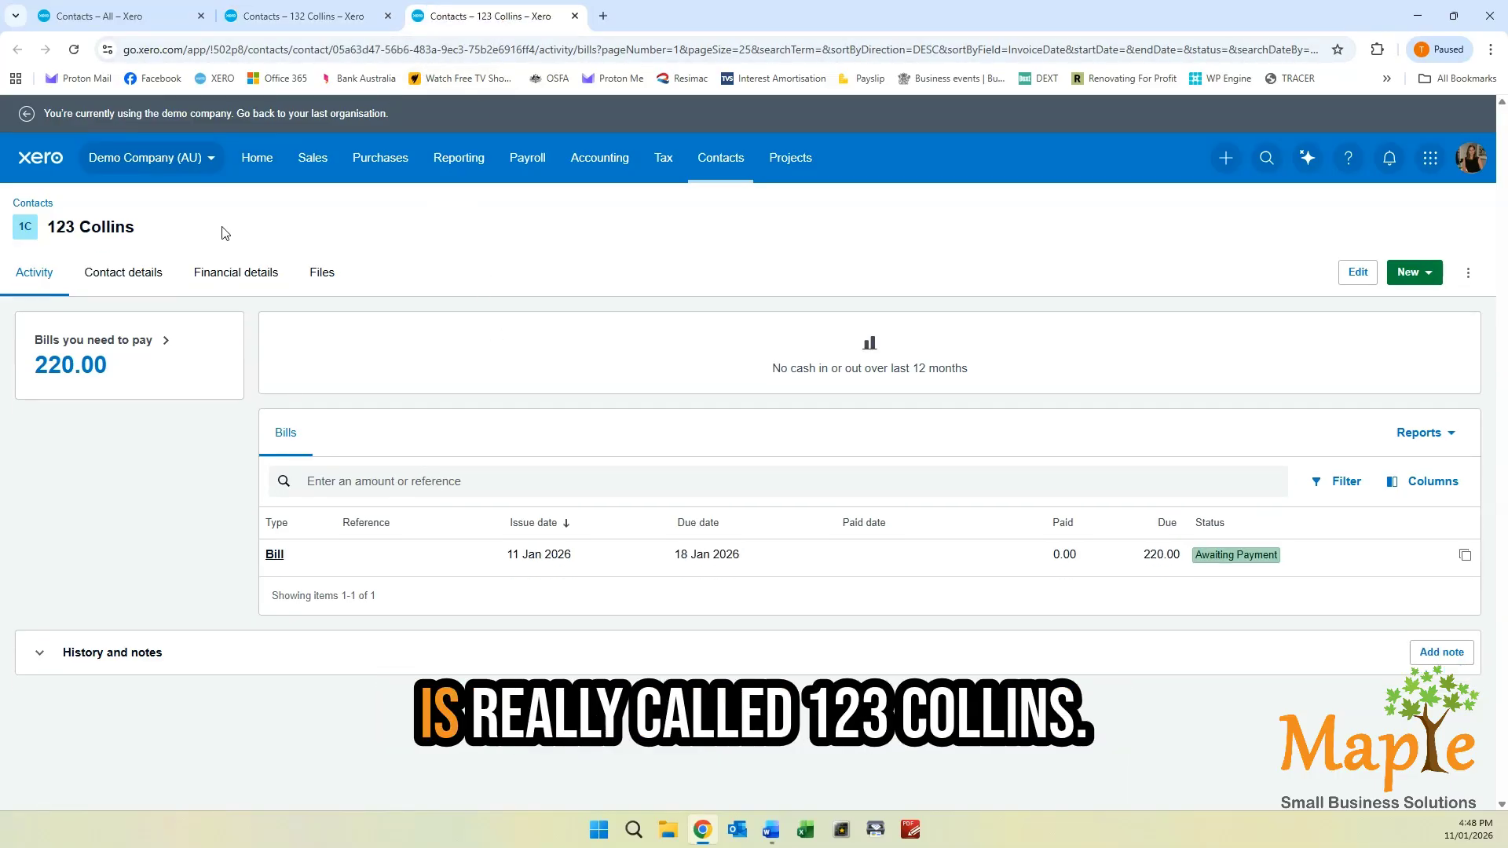
left_click(298, 22)
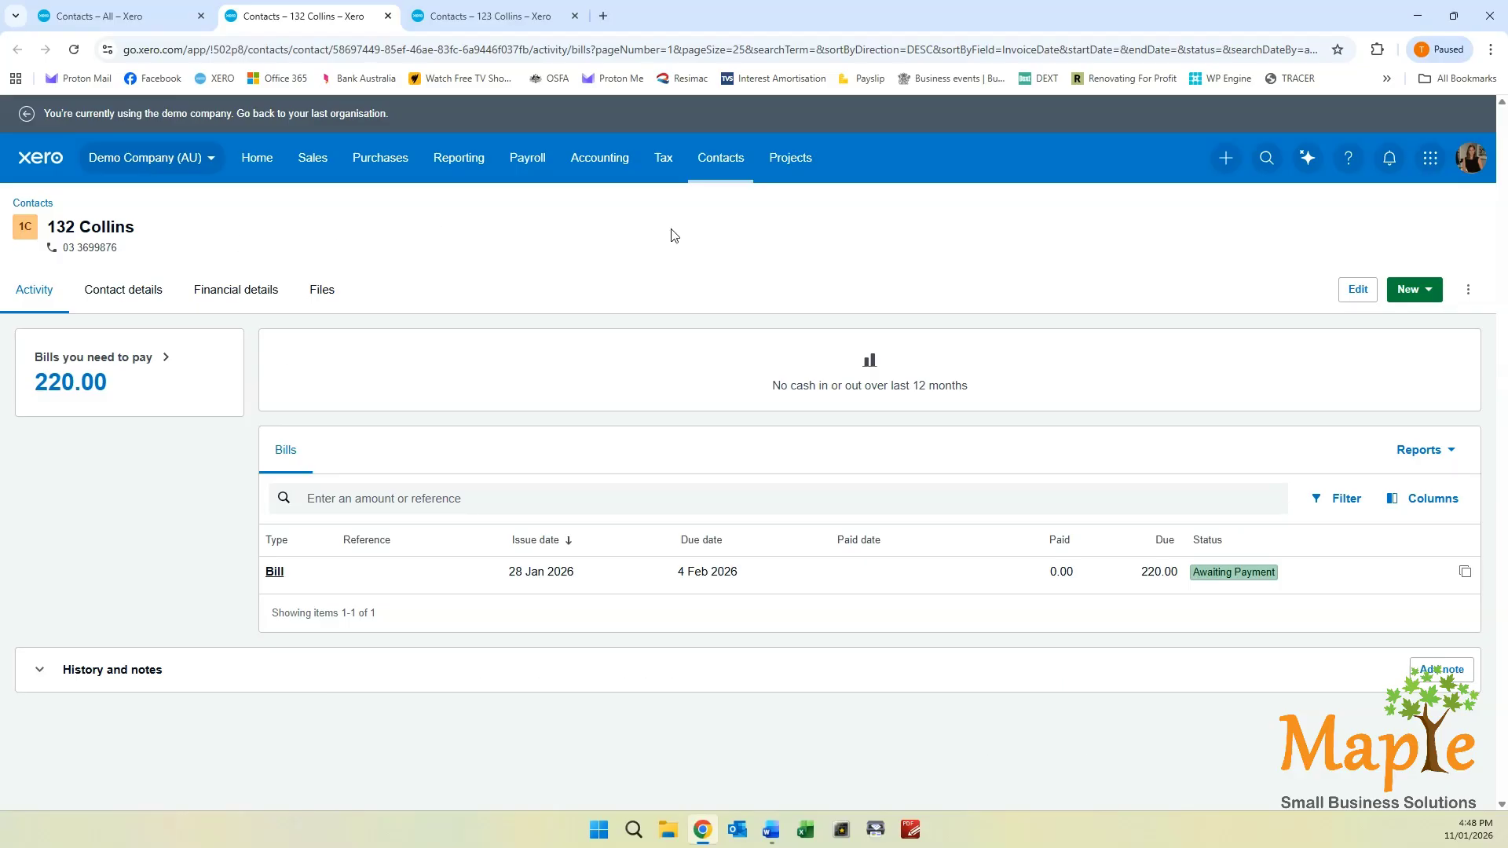
Open the 132 Collins contact for editing, review its contact details, and copy its phone number
left_click(1357, 290)
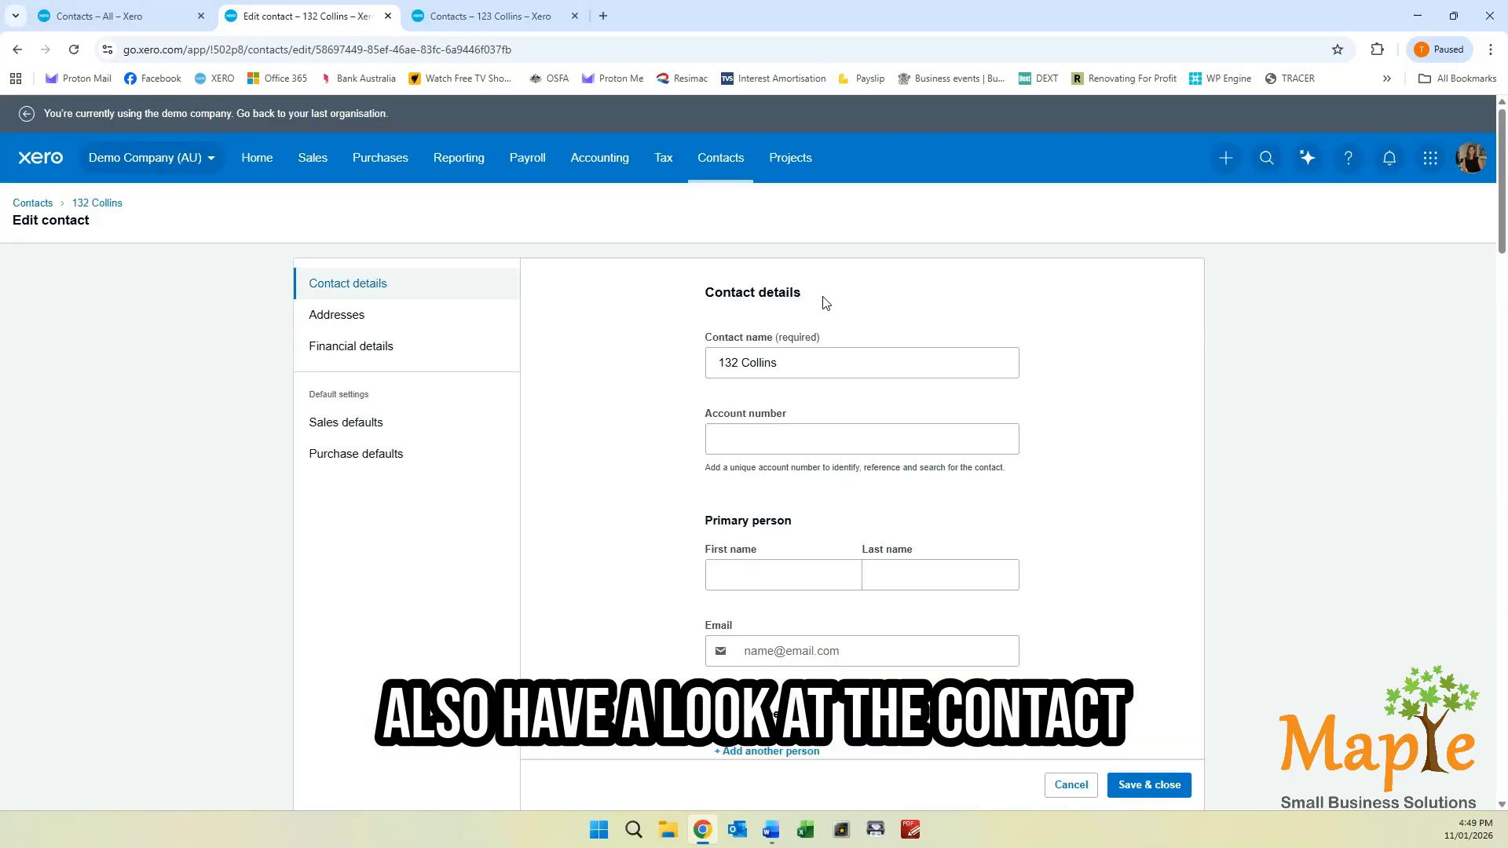
scroll(825, 303, "down", 3)
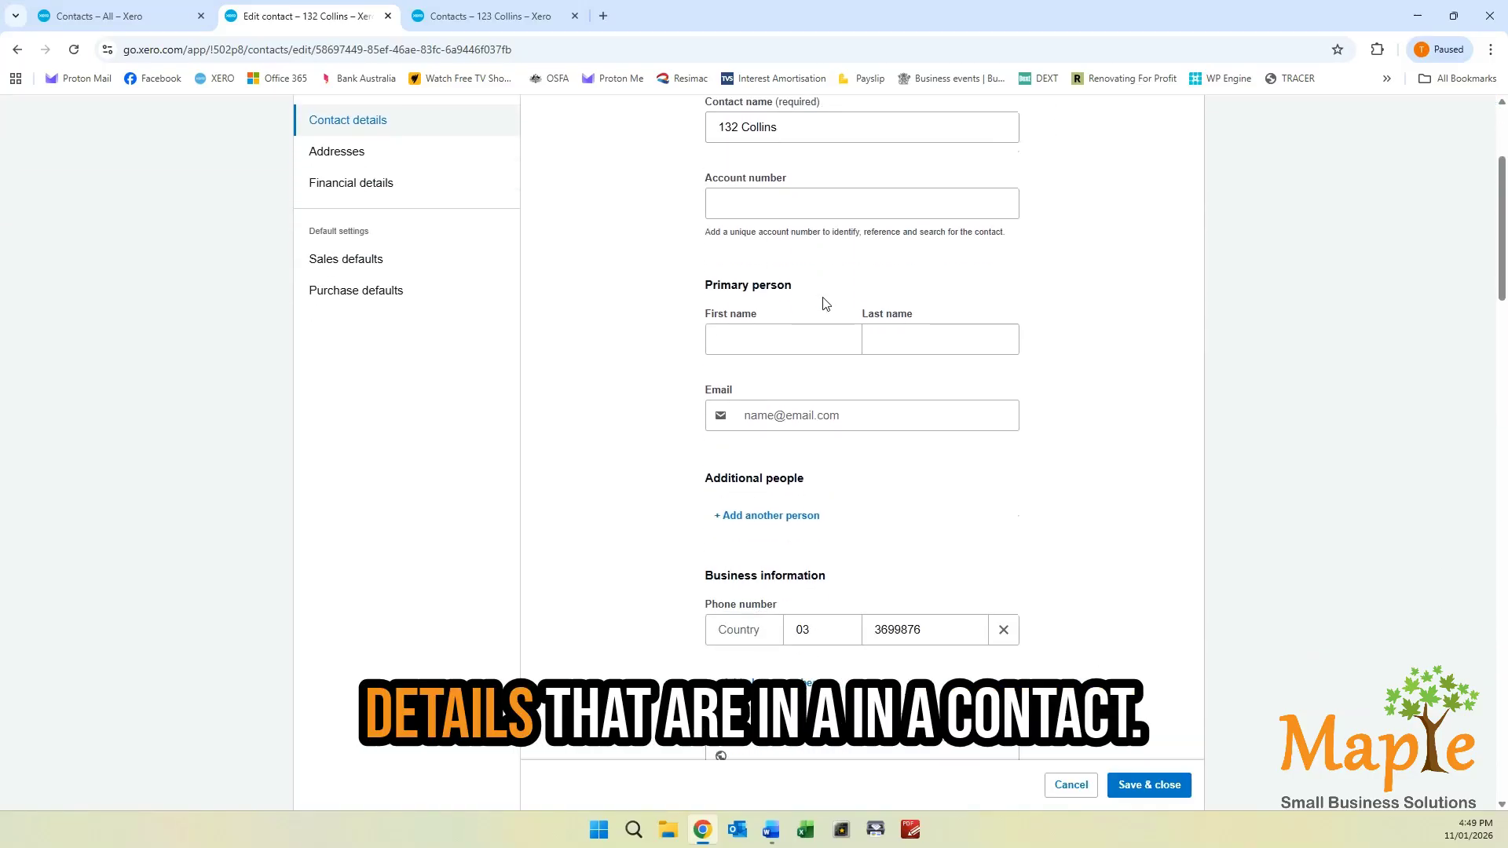
scroll(825, 303, "down", 10)
scroll(825, 303, "up", 13)
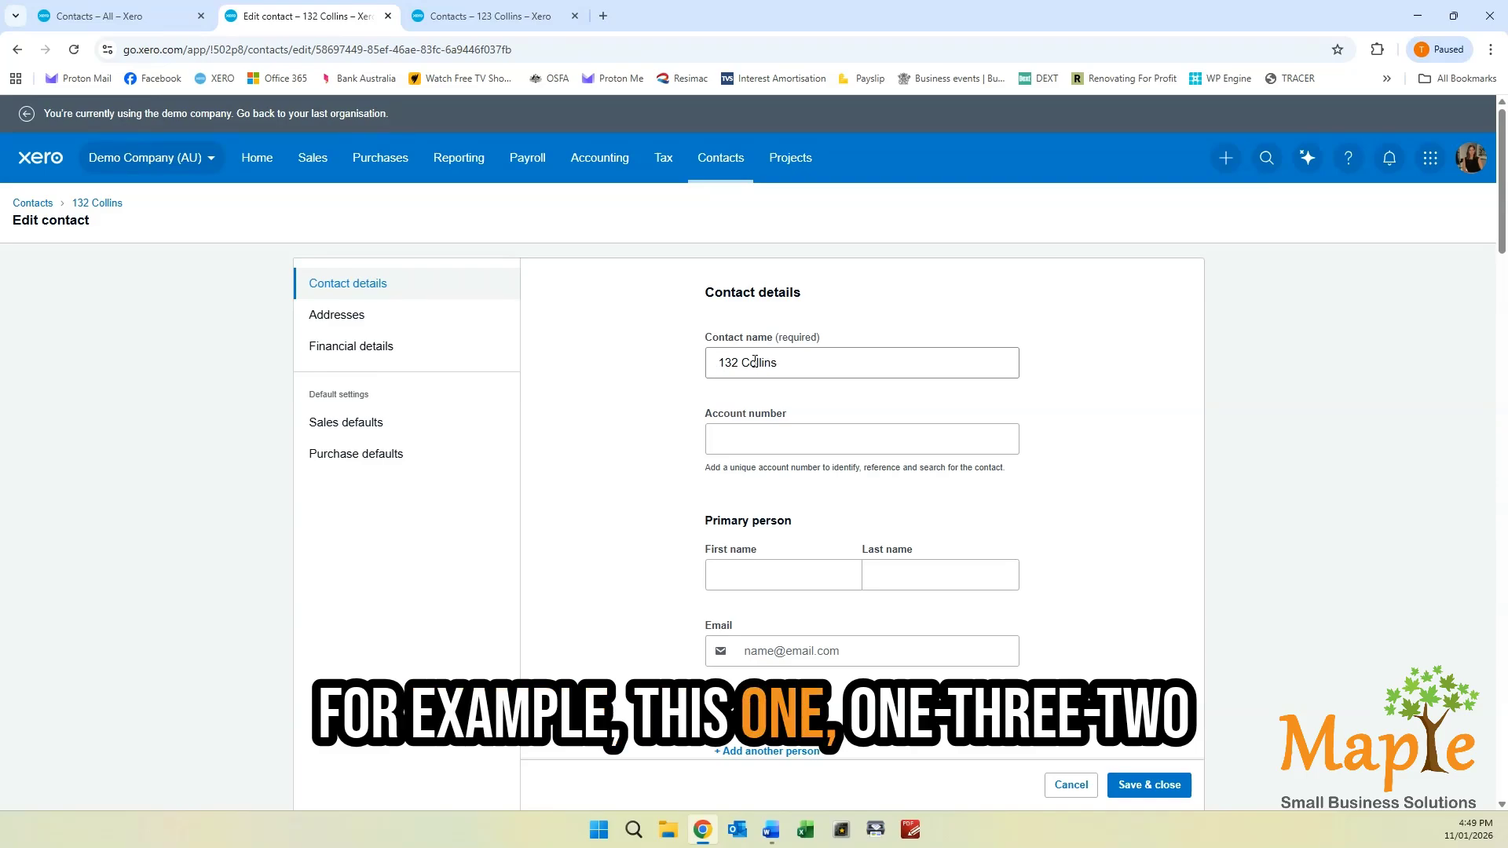
scroll(738, 365, "down", 6)
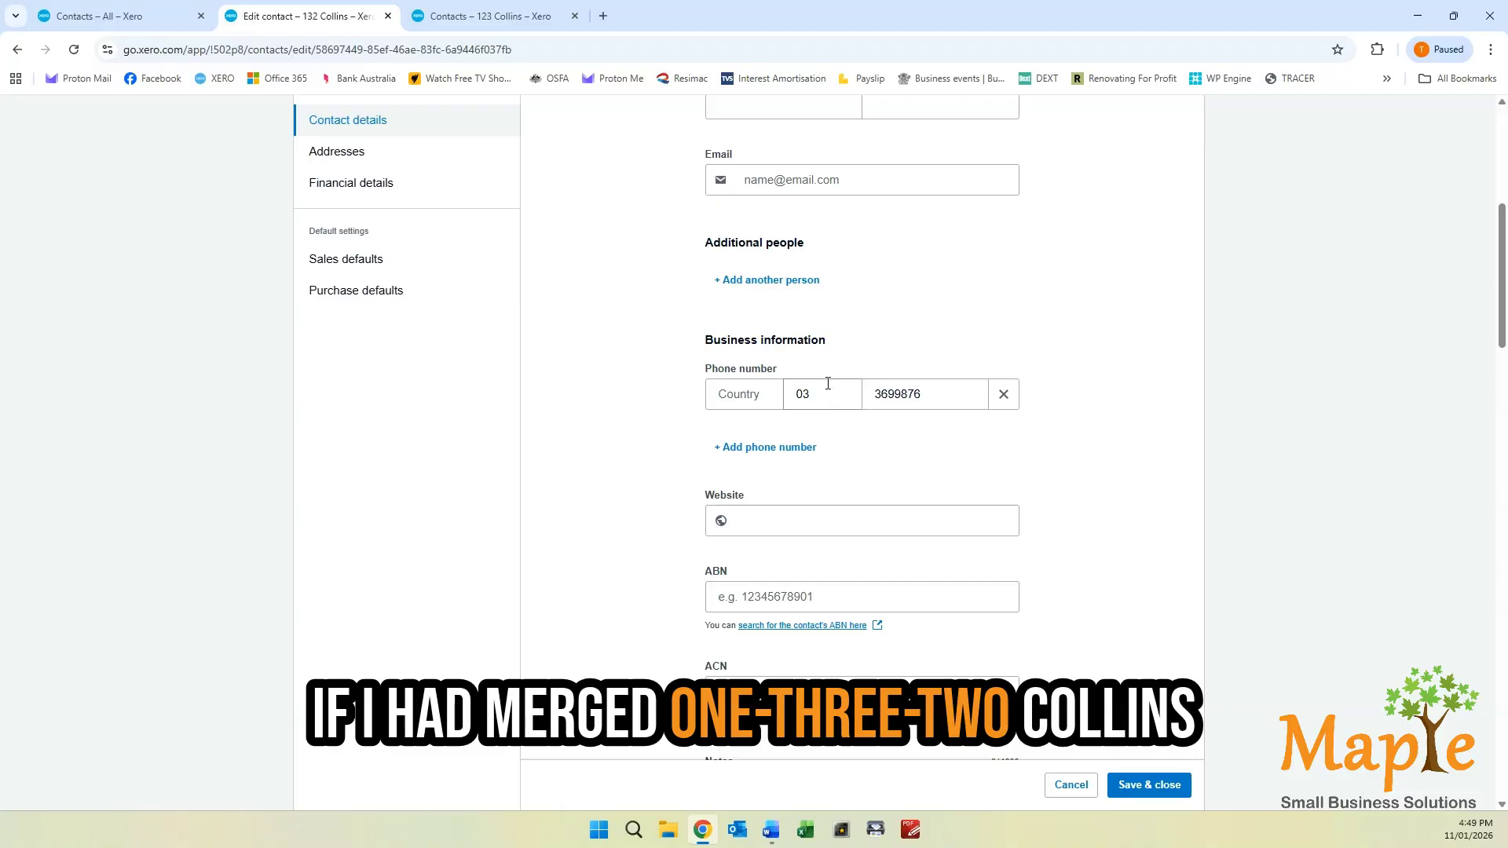
scroll(828, 384, "up", 6)
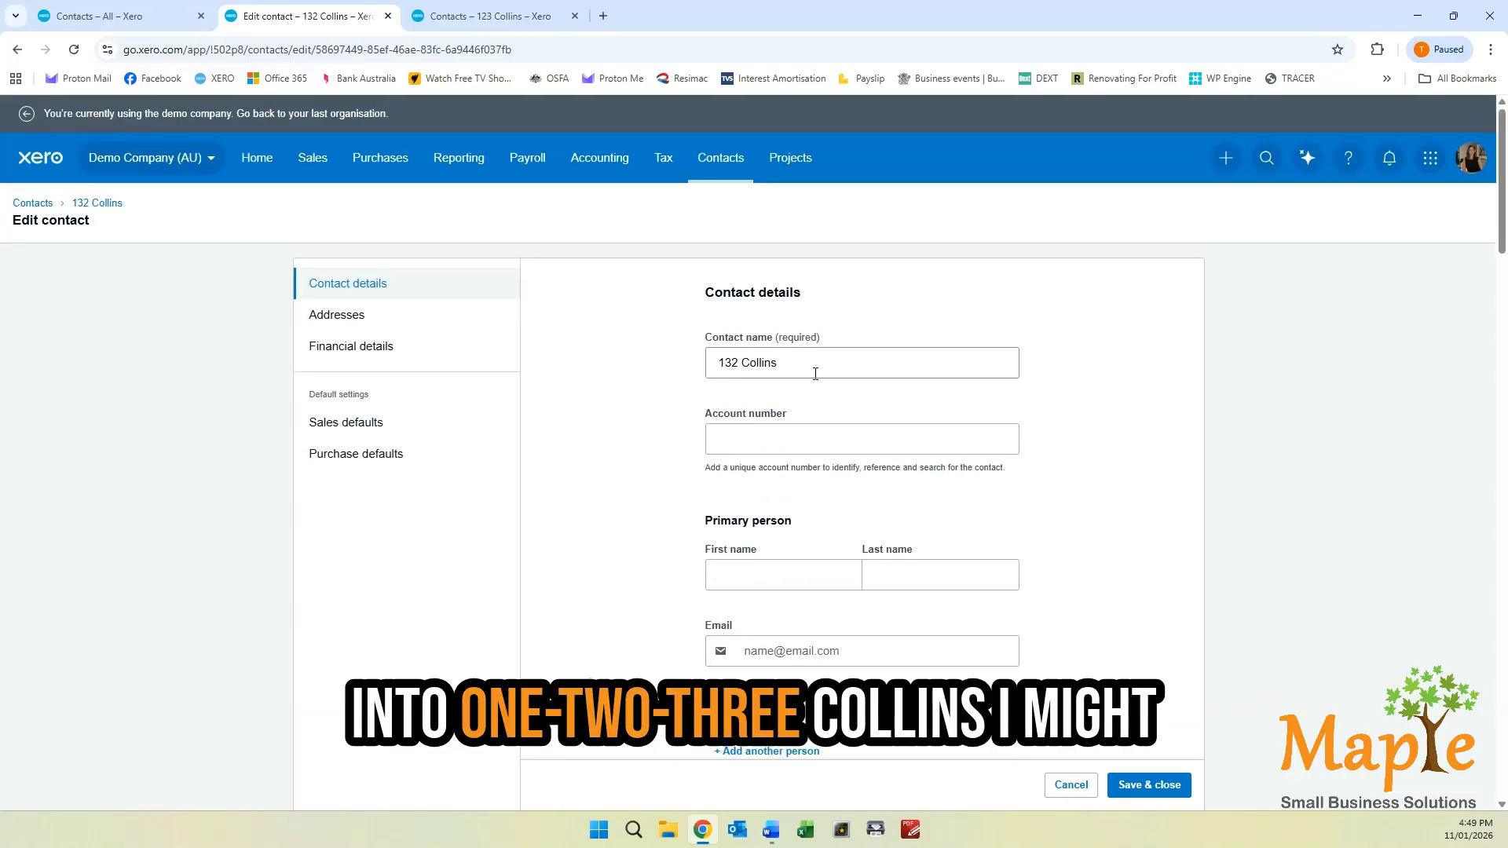
scroll(808, 374, "down", 4)
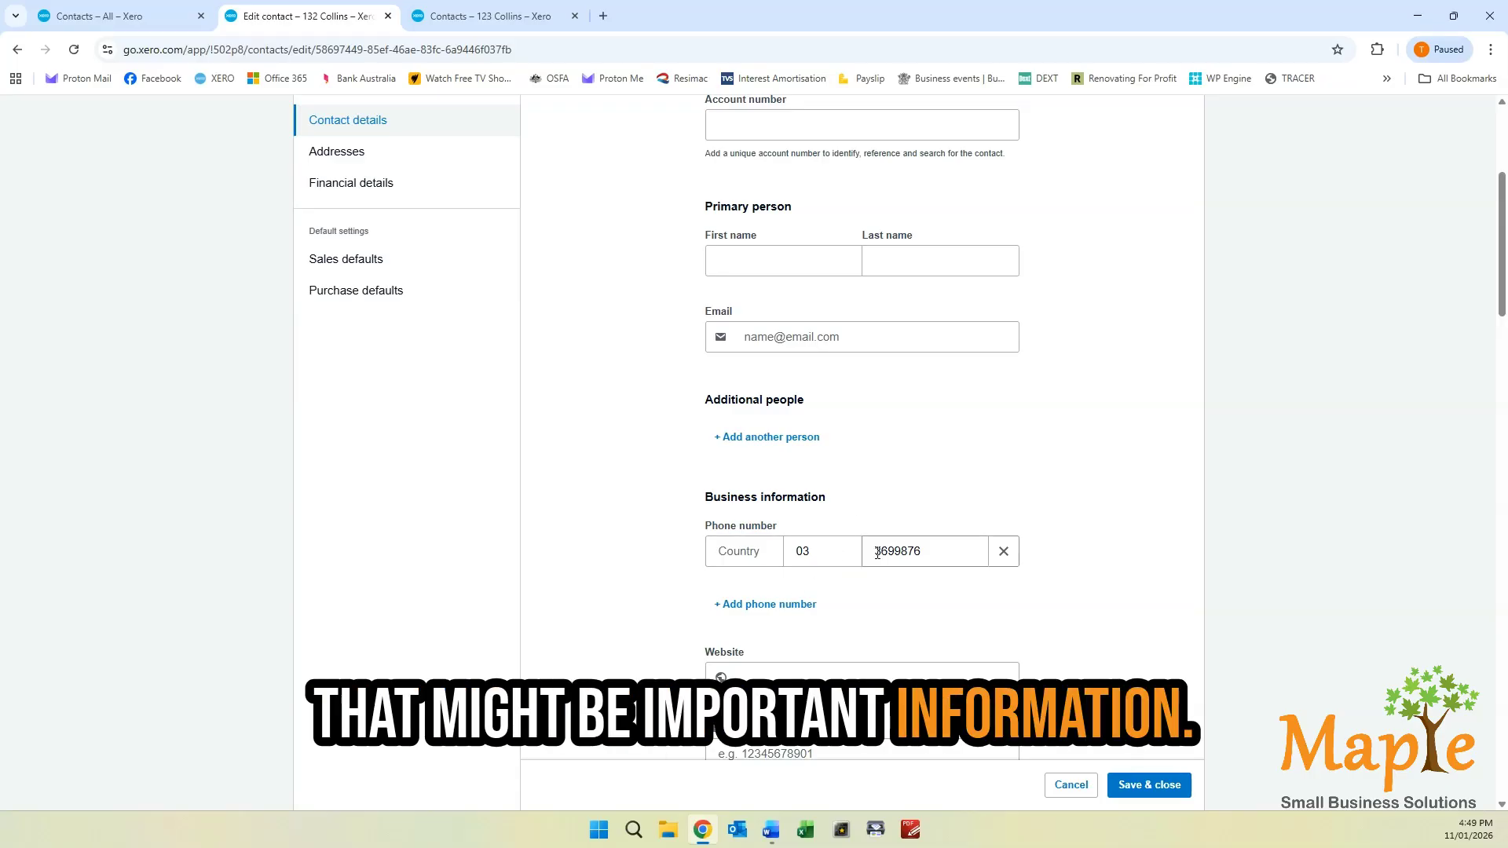
left_click_drag(899, 552, 919, 552)
right_click(915, 552)
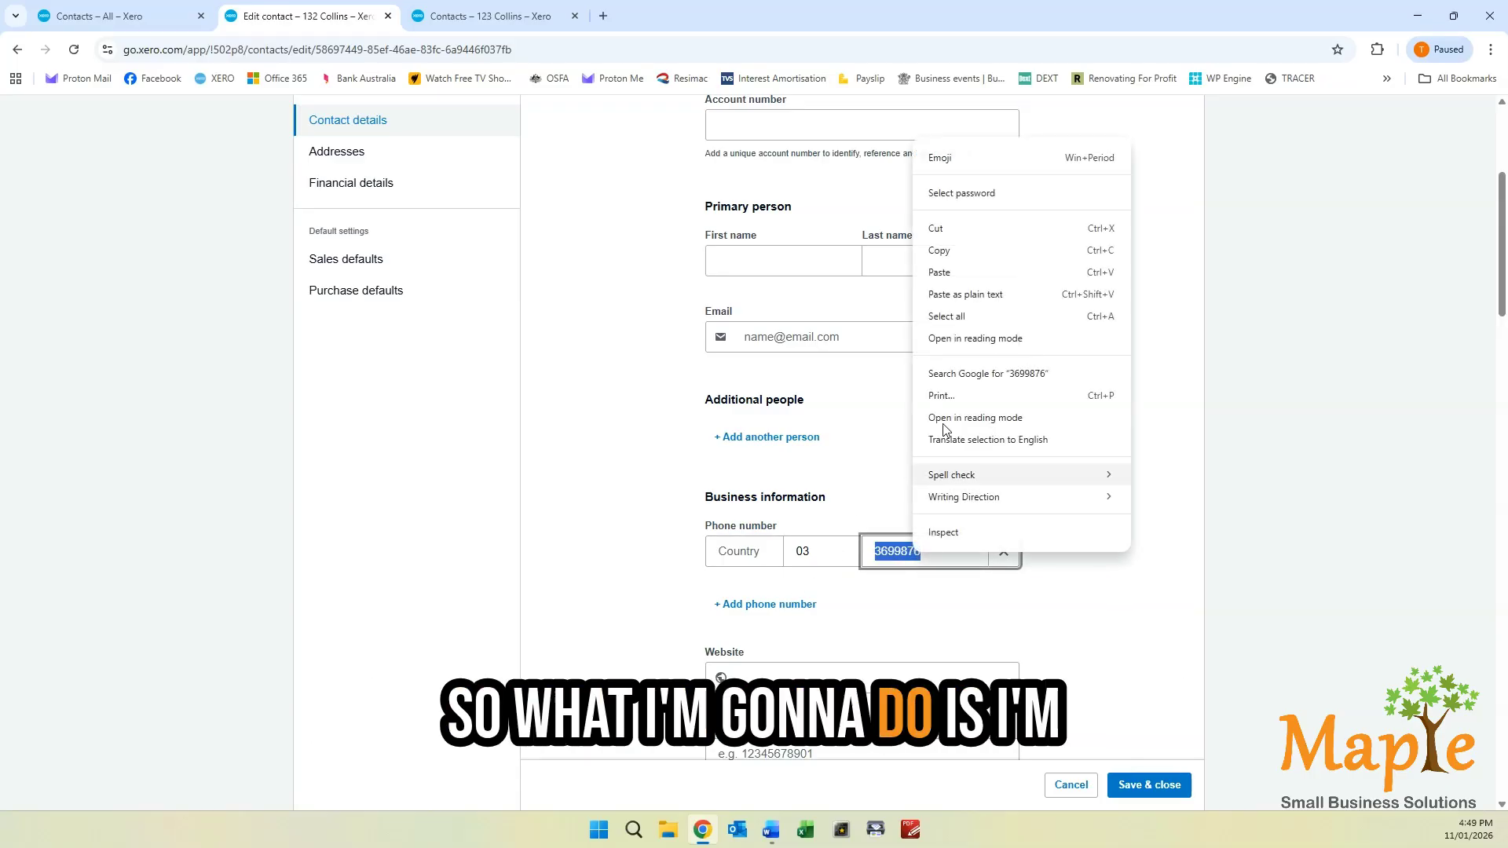
left_click(940, 253)
Review the remaining 132 Collins fields, from business information and addresses to financial details and sales and purchase defaults, for information worth keeping
scroll(1040, 478, "down", 5)
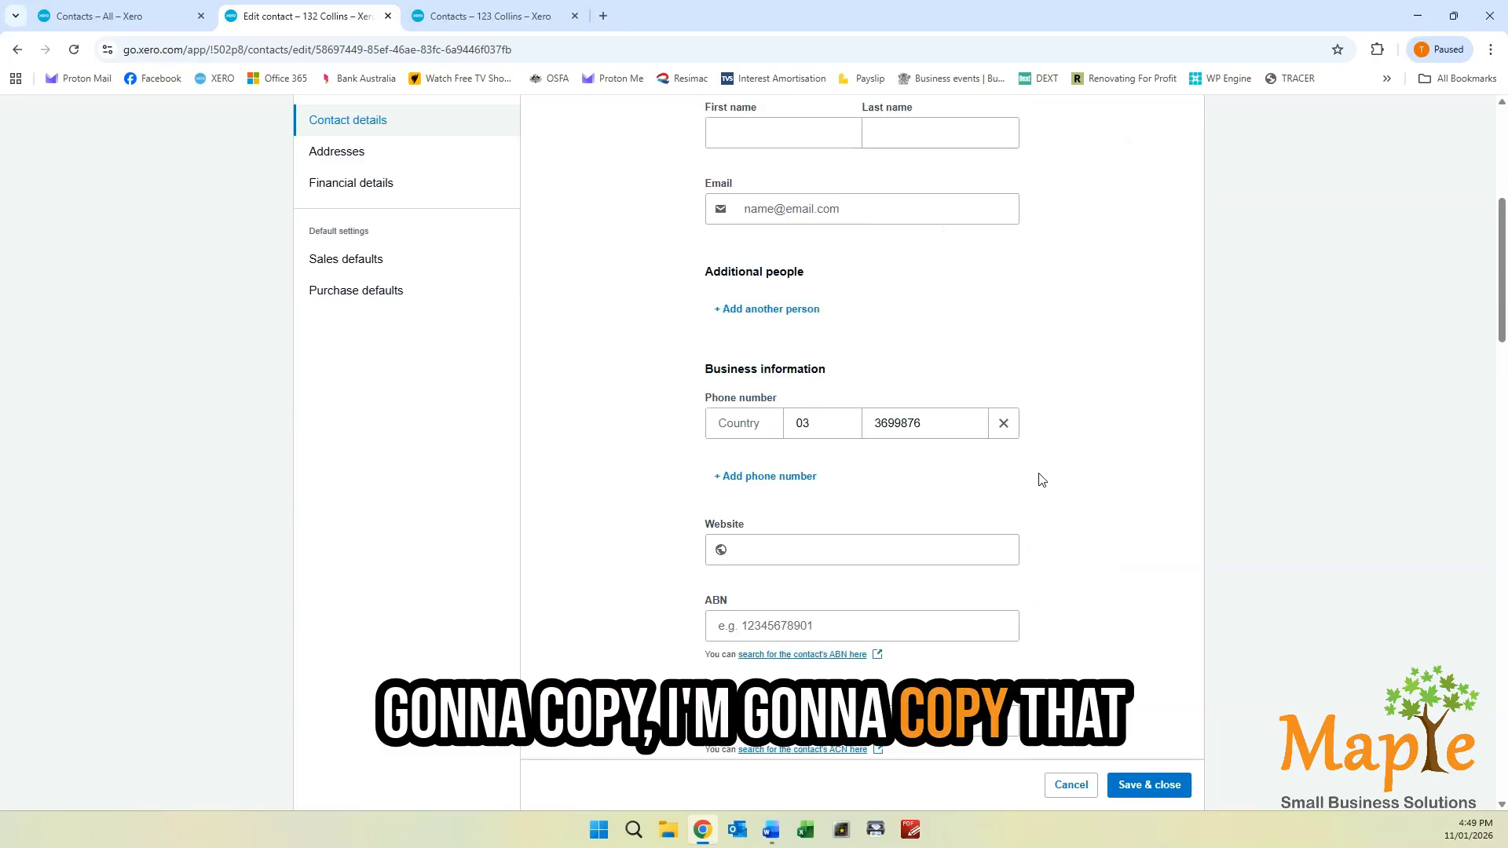
scroll(1040, 478, "down", 11)
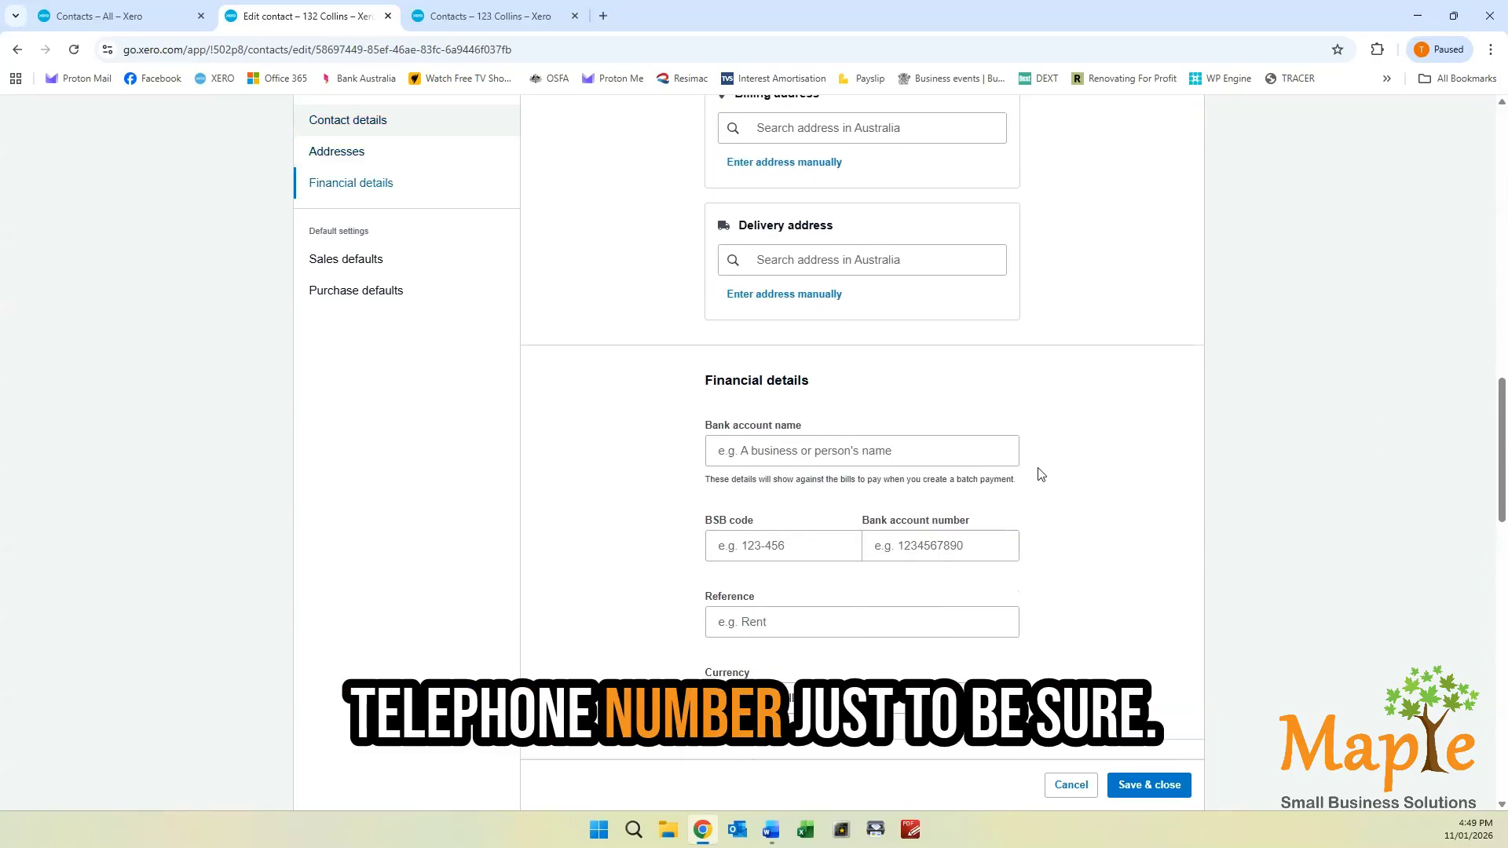
scroll(1040, 472, "down", 8)
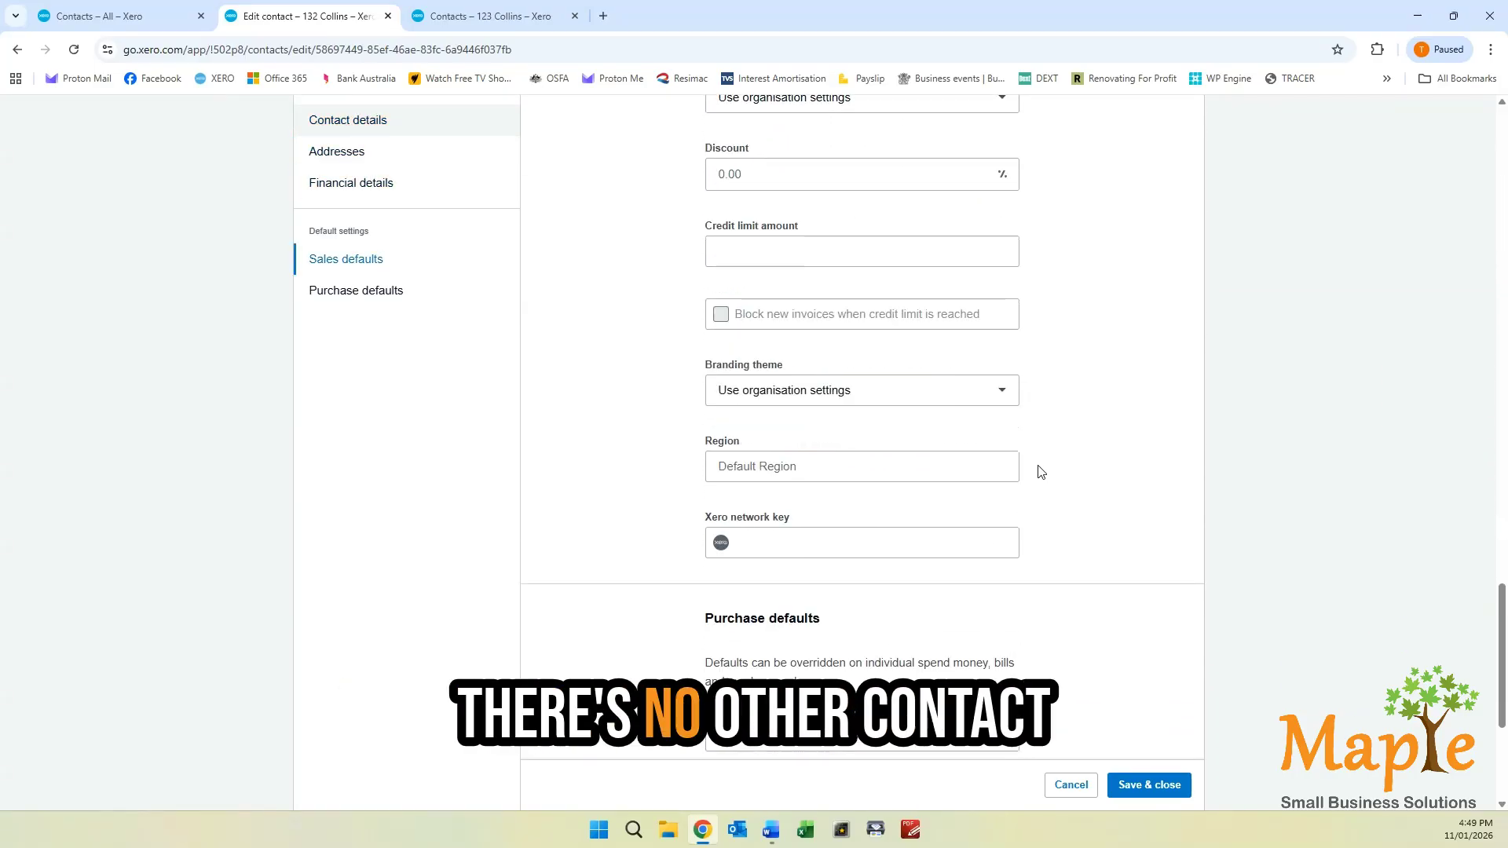
scroll(1040, 468, "up", 4)
scroll(873, 428, "down", 9)
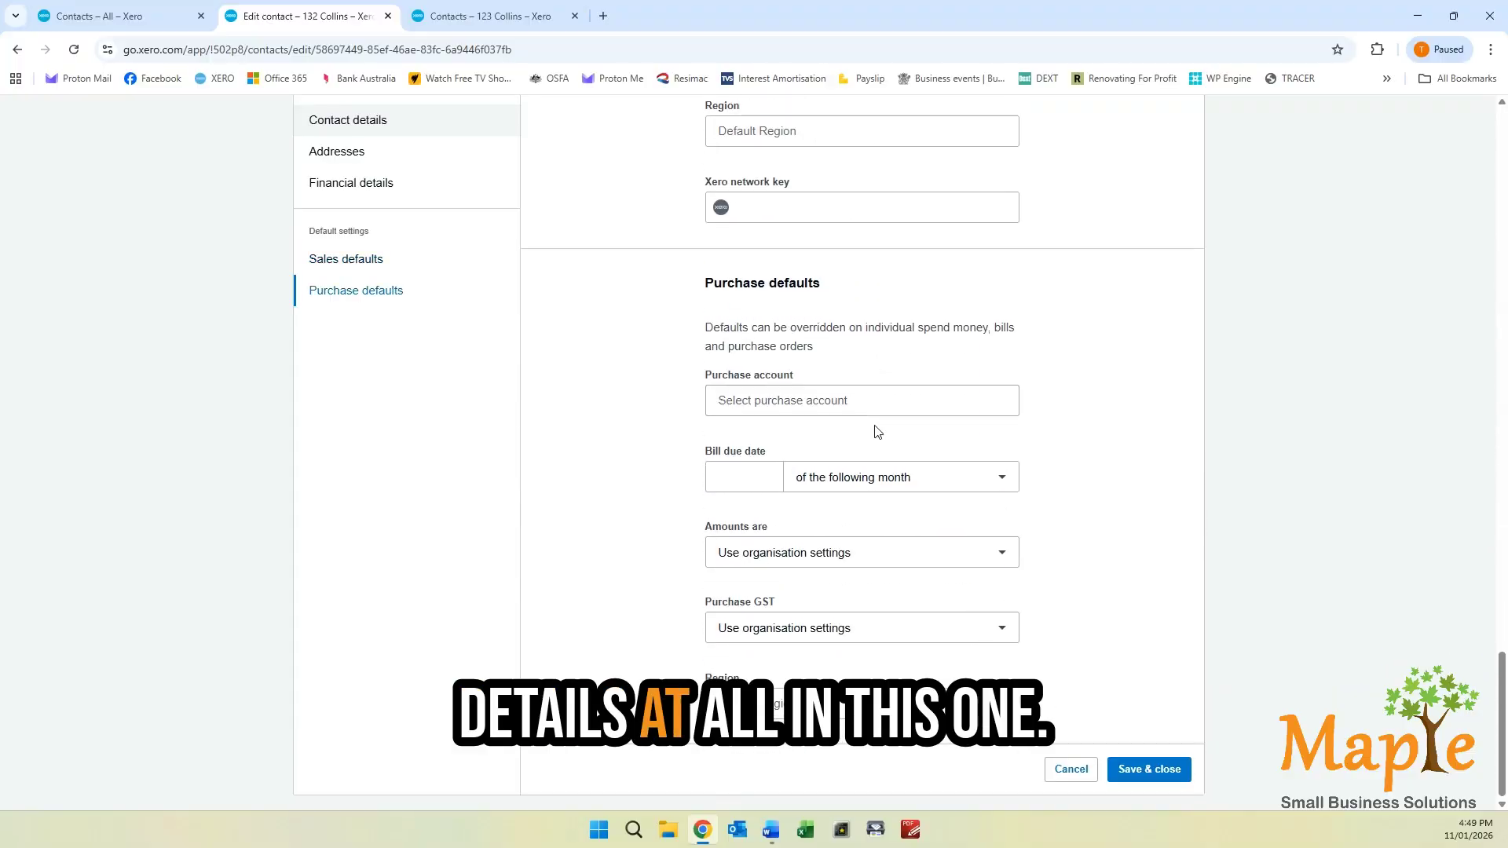
scroll(876, 430, "up", 8)
scroll(877, 430, "up", 15)
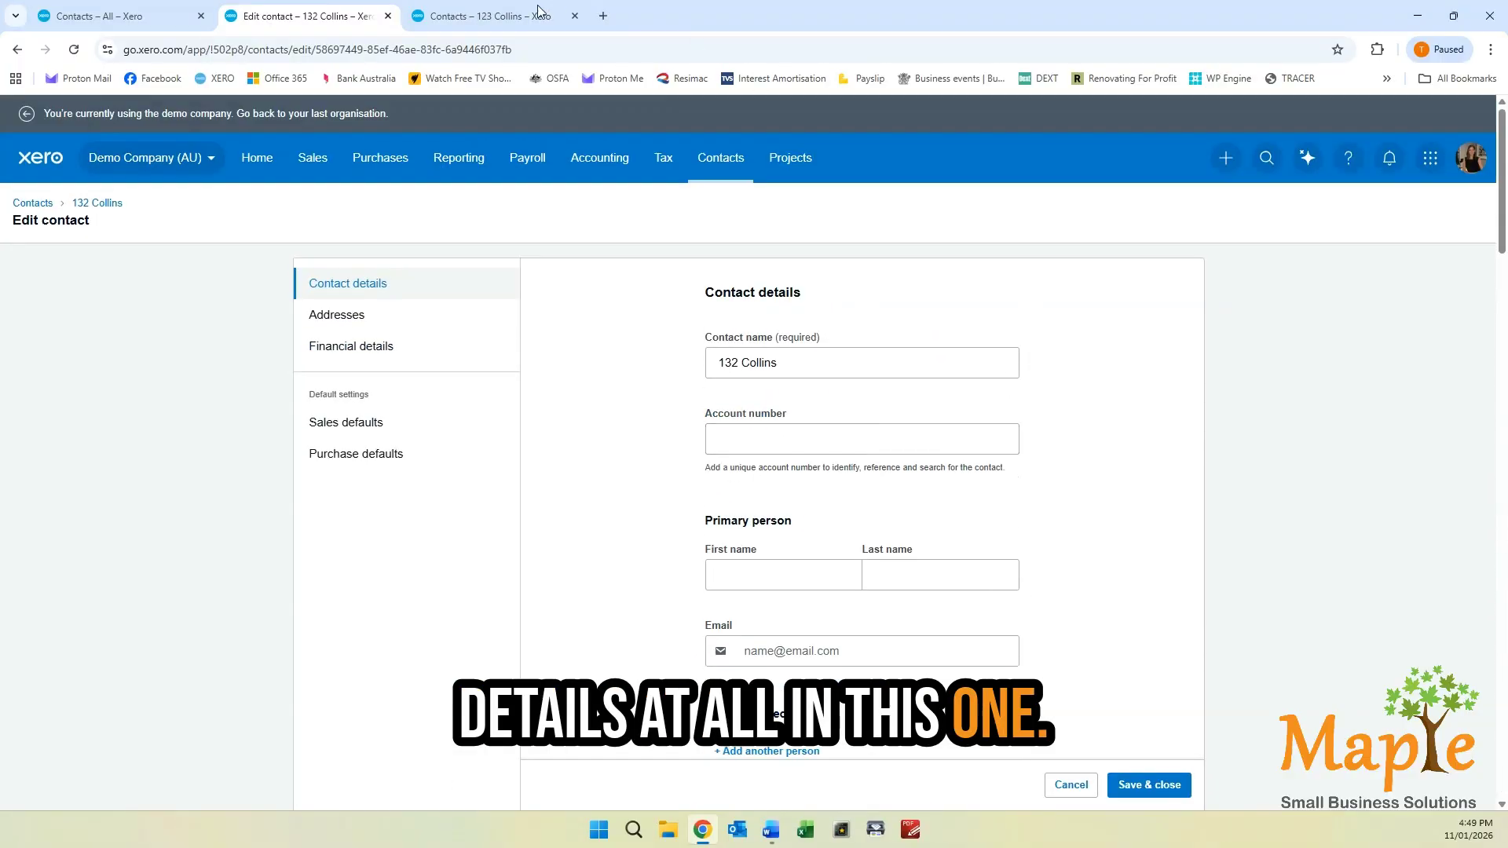
Edit the 123 Collins contact, check its existing details, add the phone number and area code from 132 Collins, and save
left_click(503, 19)
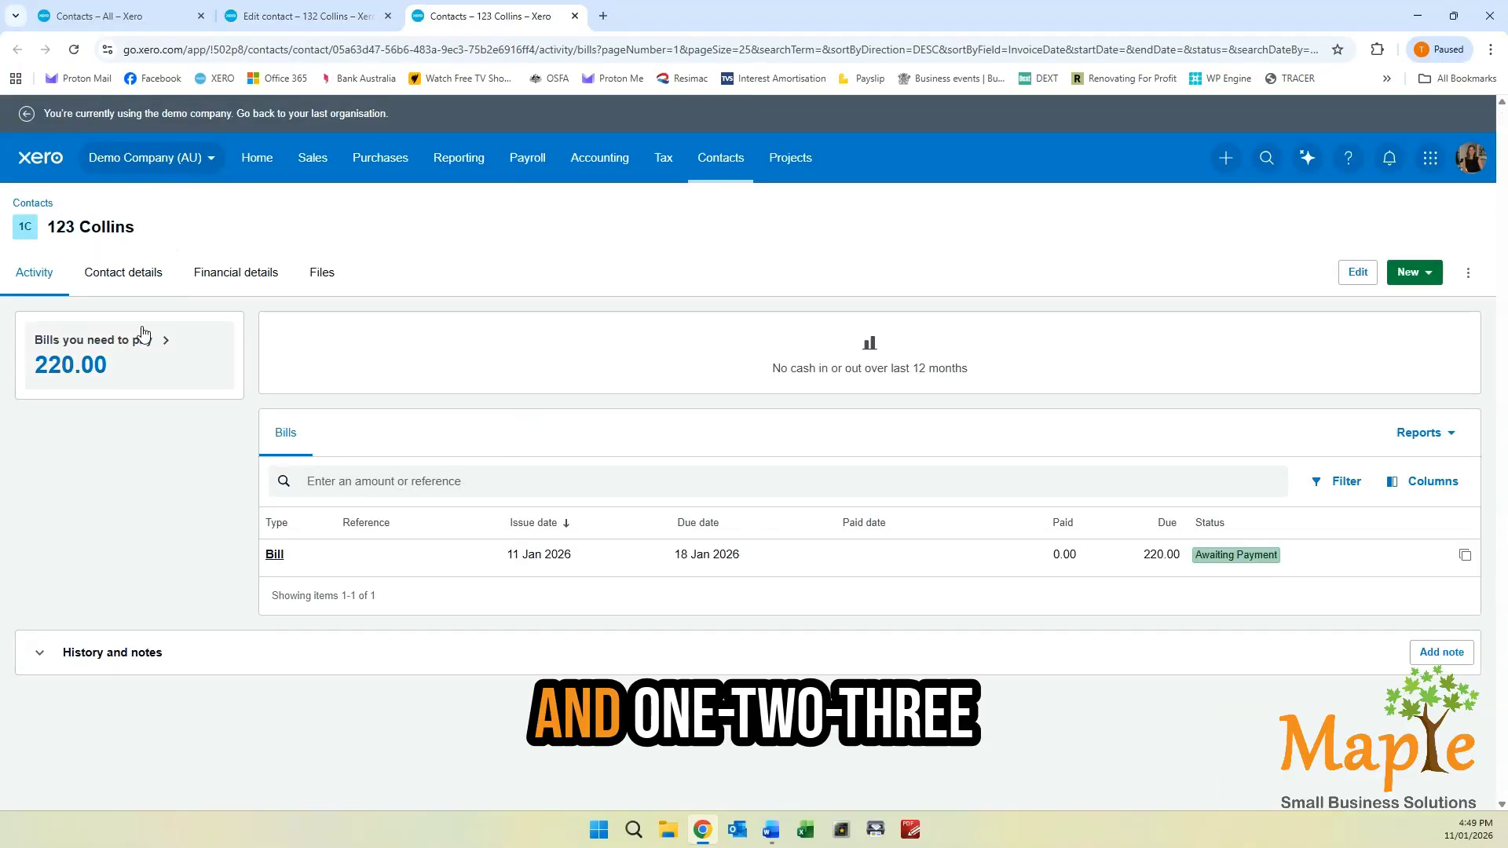
left_click(1351, 274)
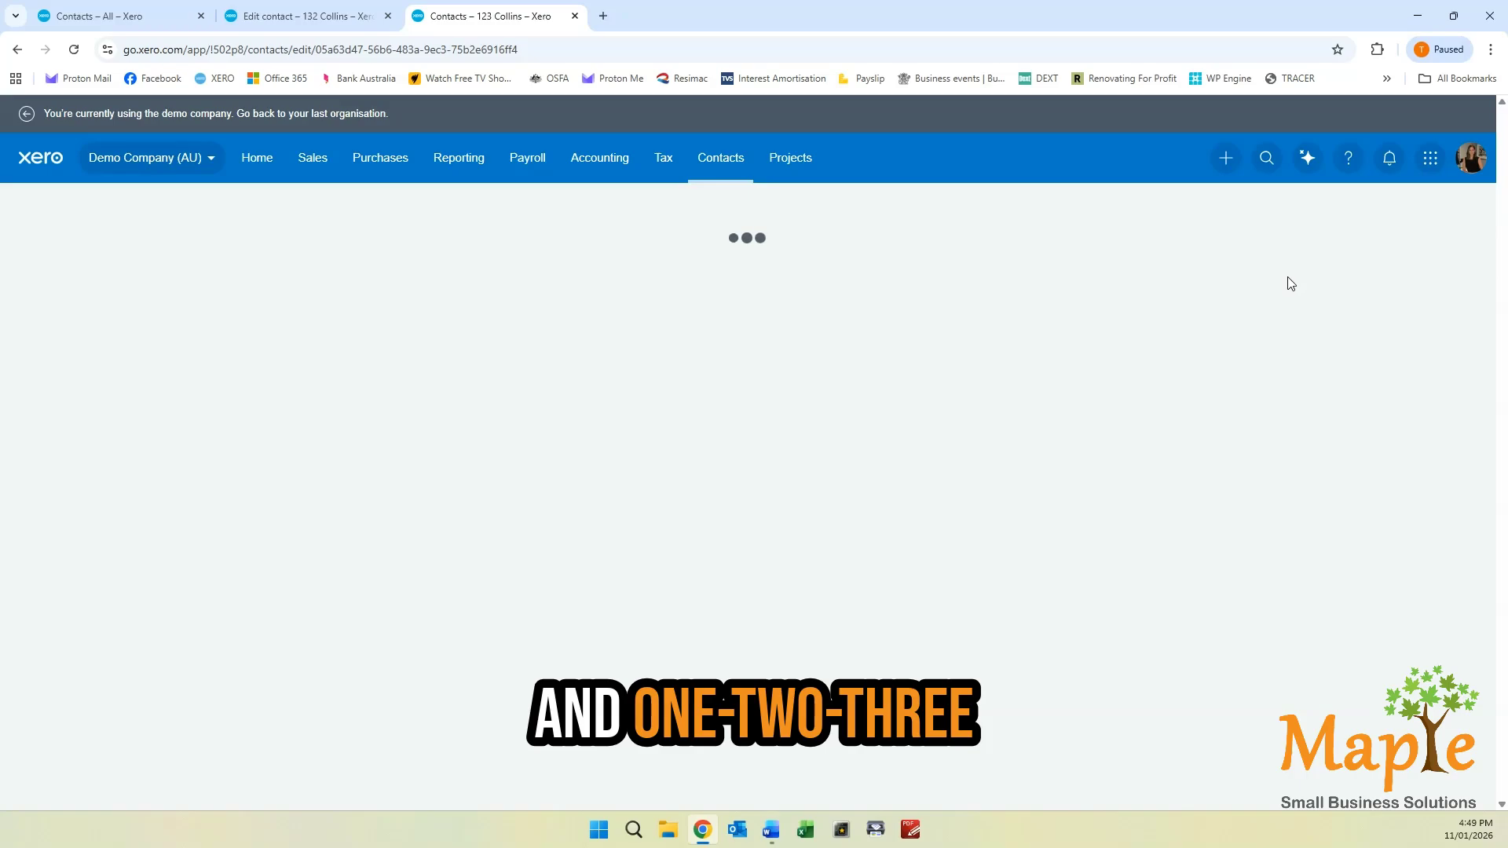
scroll(1015, 323, "down", 4)
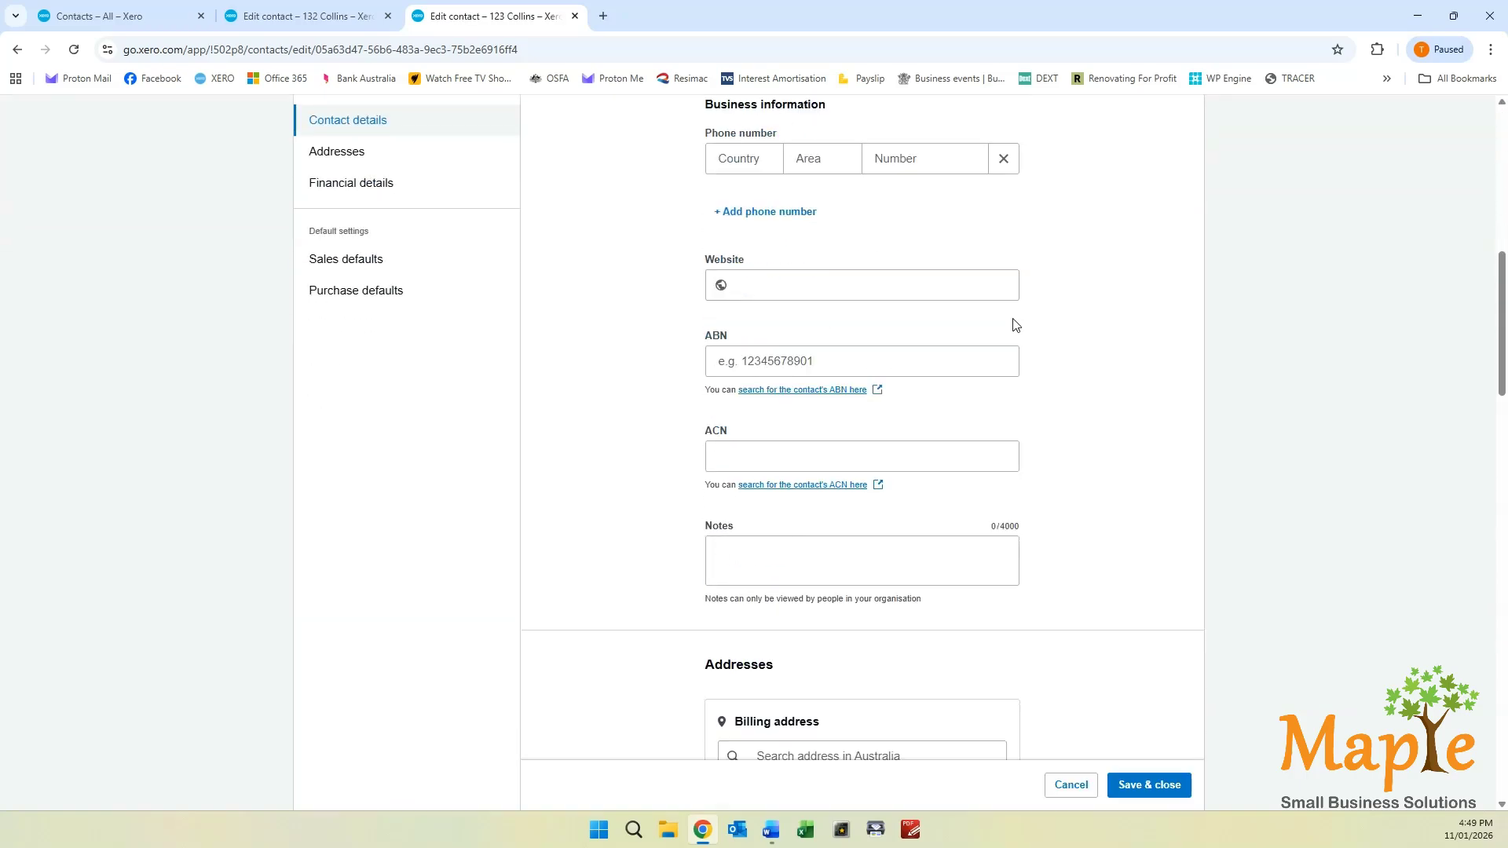
scroll(1016, 324, "down", 19)
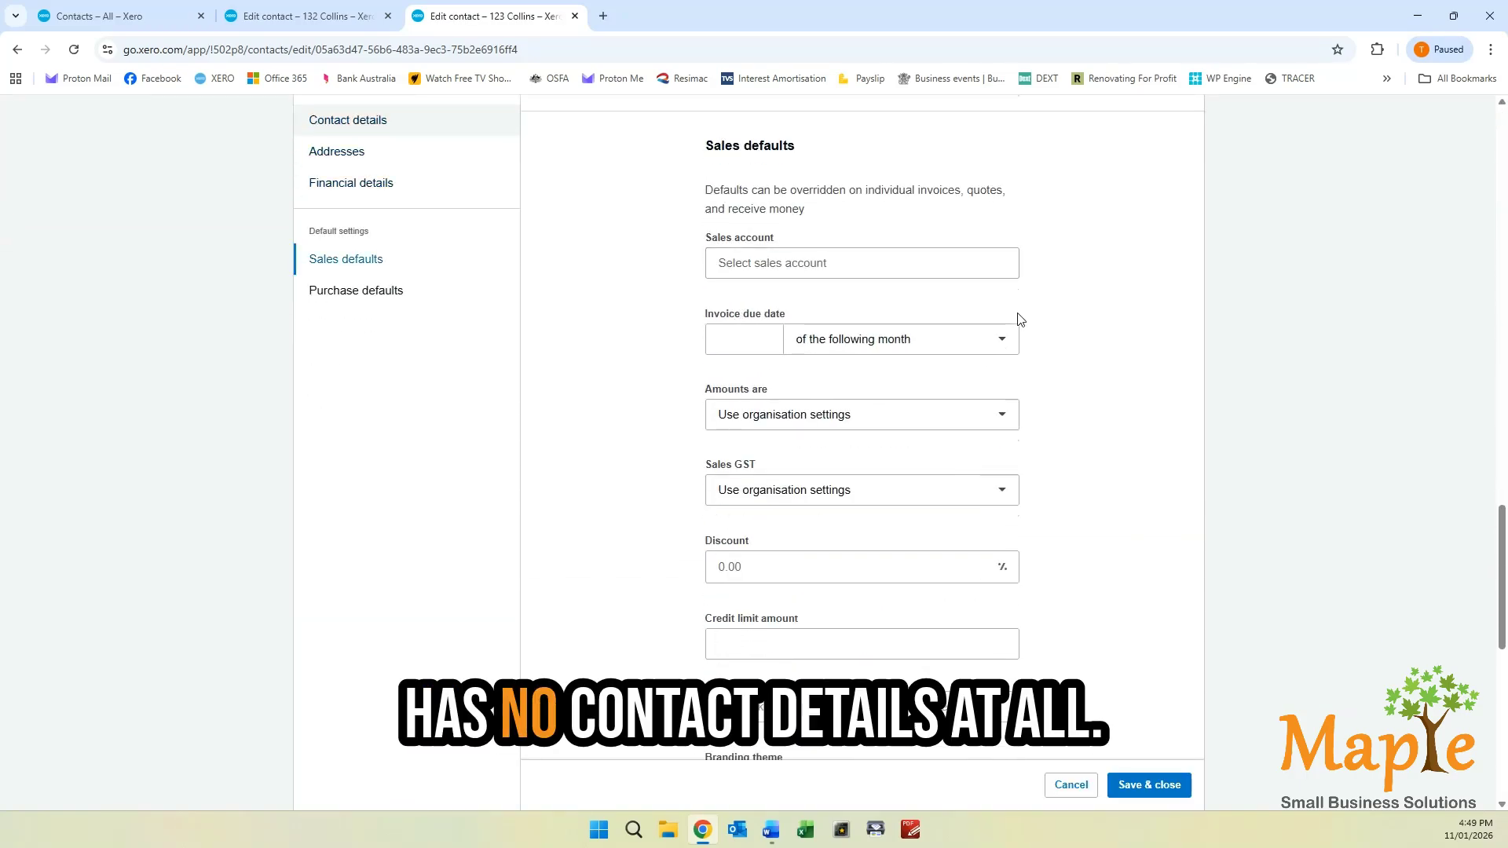
scroll(1025, 314, "up", 18)
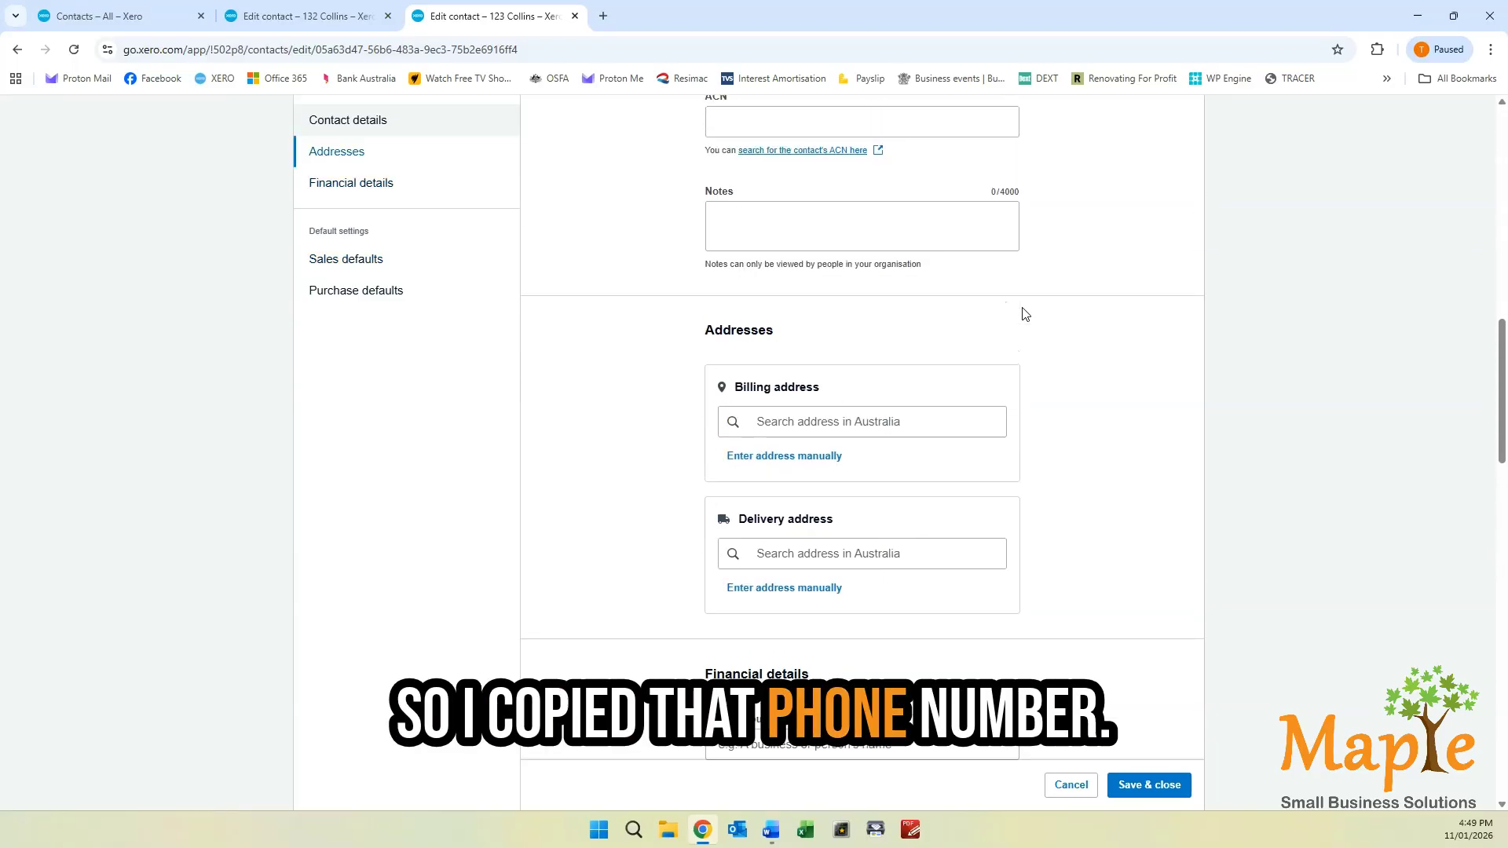
scroll(1025, 314, "up", 13)
scroll(1025, 315, "down", 6)
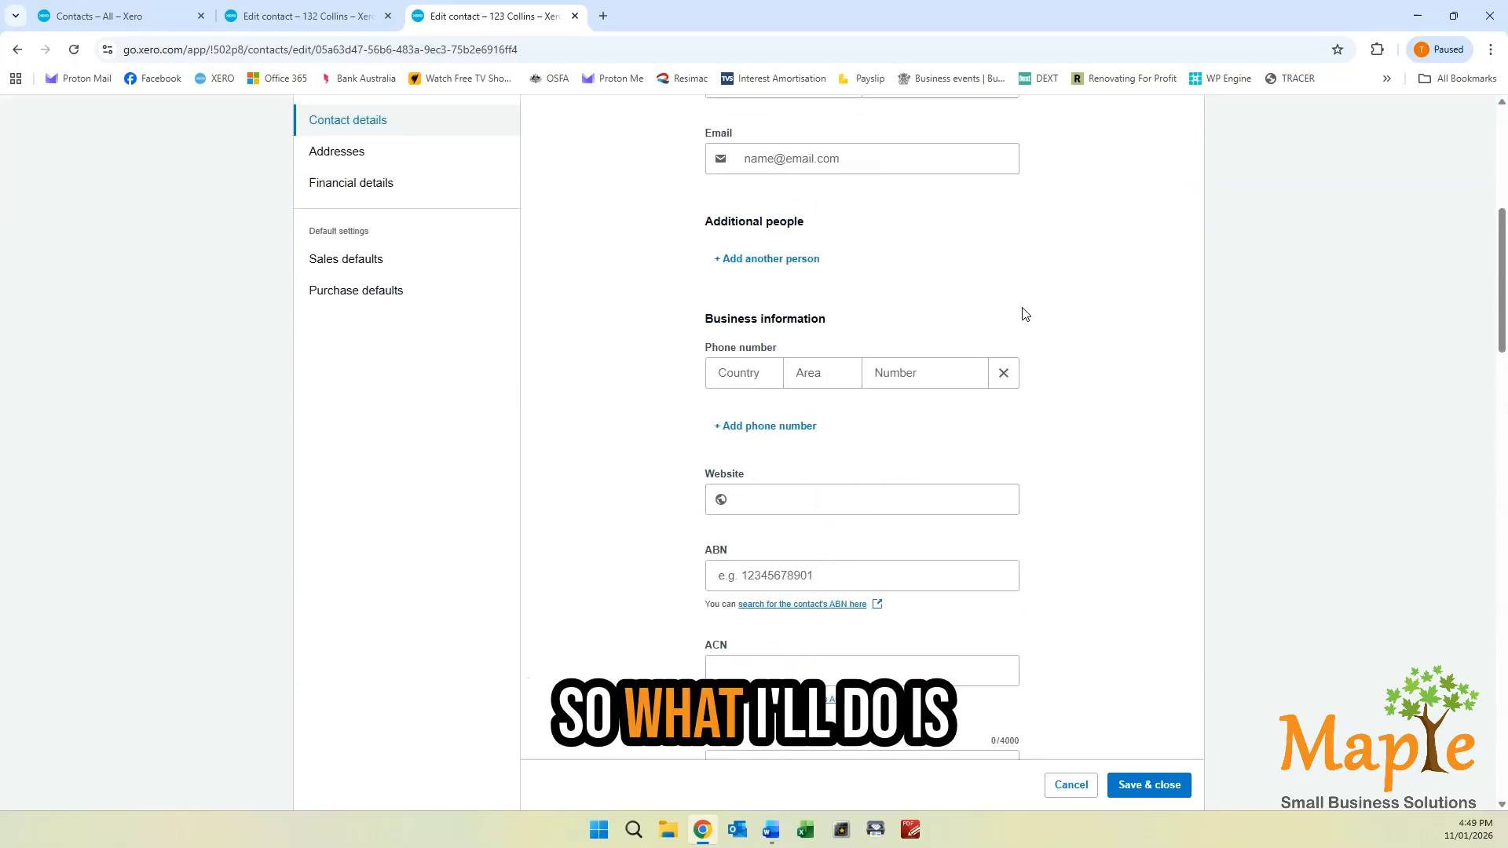
right_click(904, 377)
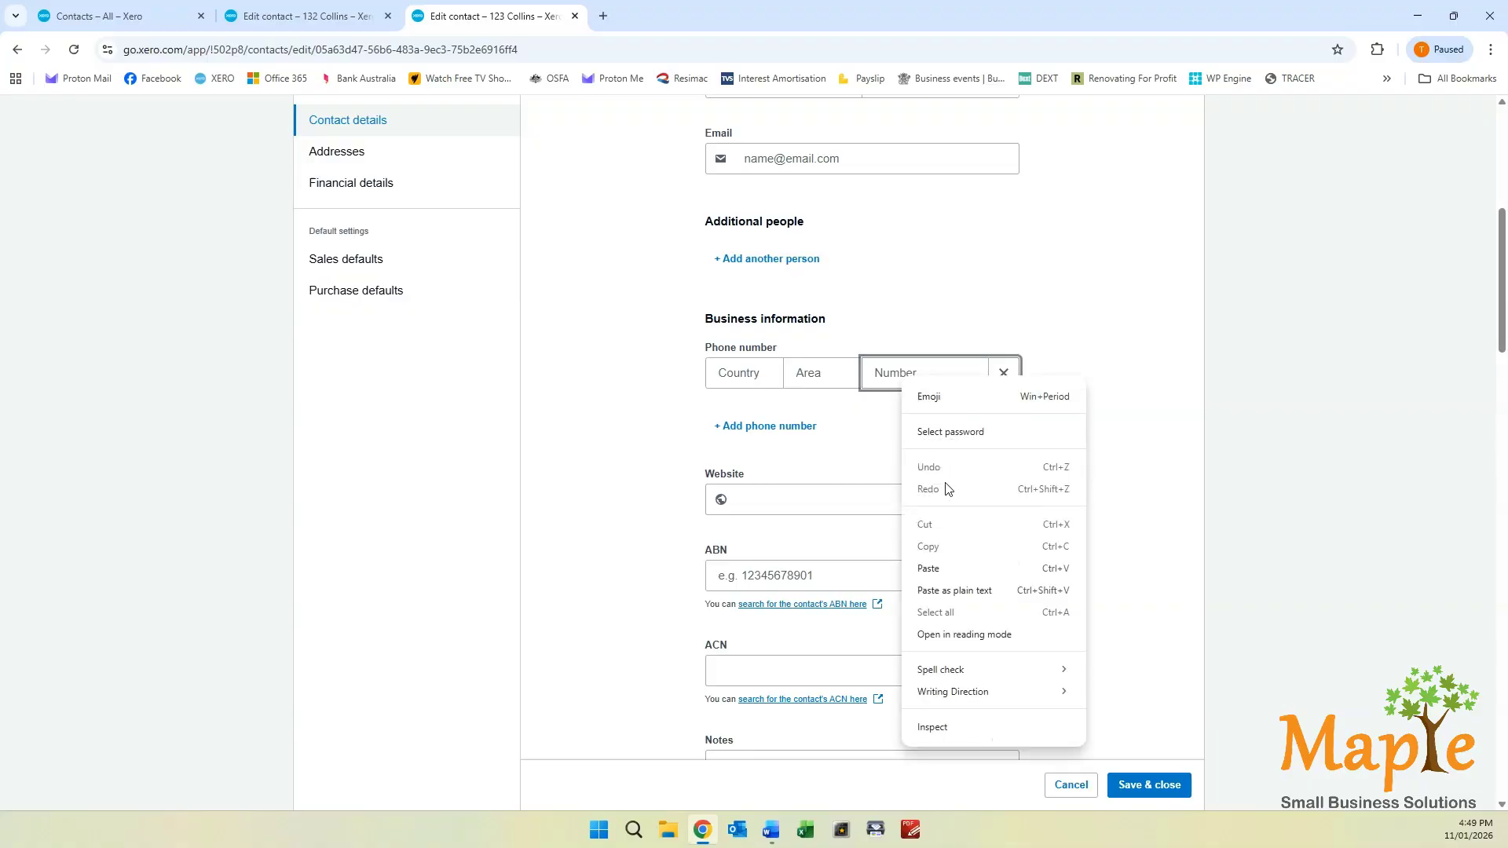
left_click(932, 569)
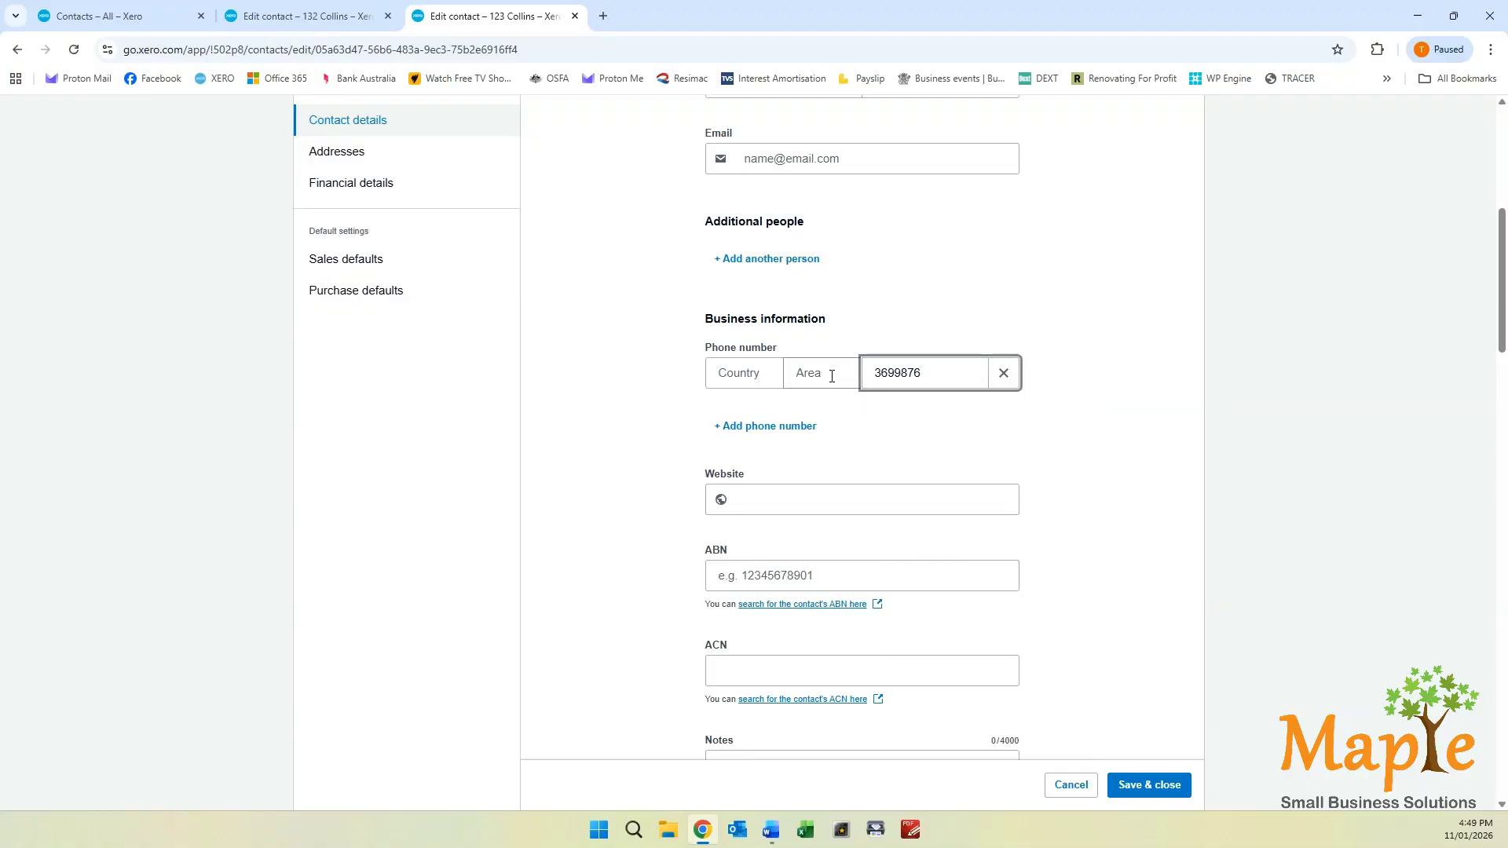
type("03")
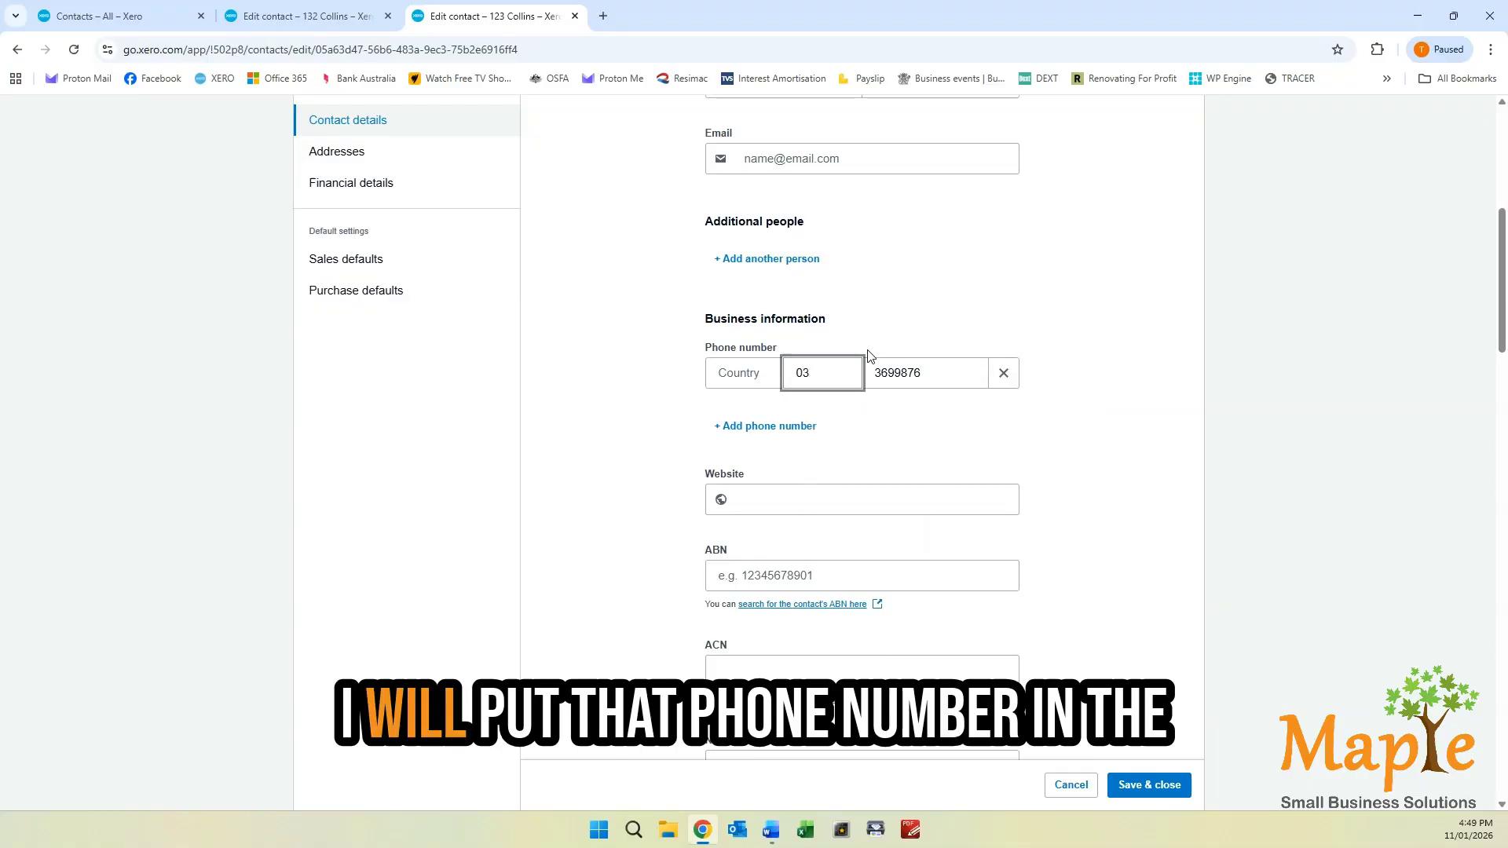
scroll(953, 282, "up", 6)
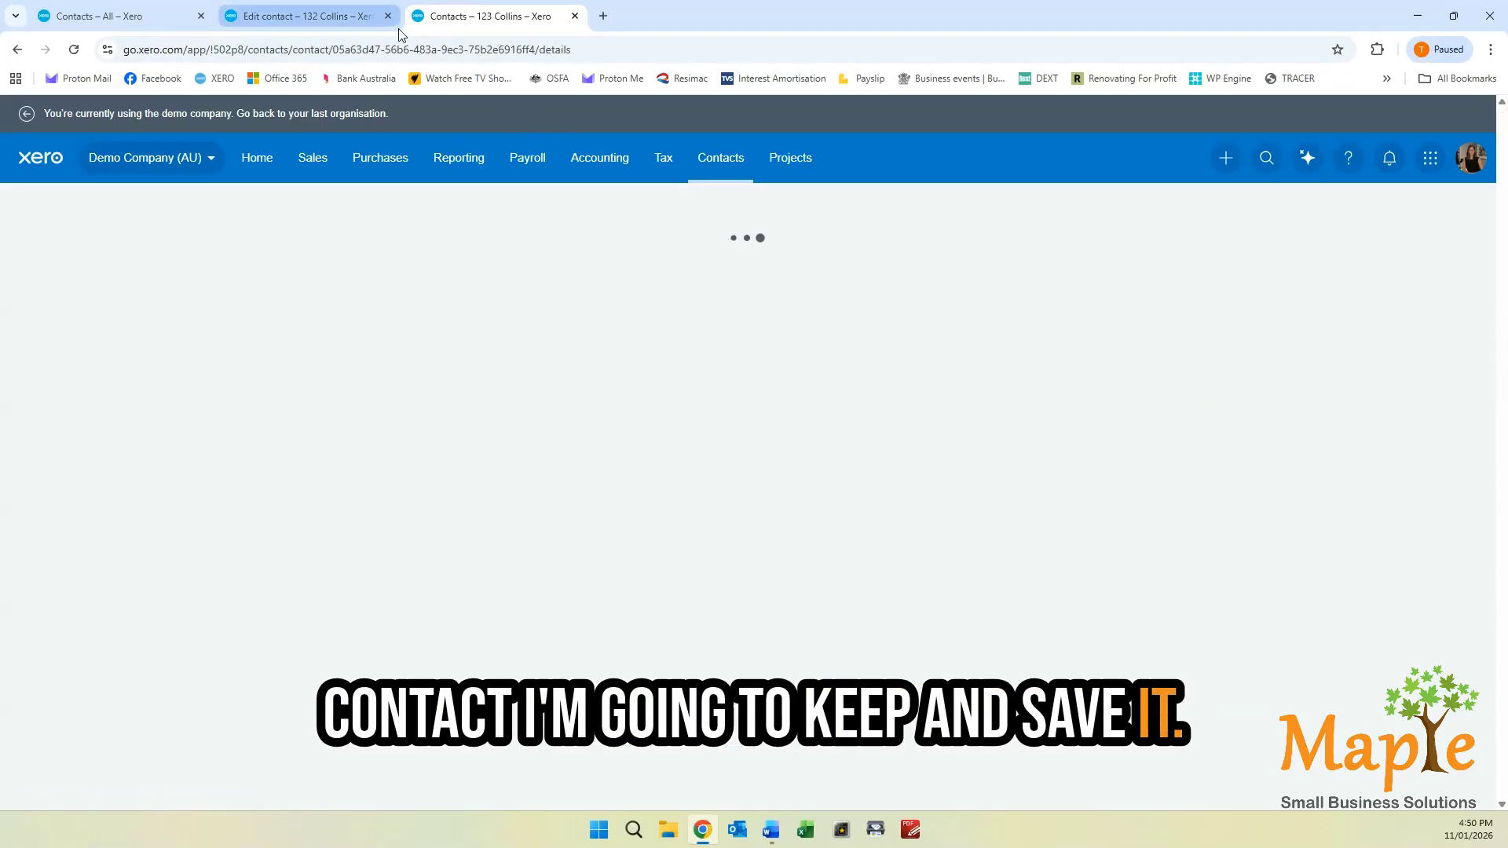
Open the 28 Jan 2026 bill of 132 Collins for editing, change its supplier to 123 Collins, and update the bill
left_click(310, 16)
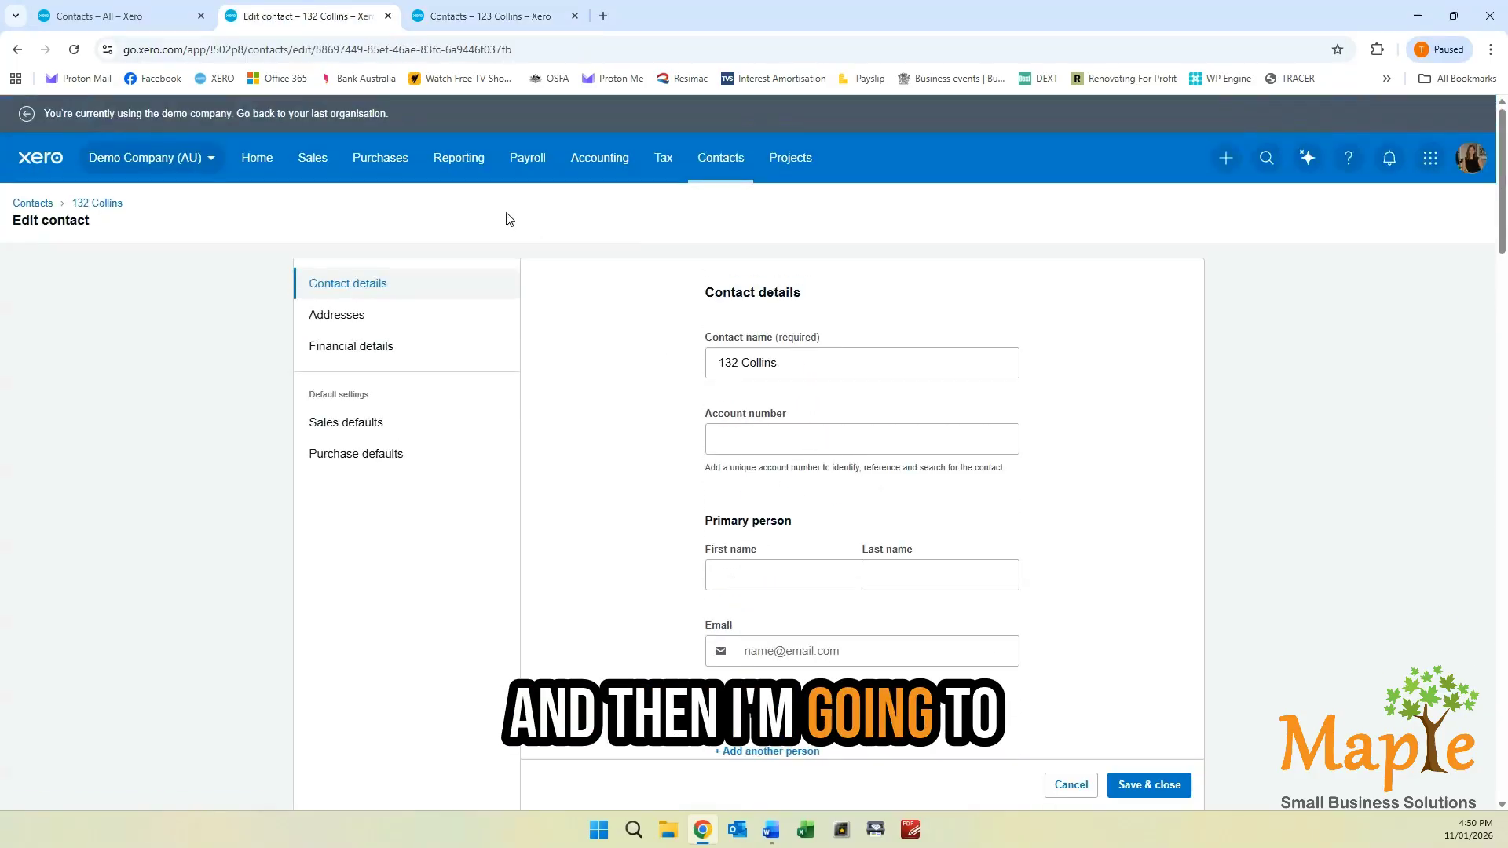
left_click(98, 204)
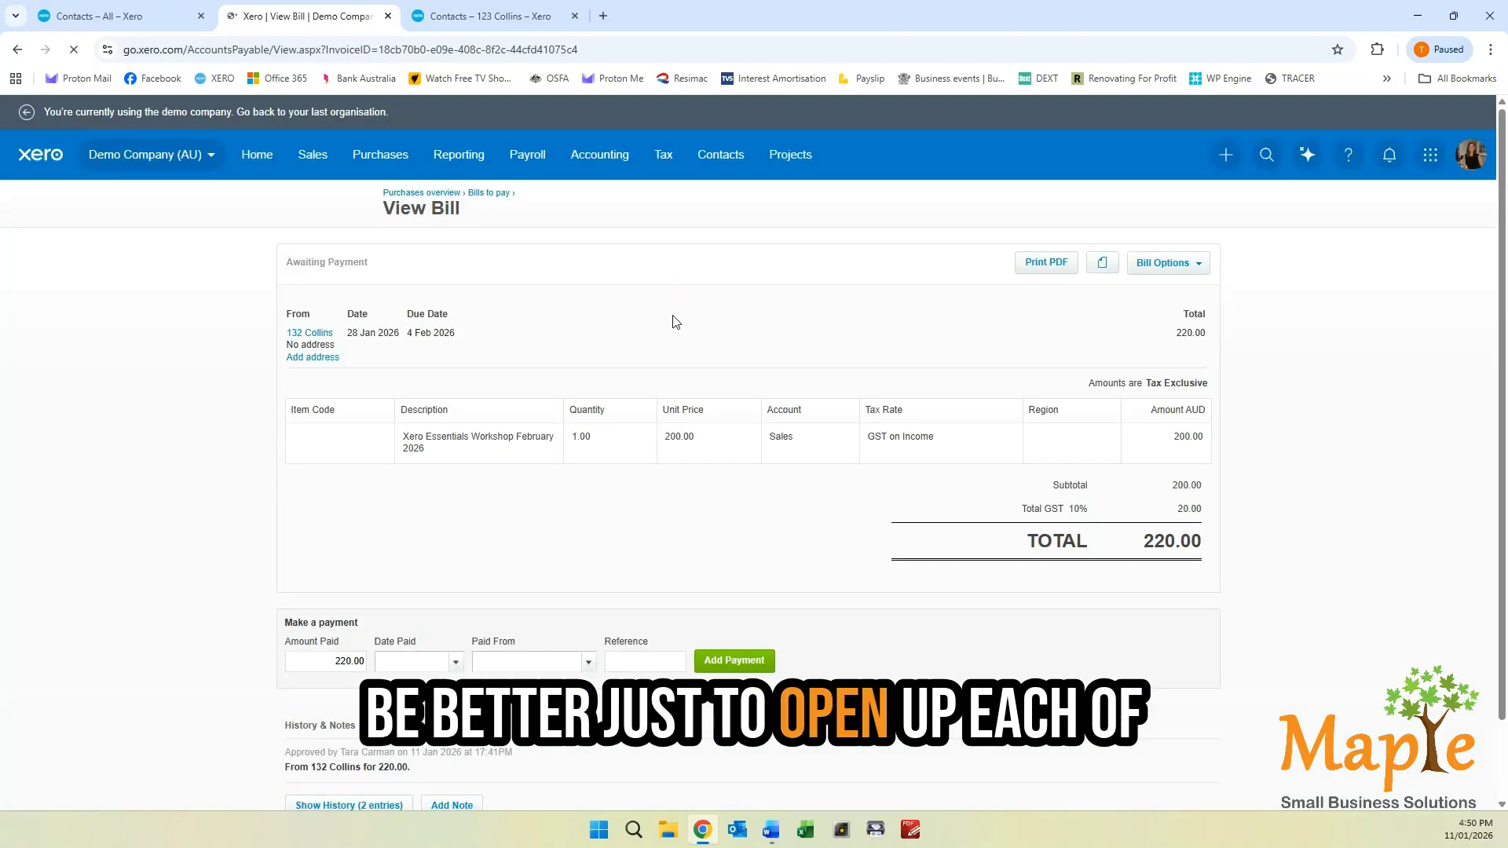
left_click(1169, 265)
left_click(1139, 386)
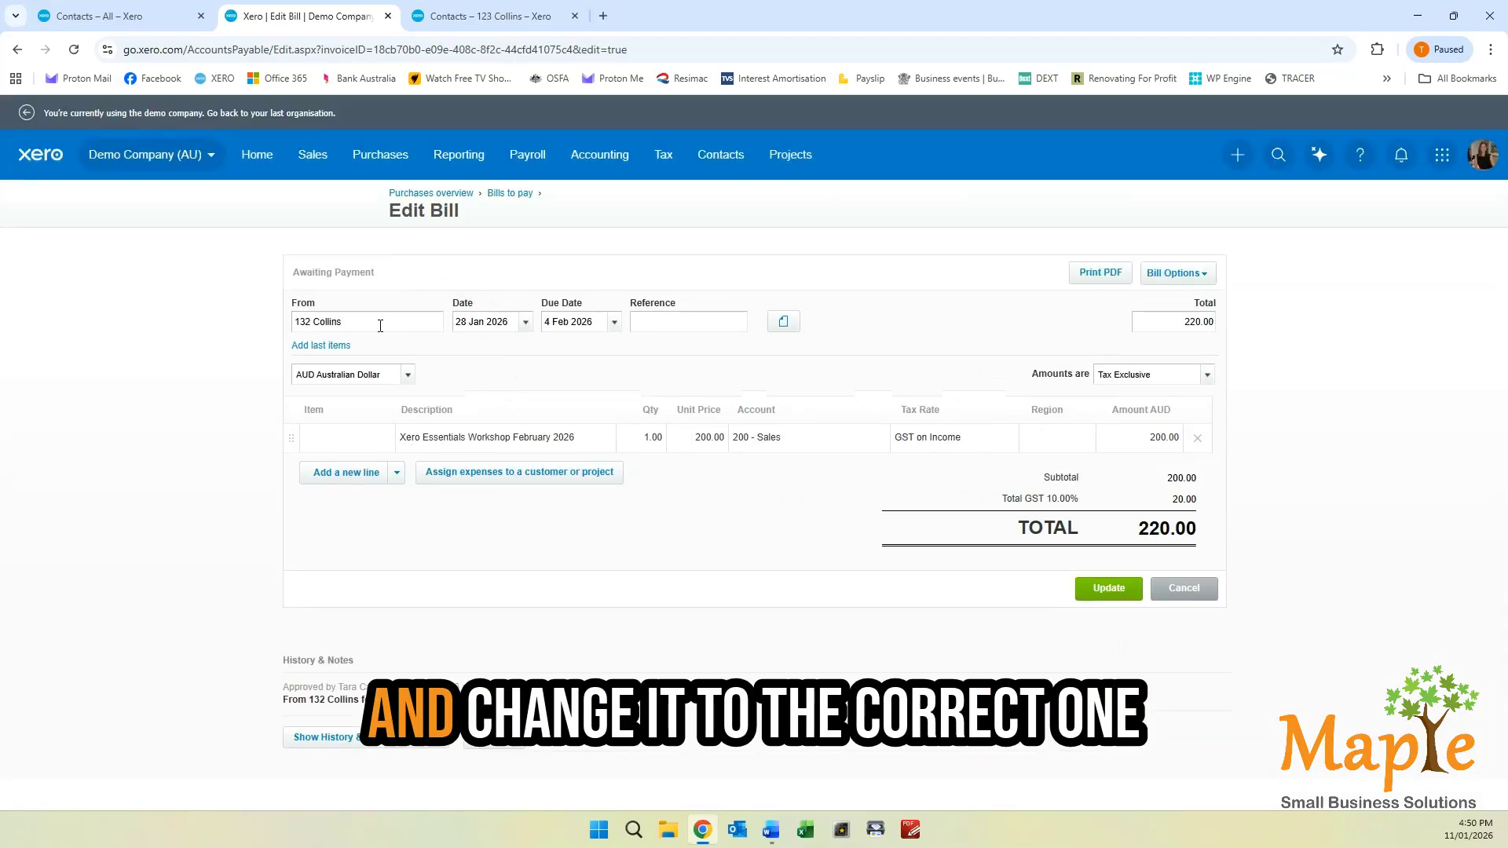
type("123")
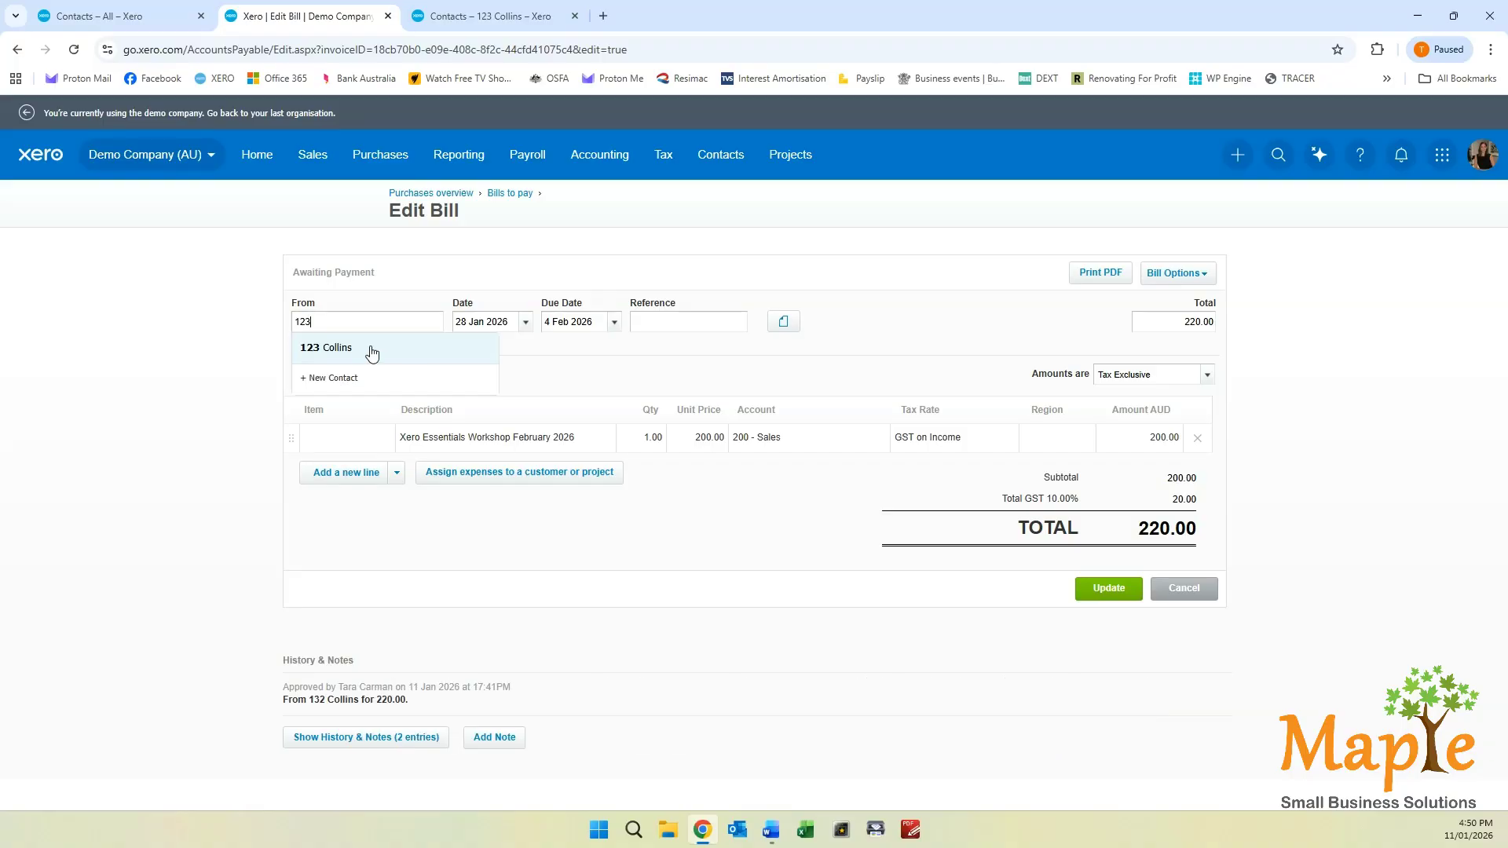
left_click(372, 350)
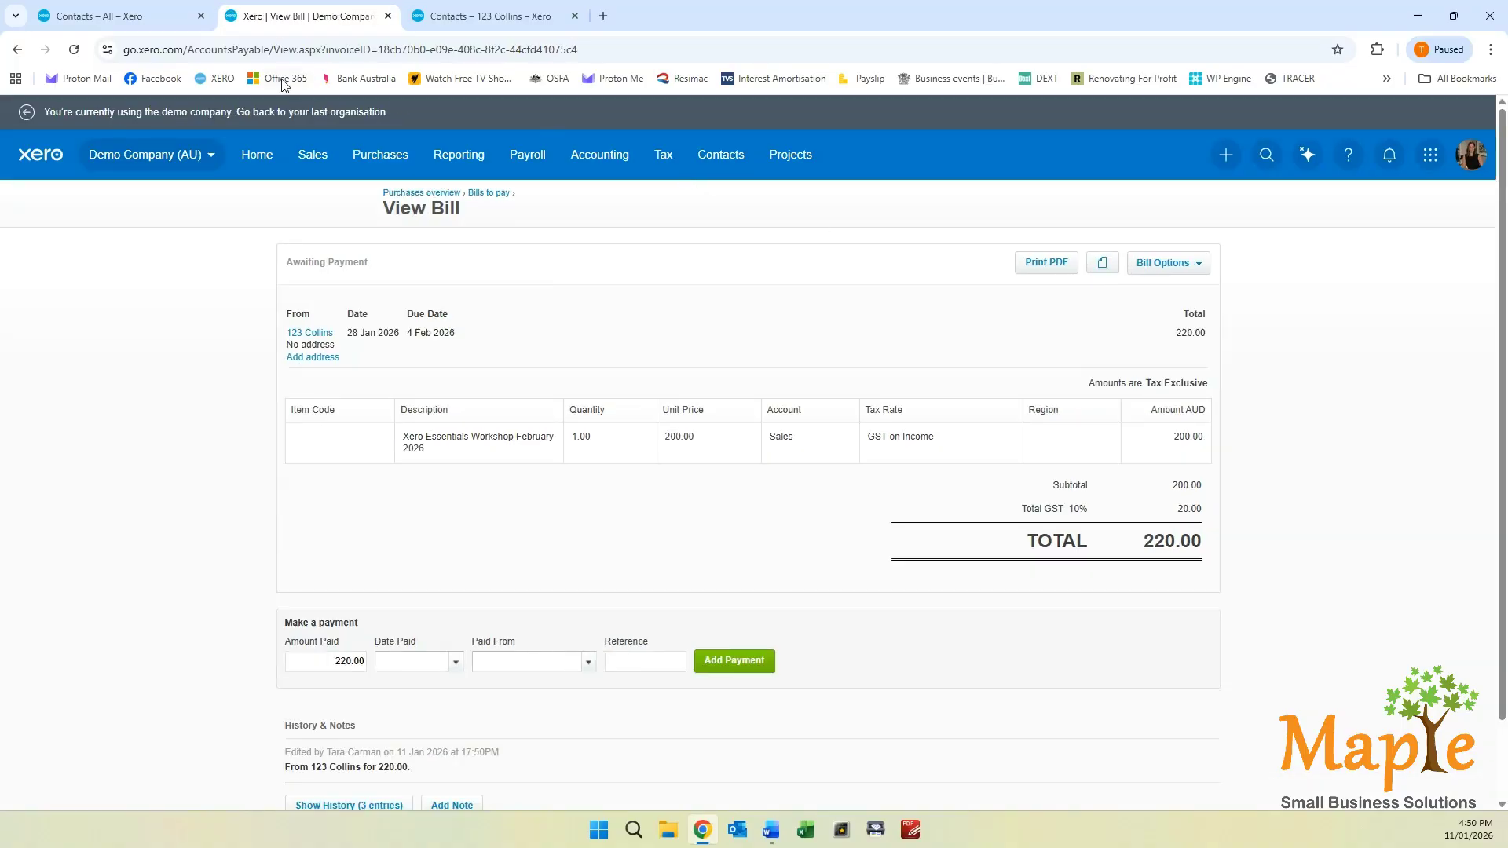
Reopen 132 Collins from the contacts list, close the updated bill's tab, and archive the 132 Collins contact
left_click(144, 24)
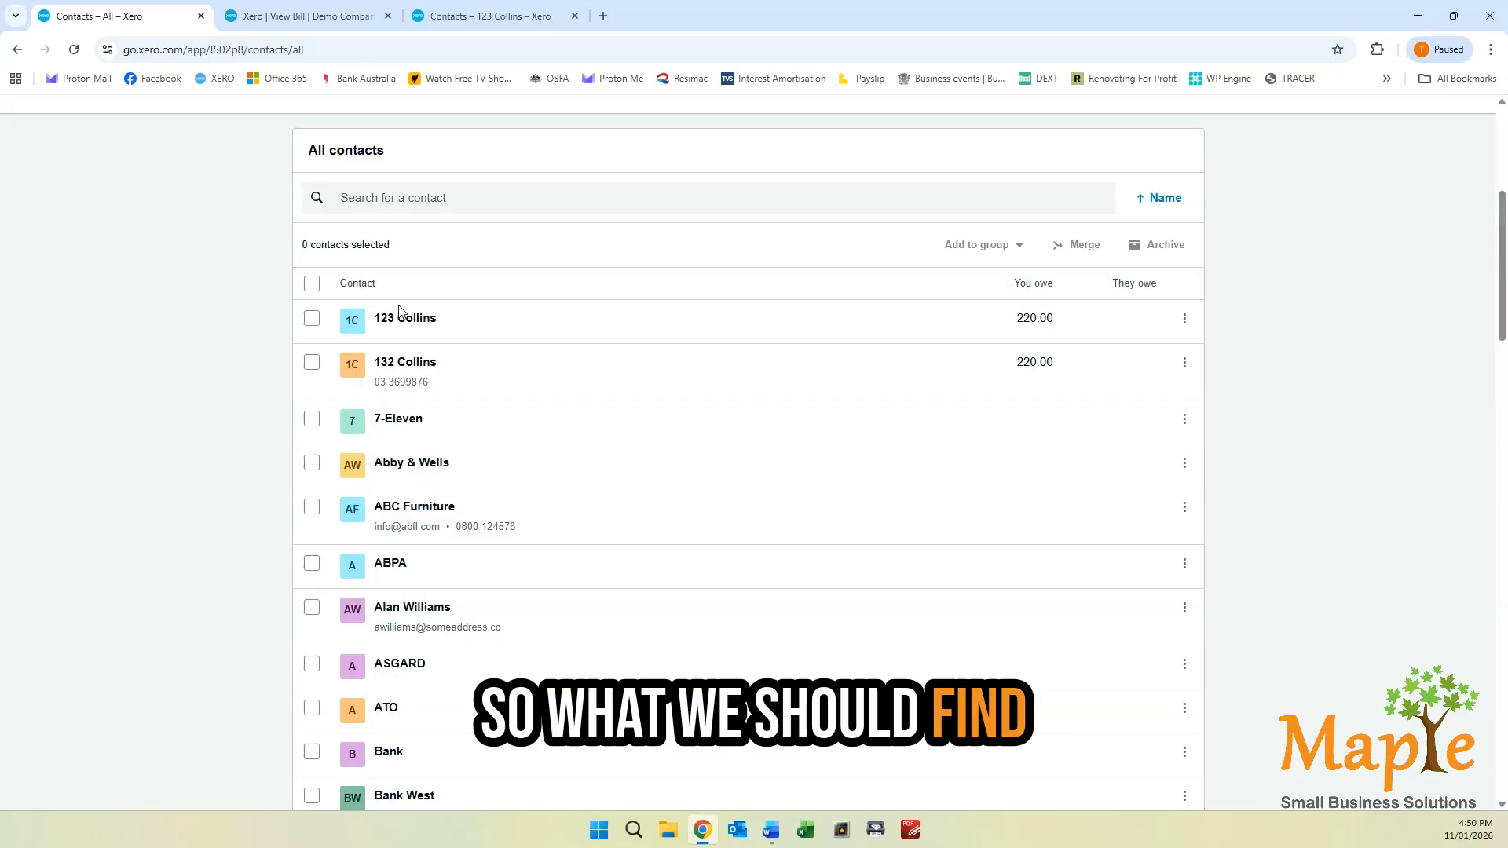
left_click(401, 366)
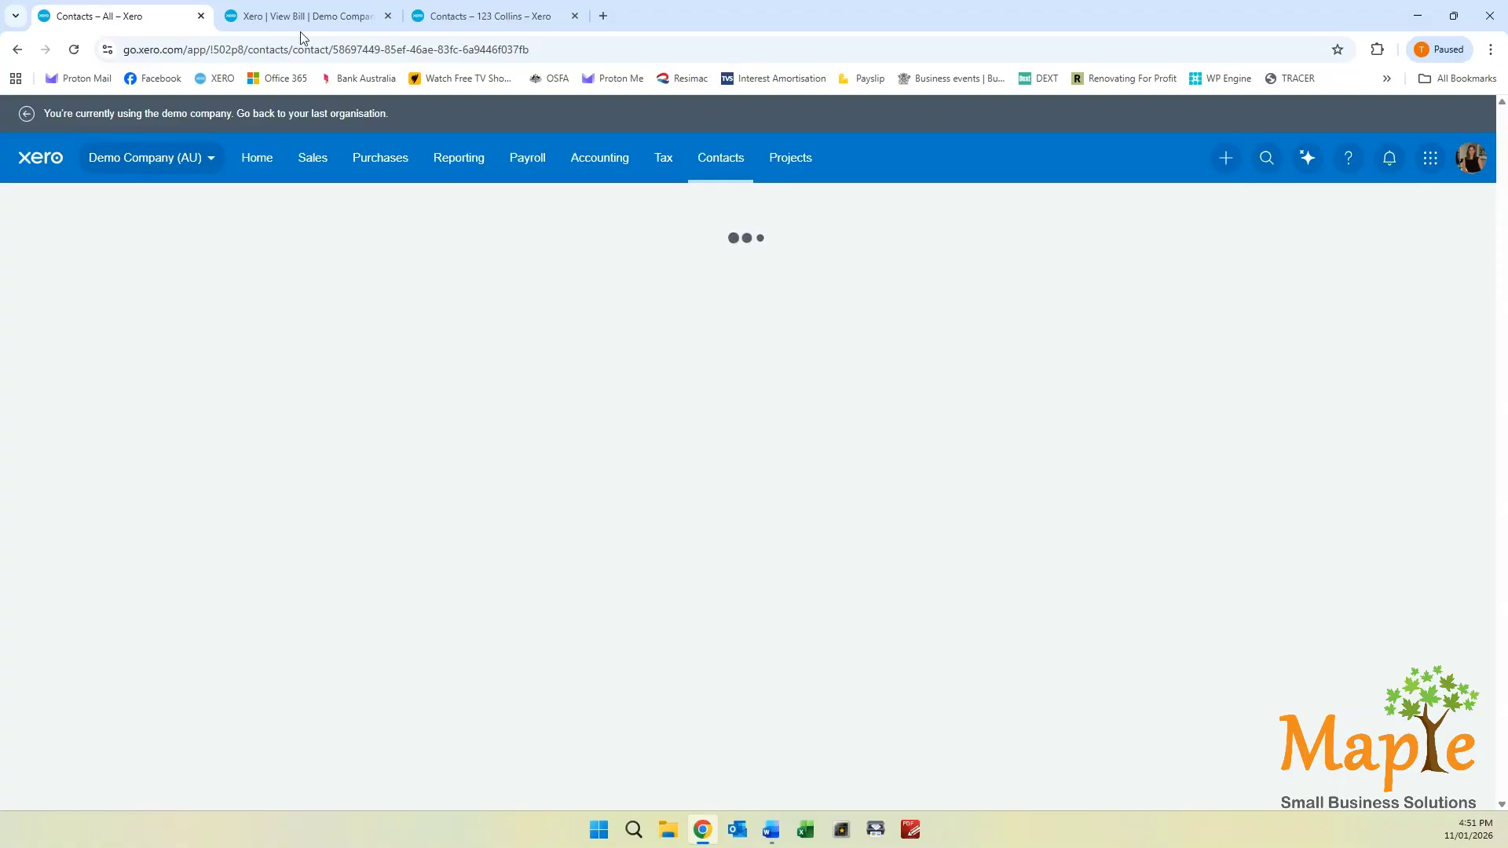
left_click(353, 16)
left_click(388, 15)
left_click(150, 17)
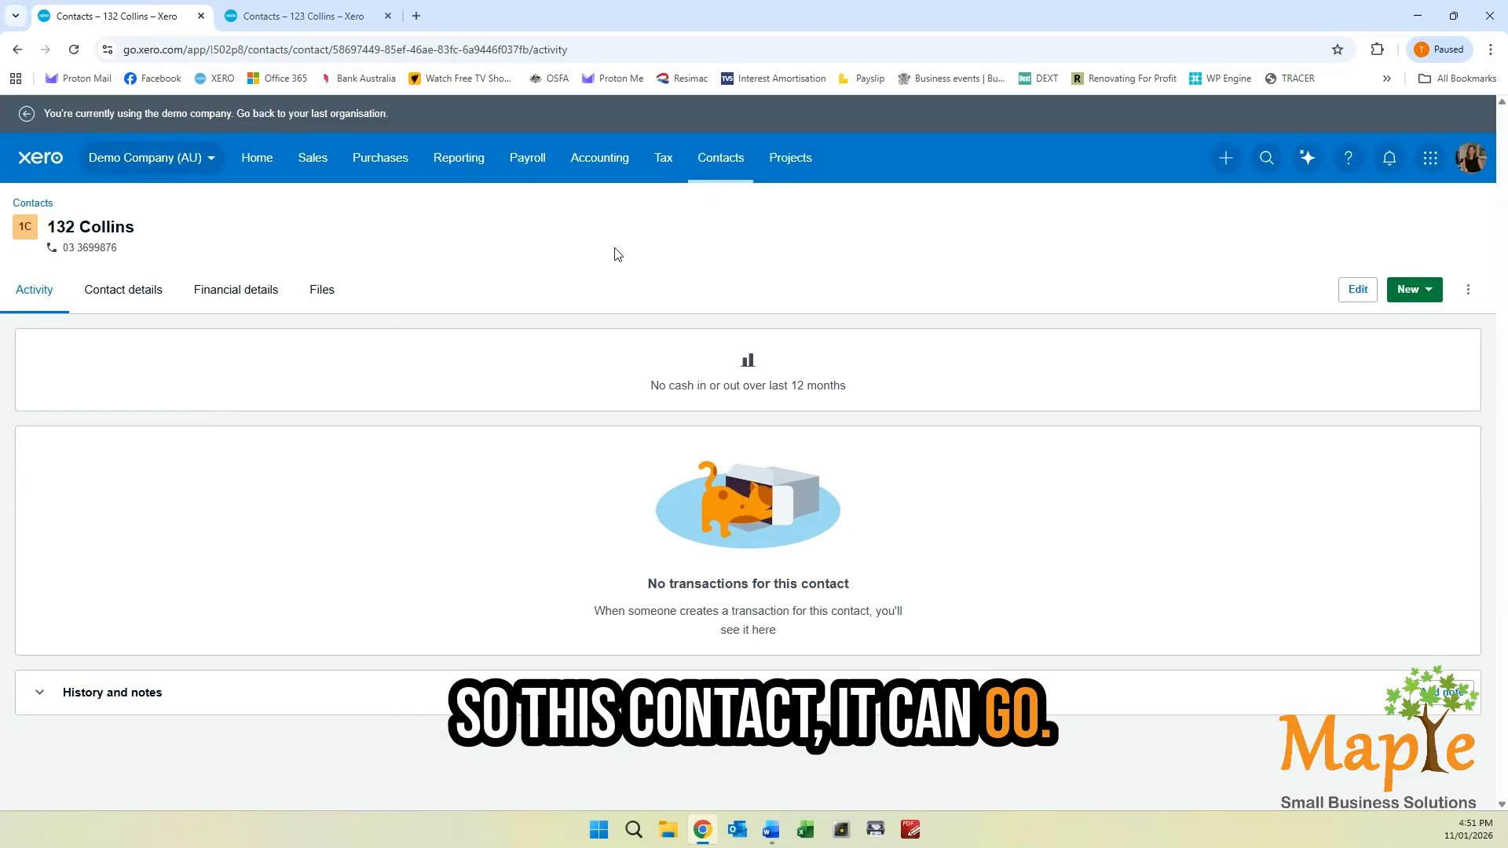
left_click(1467, 290)
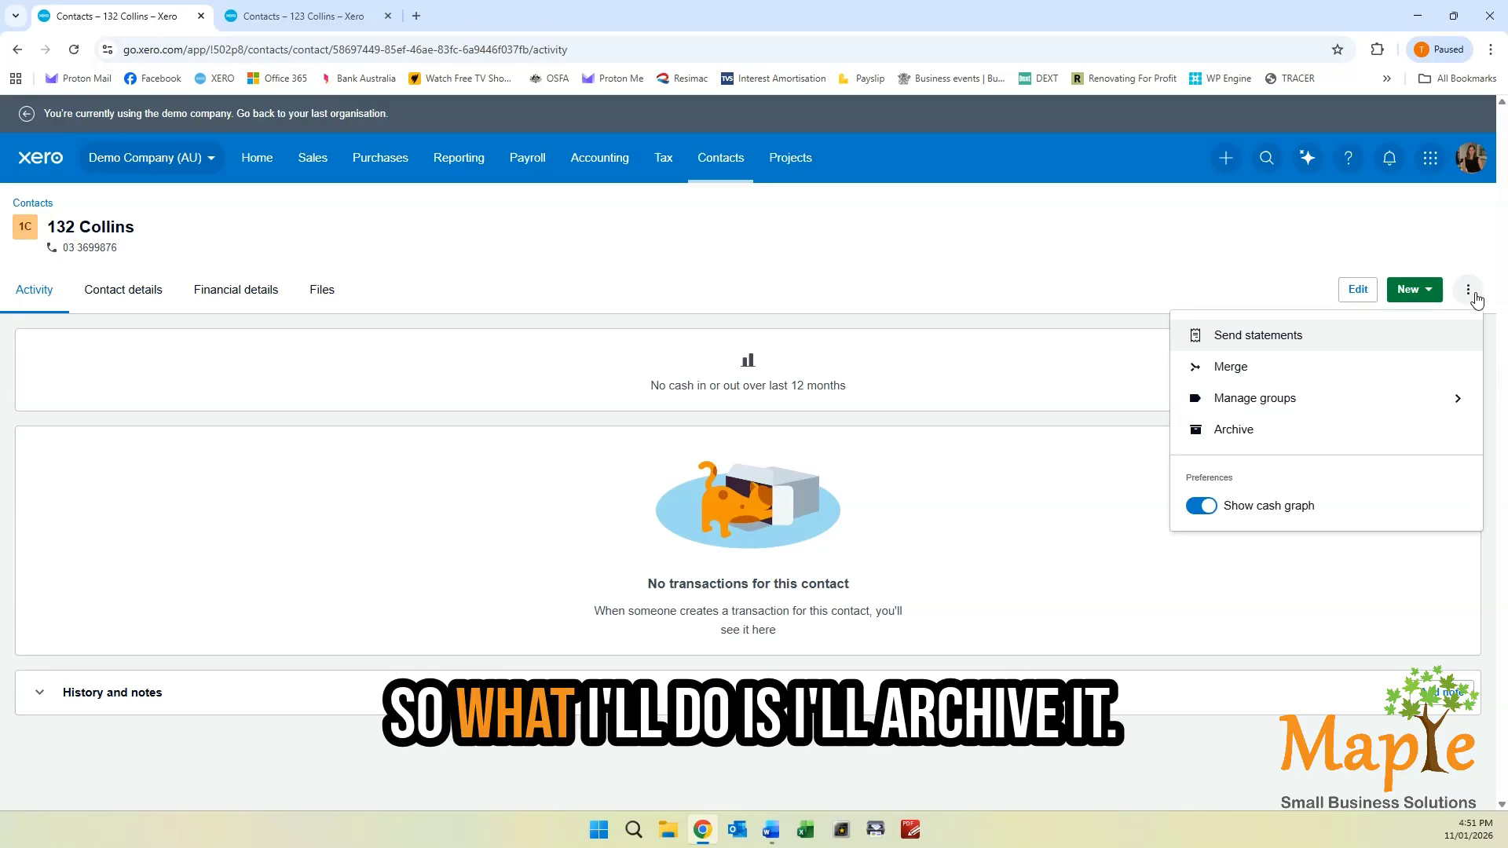
left_click(1247, 432)
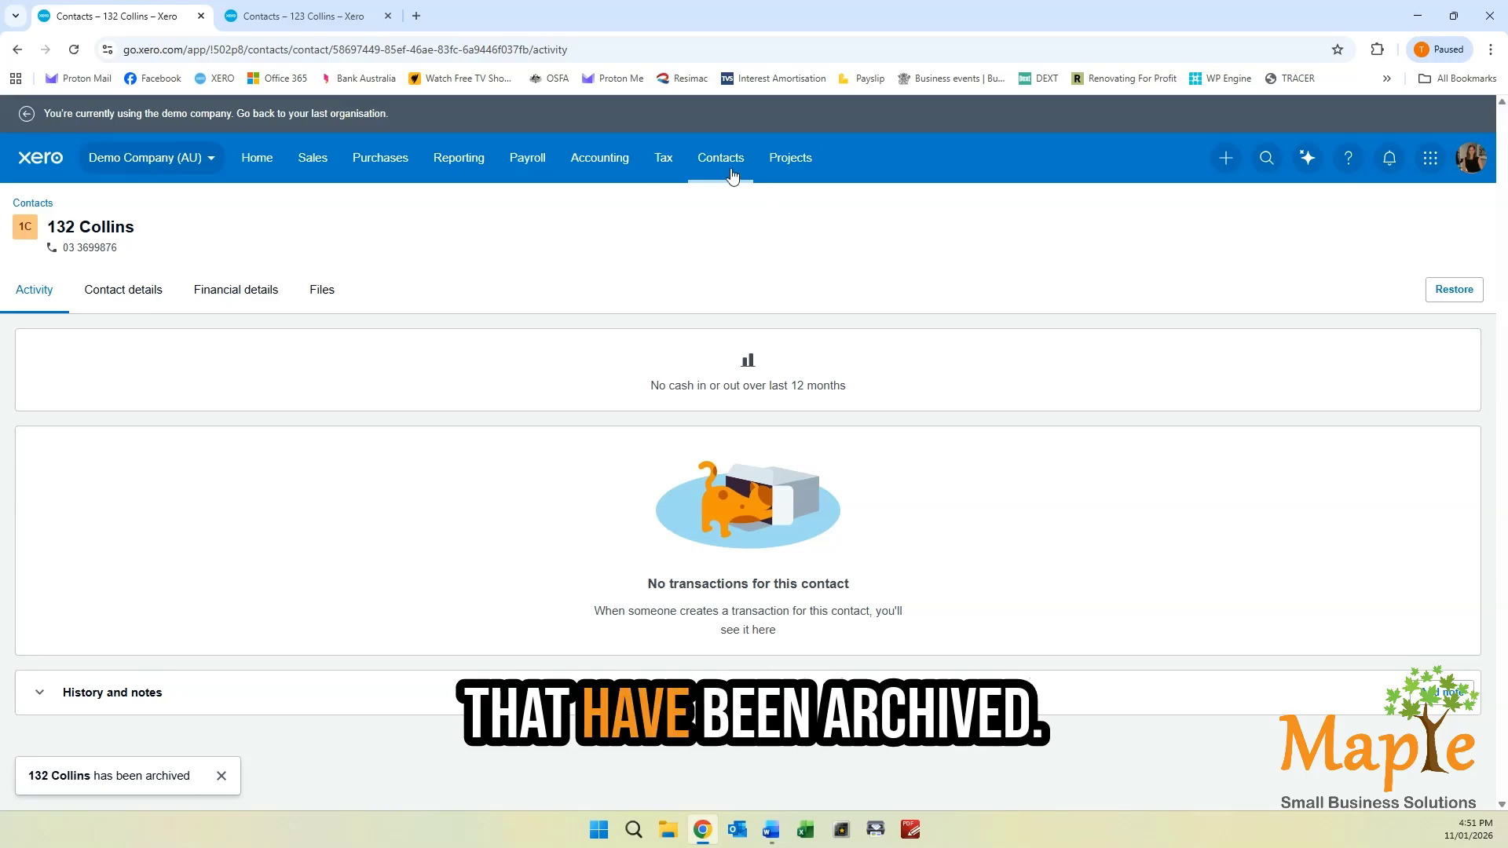
Return to the full contacts list in both browser tabs and look through it for 123 Collins and other possible duplicates
left_click(720, 157)
left_click(735, 214)
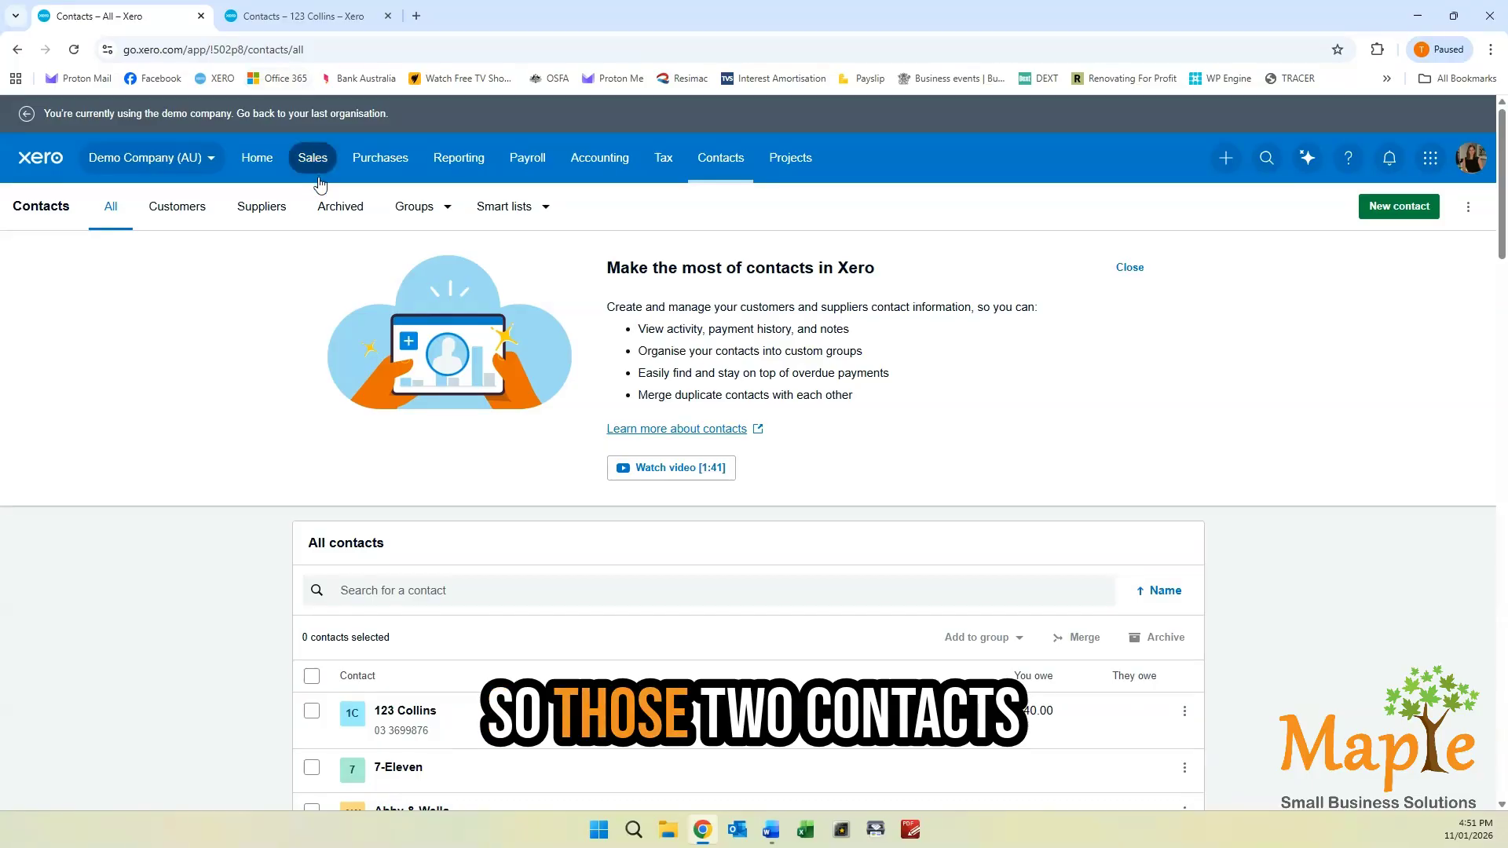
left_click(290, 18)
left_click(719, 160)
left_click(736, 213)
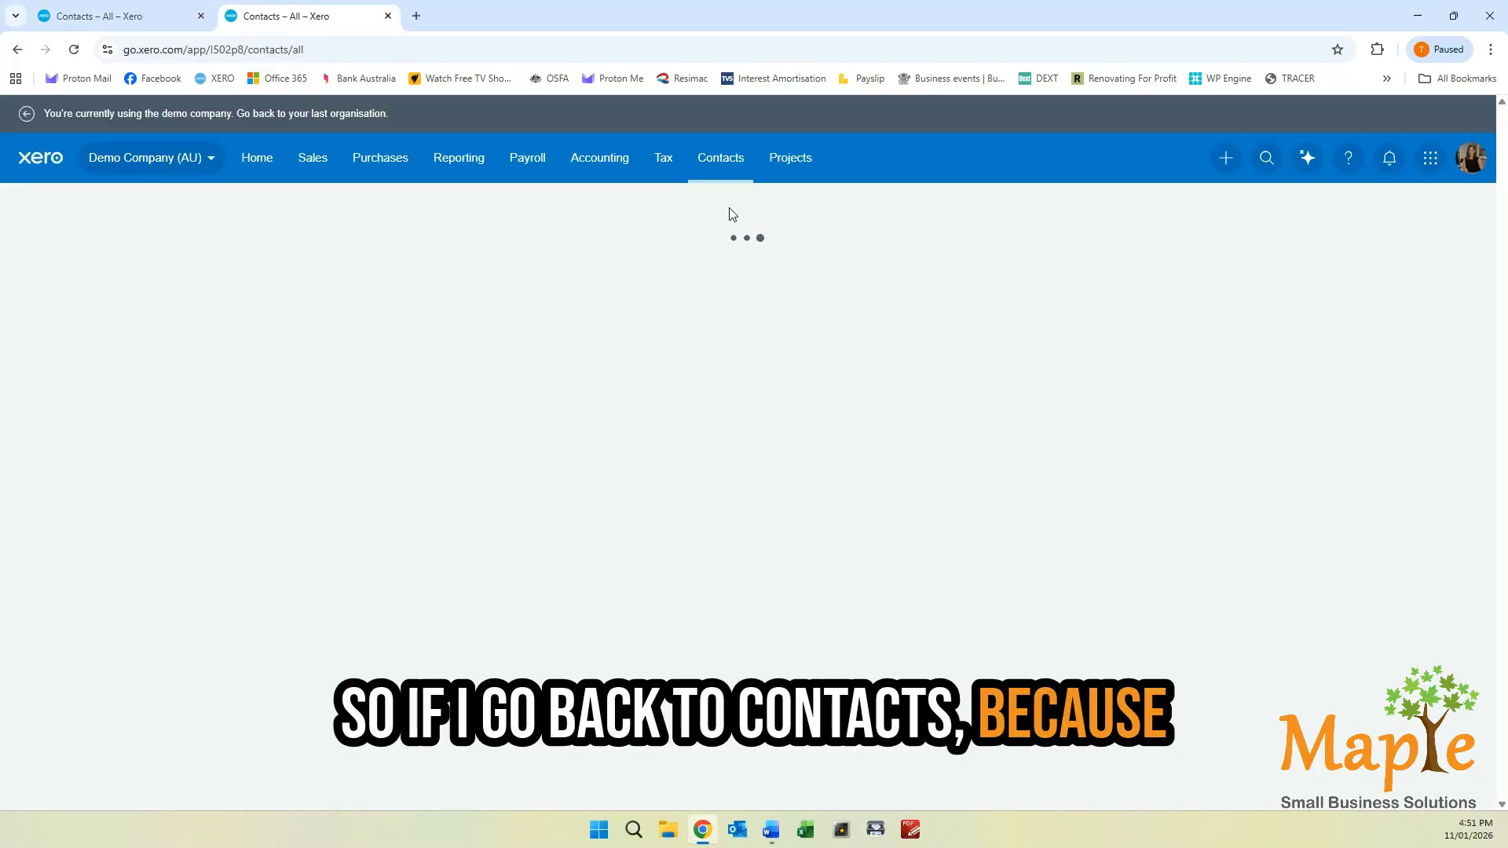
scroll(491, 351, "down", 3)
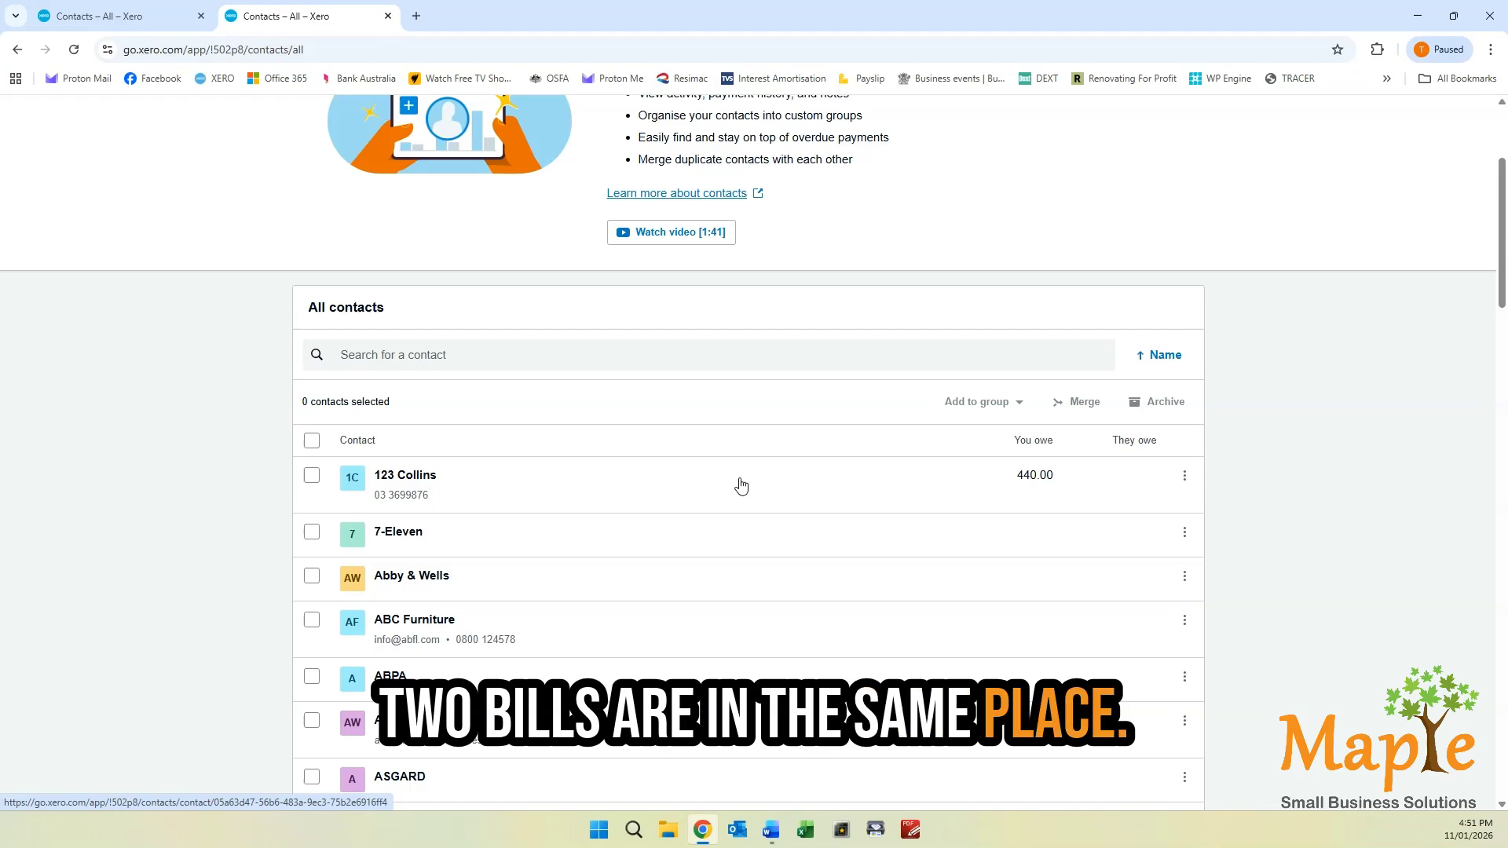
scroll(740, 485, "down", 5)
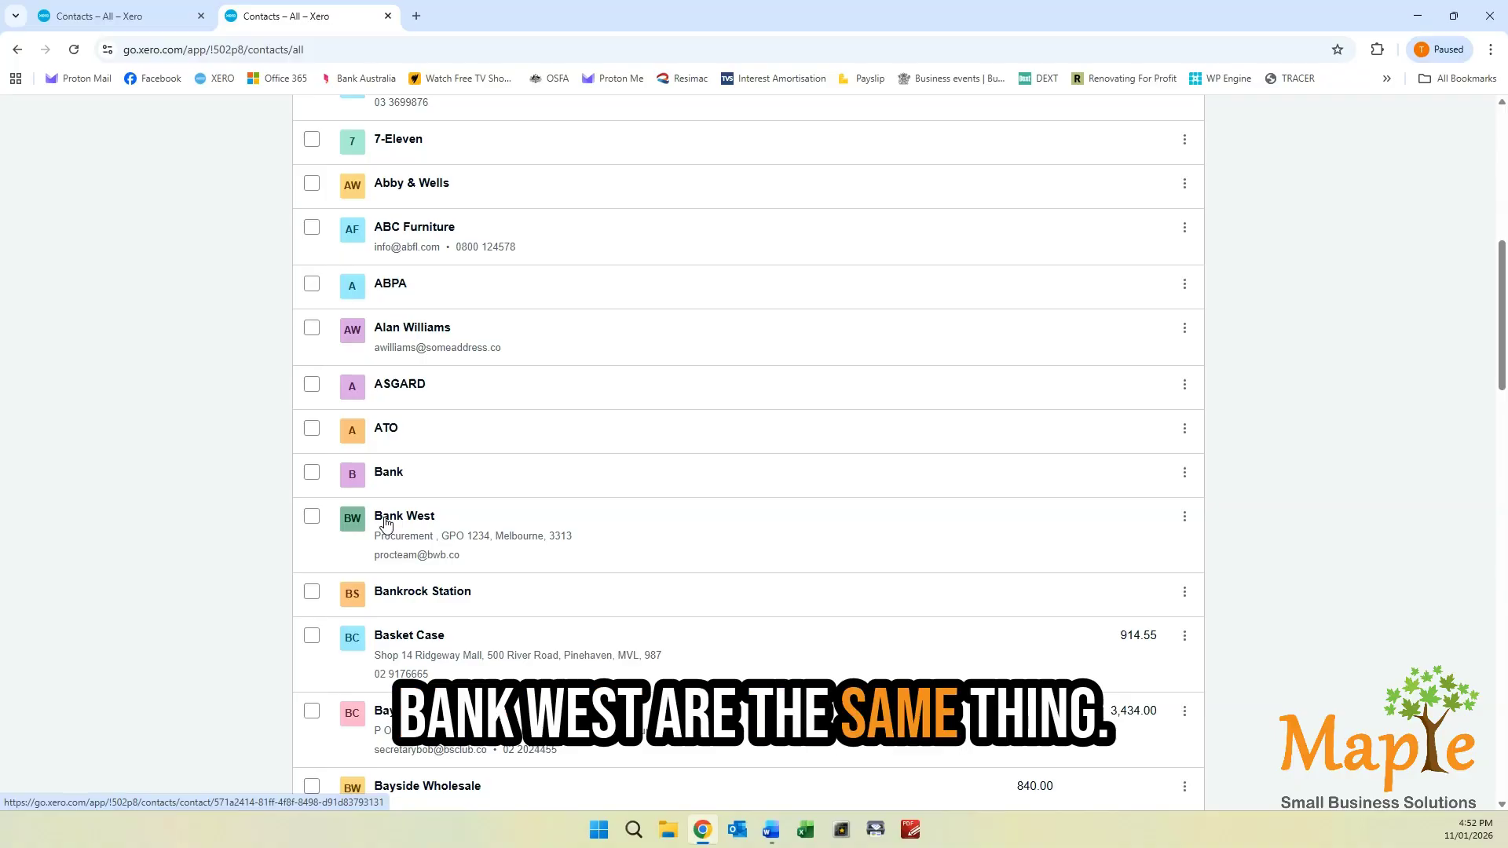
Close the spare contacts tab, open the Bank and Bank West contacts in separate new tabs, and switch to Bank
left_click(201, 16)
right_click(384, 477)
left_click(463, 493)
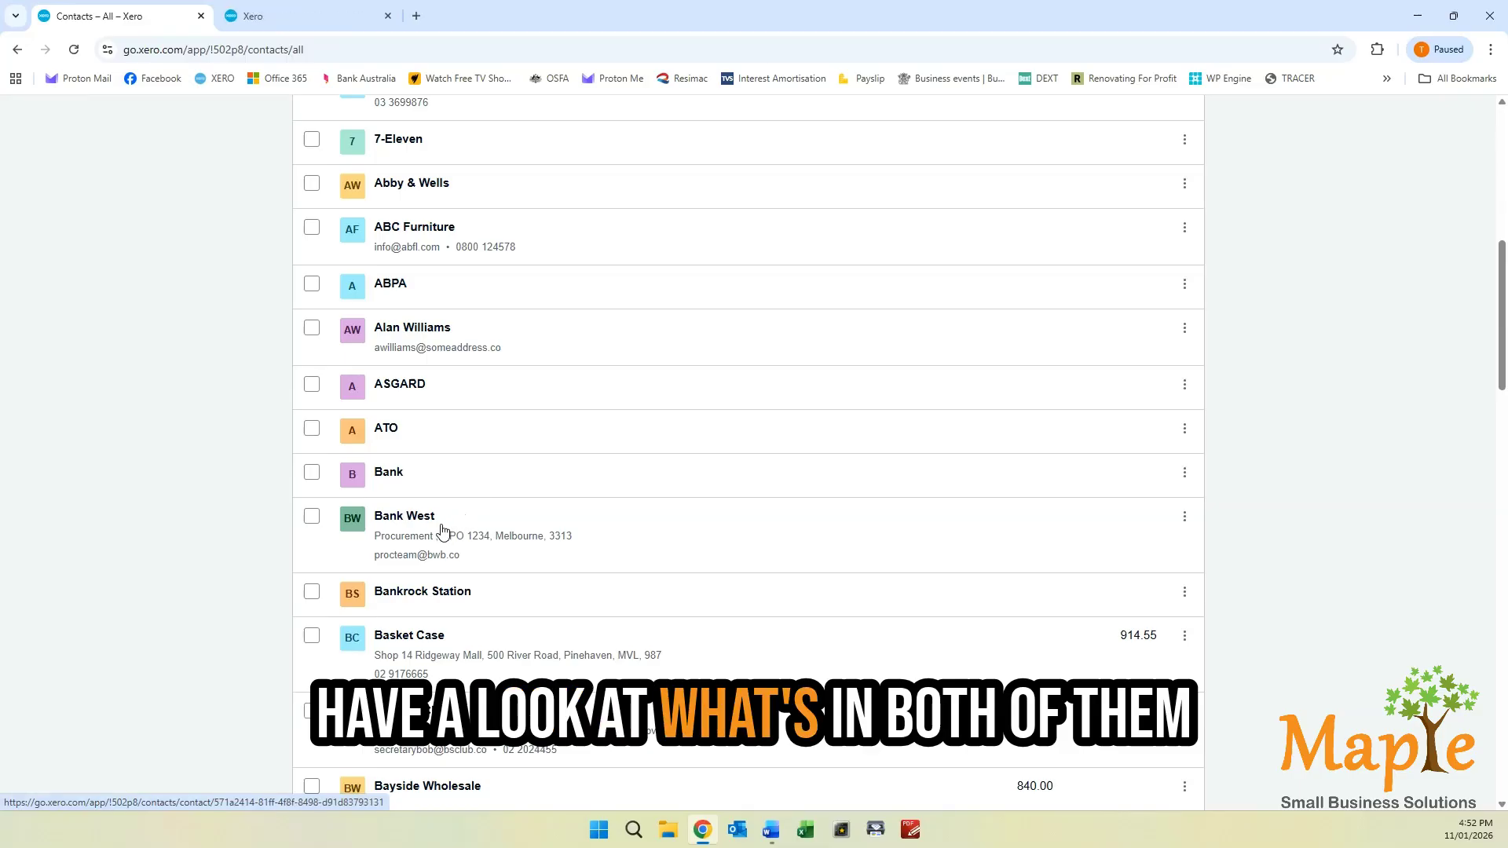
right_click(414, 524)
left_click(497, 539)
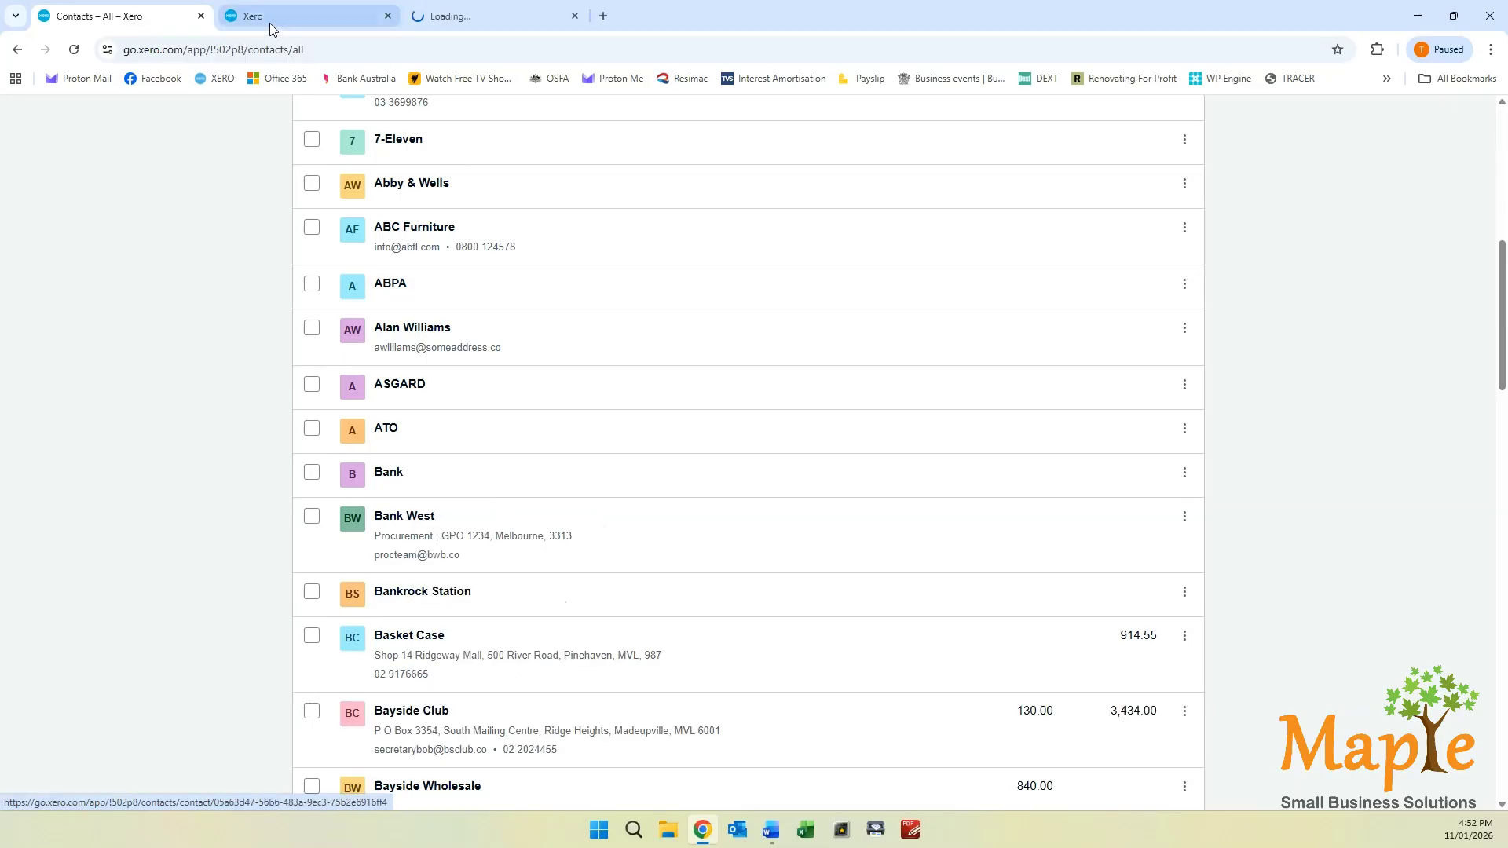
left_click(273, 17)
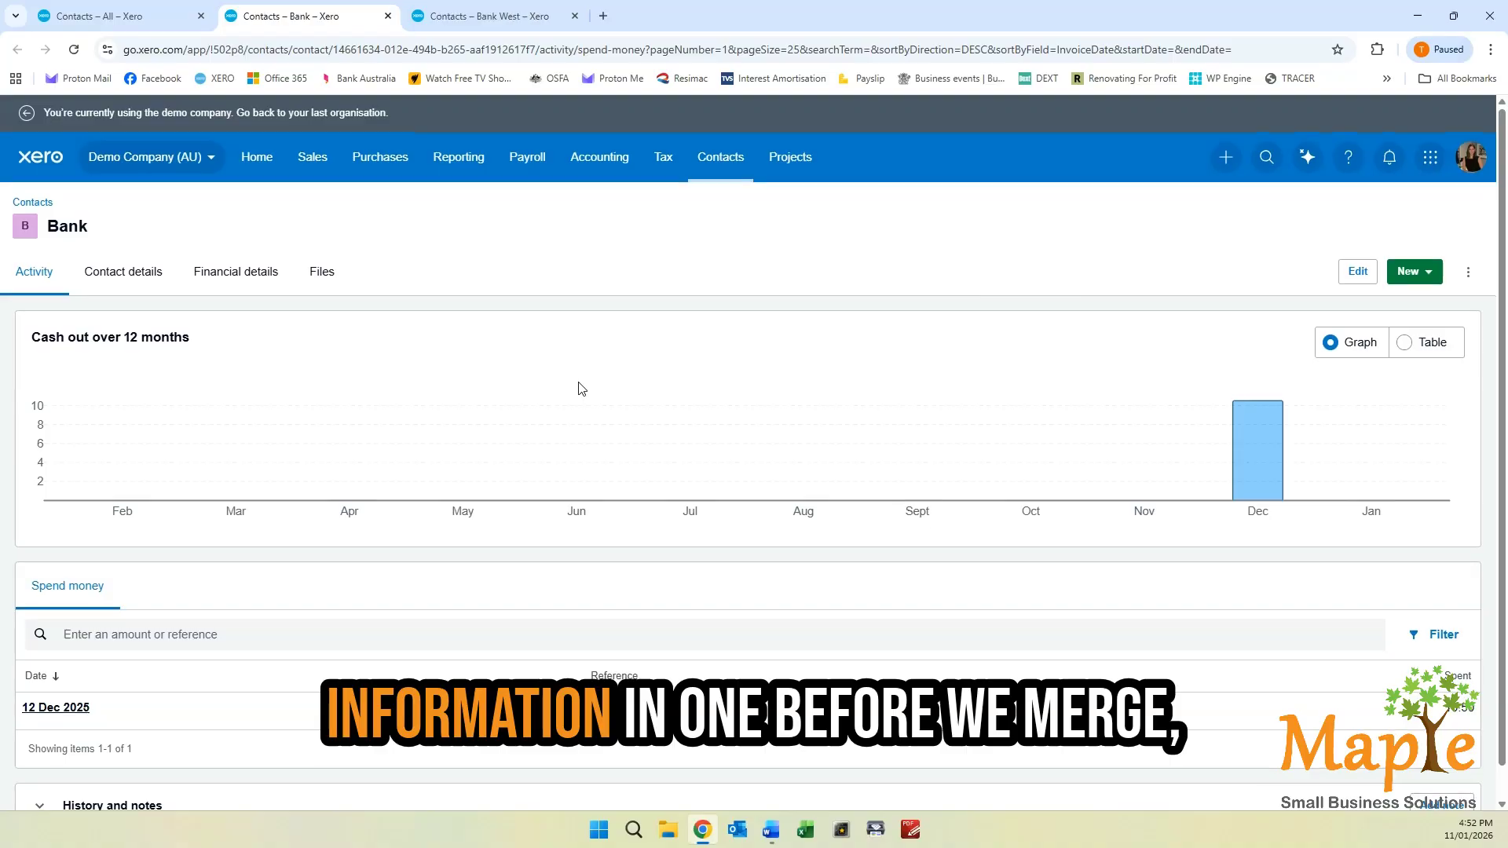
Review the Bank contact's editable fields from contact details to sales defaults, and return to its activity to check its spend money transactions
scroll(581, 388, "down", 1)
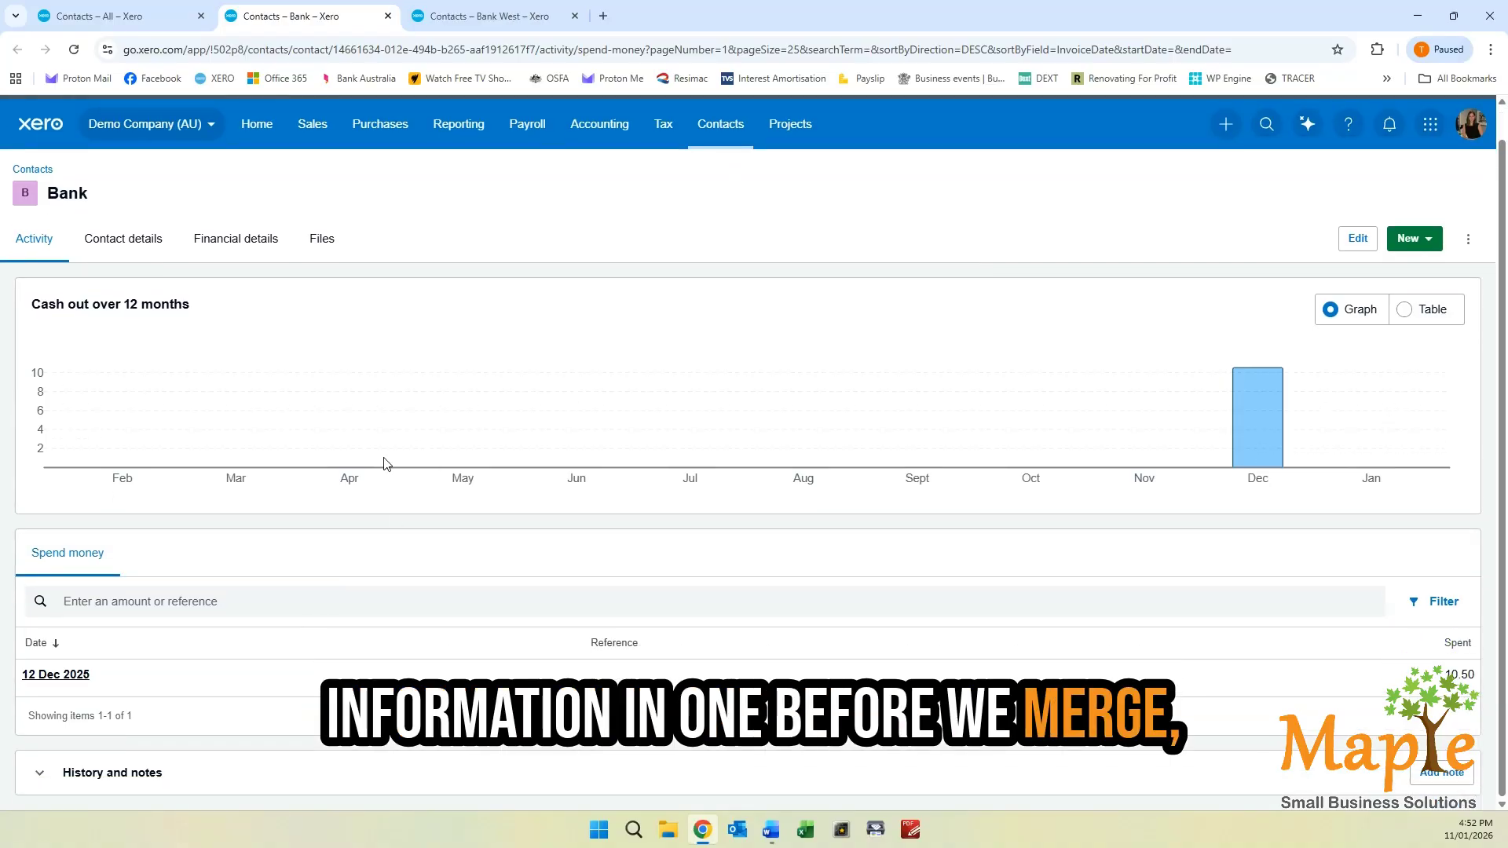
left_click(1357, 238)
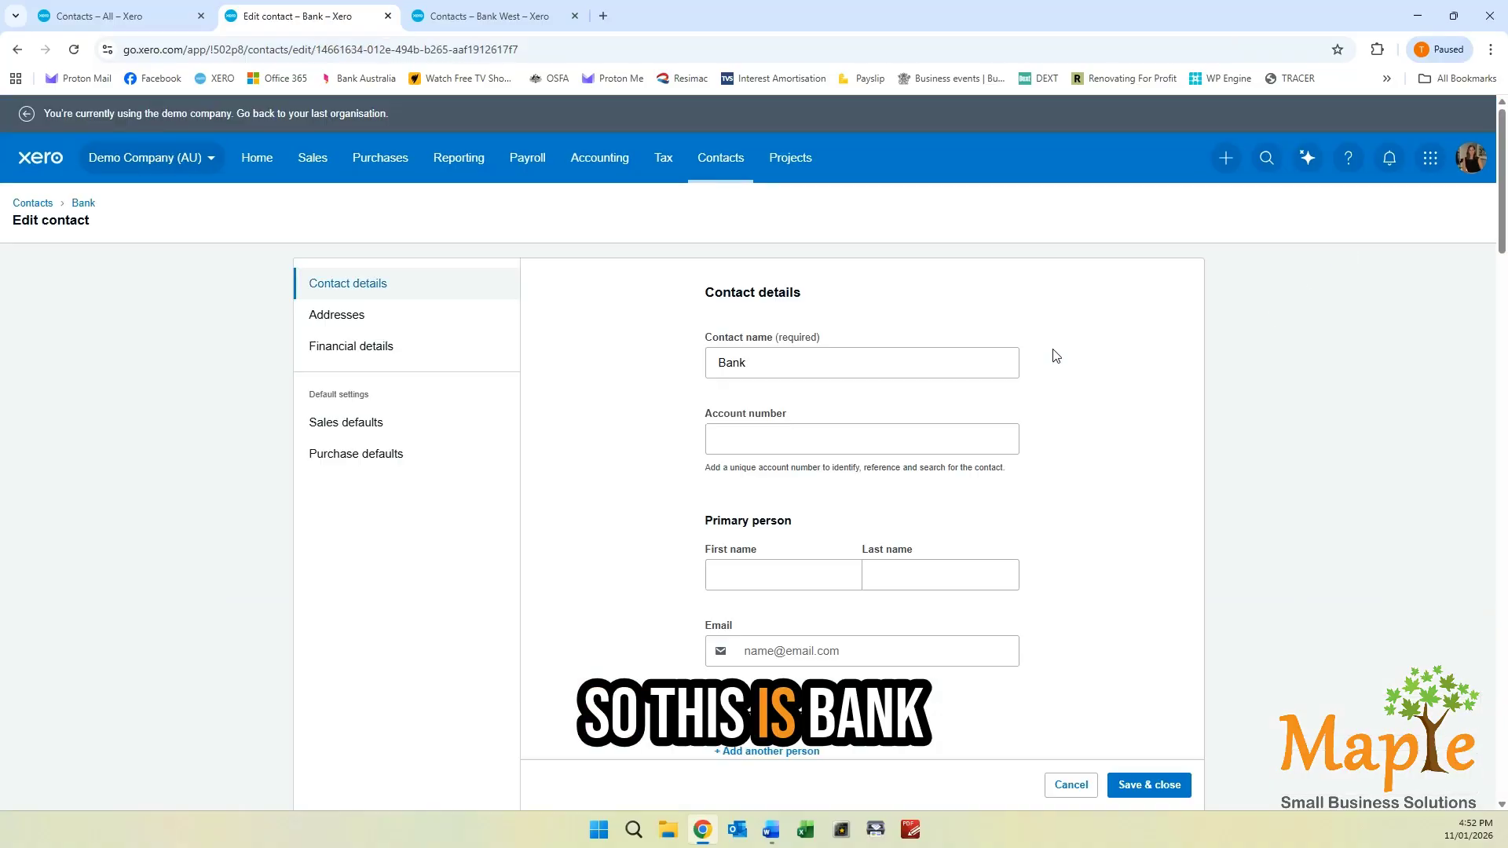
scroll(1055, 355, "down", 10)
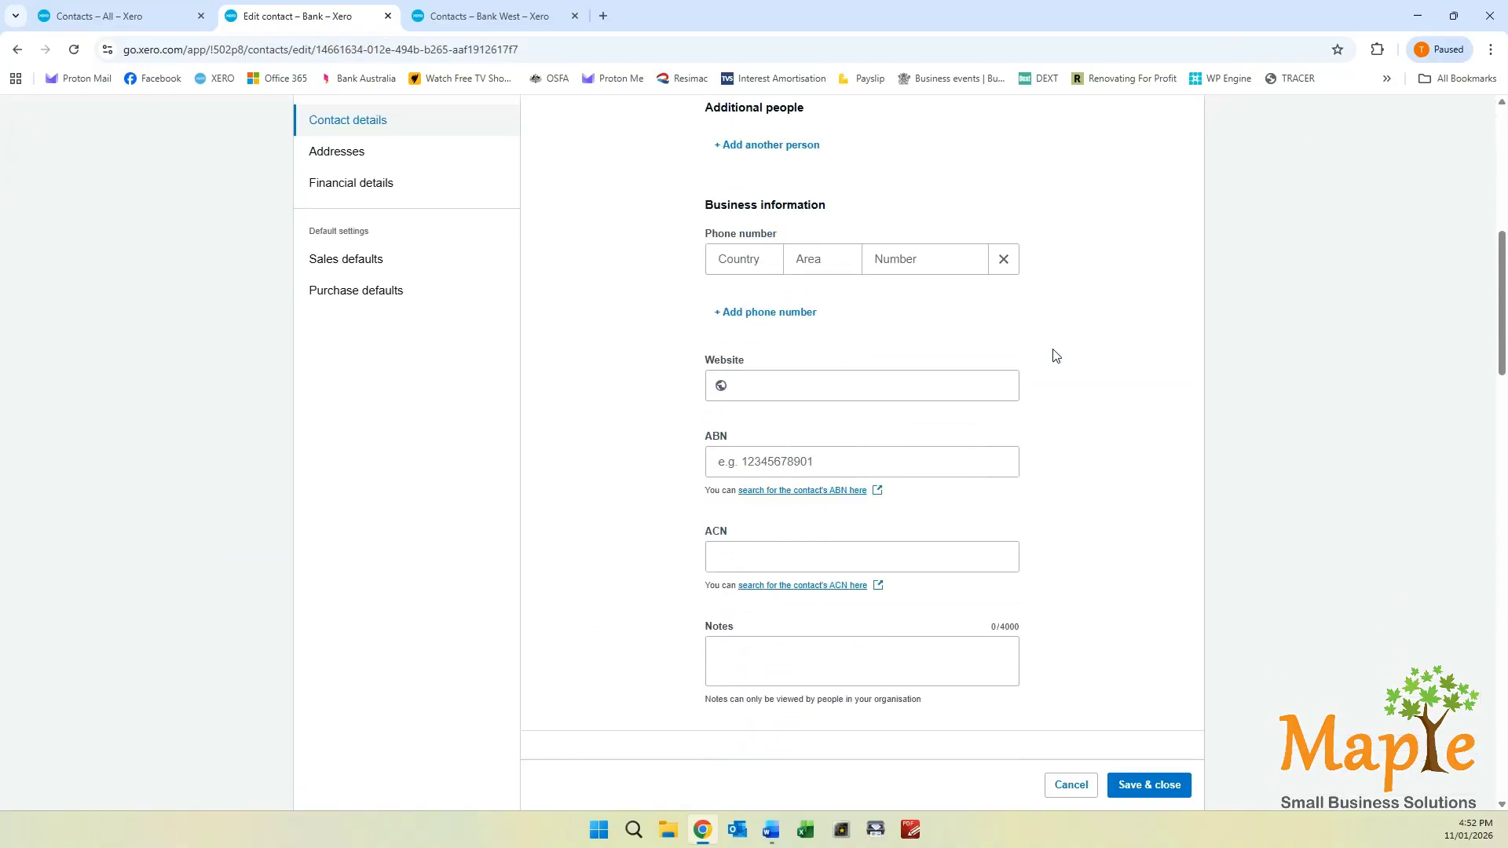
scroll(1055, 356, "down", 15)
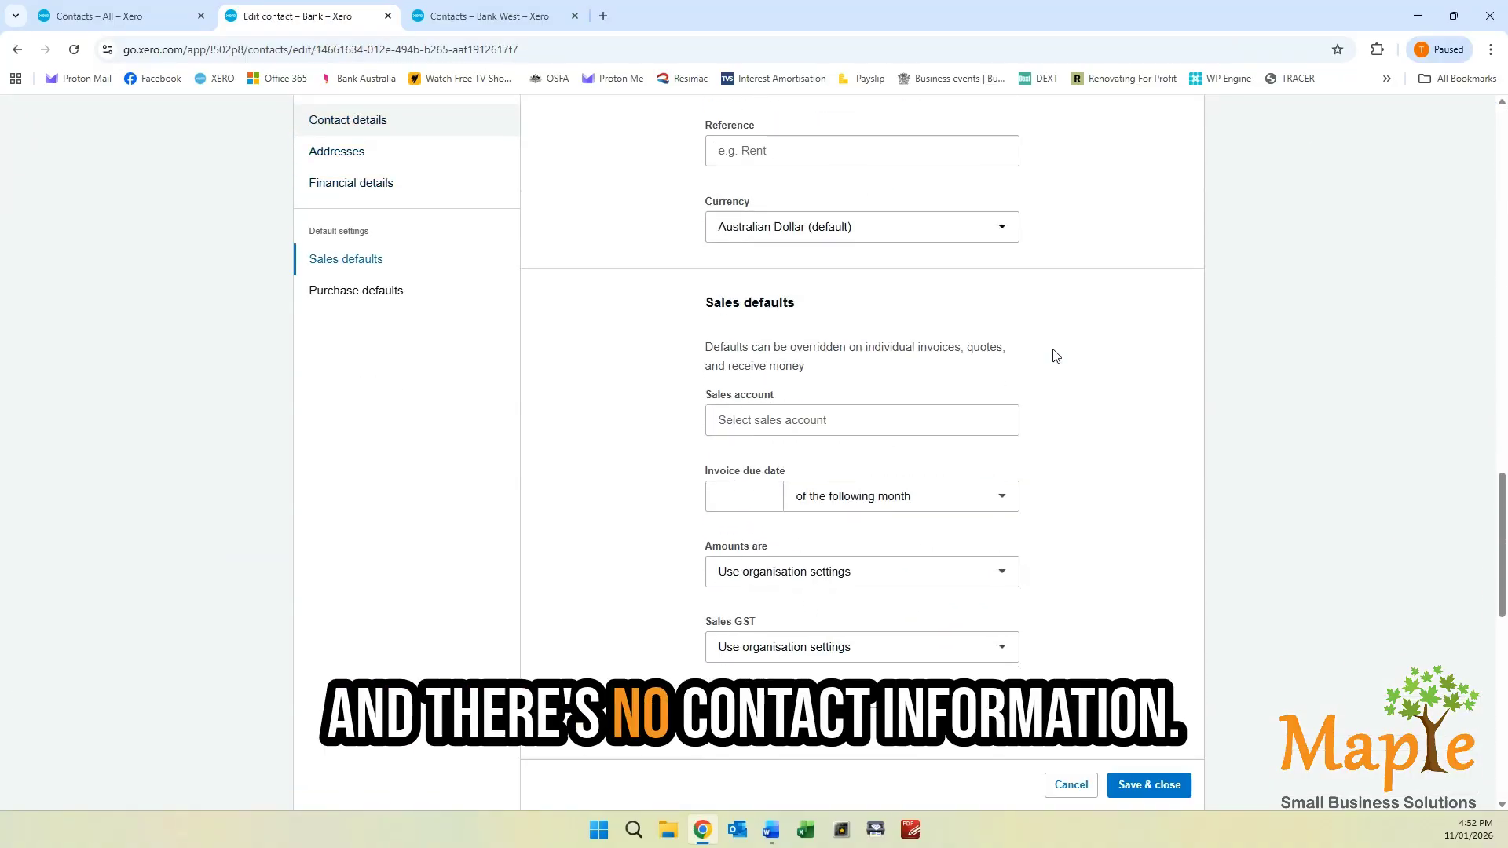
scroll(1055, 355, "up", 15)
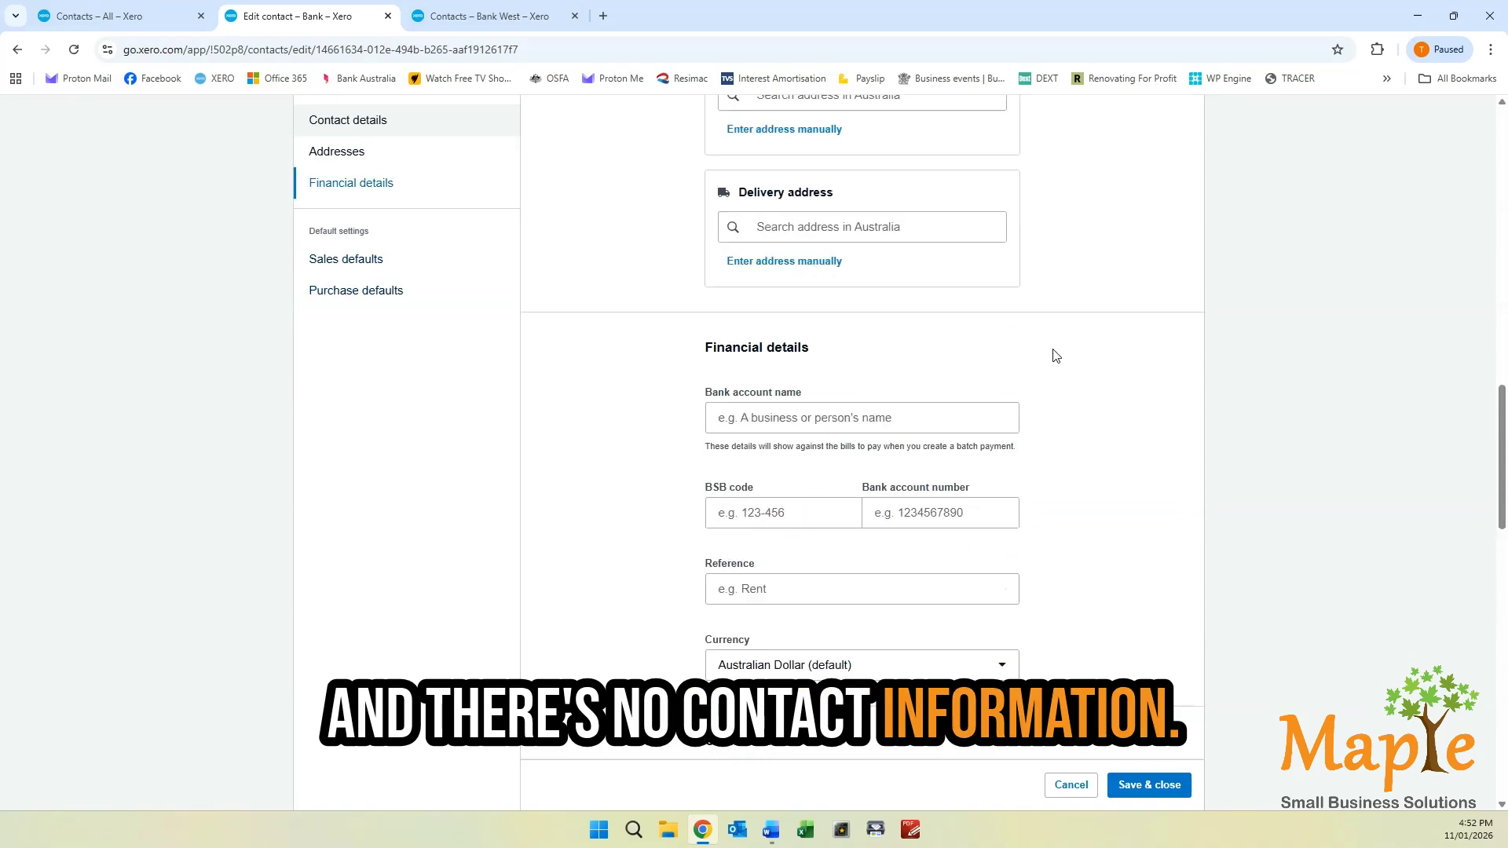
scroll(1055, 356, "up", 10)
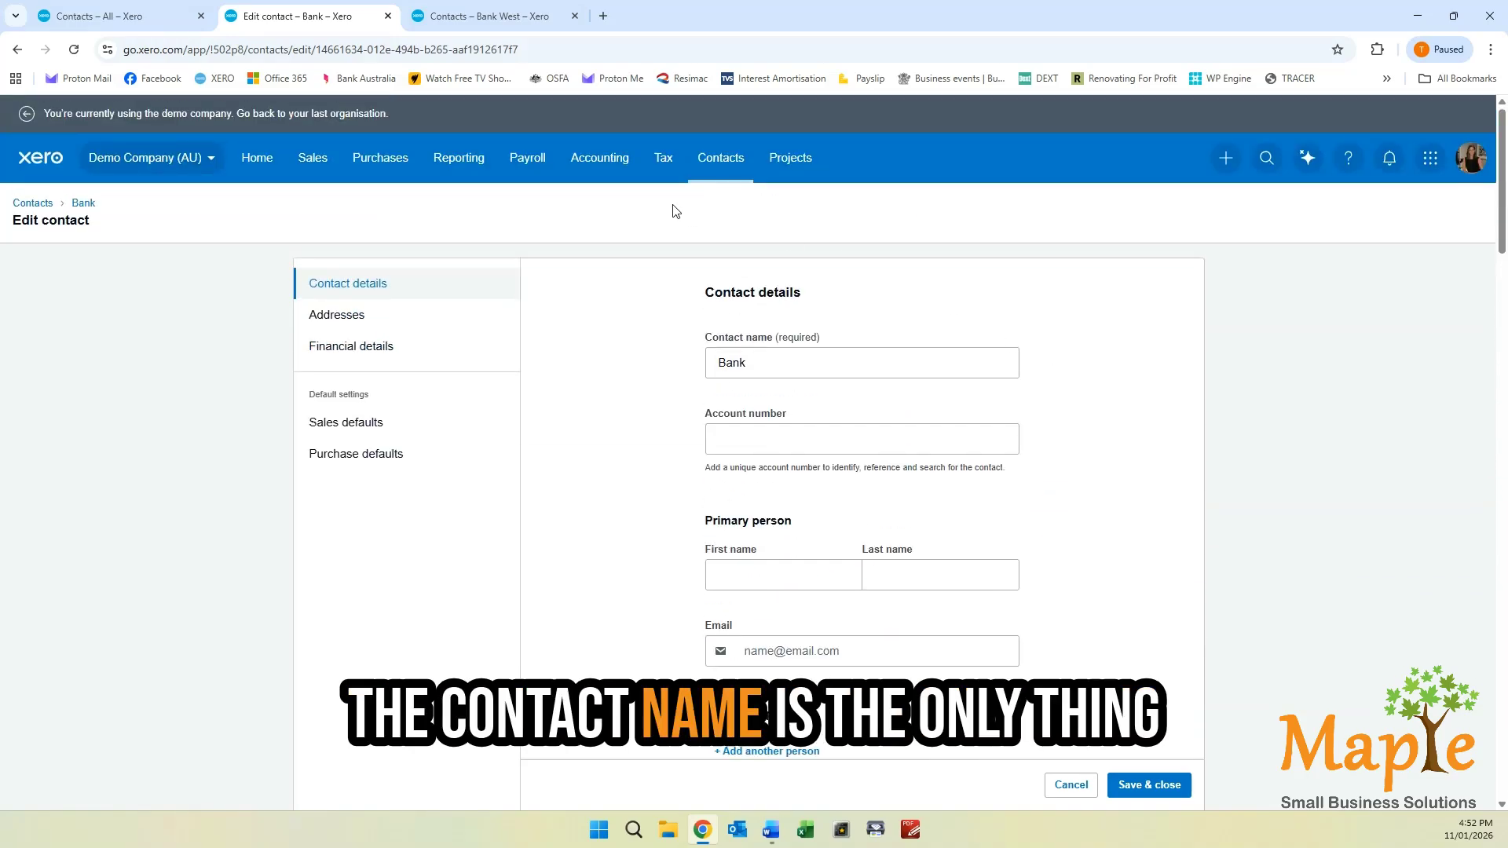
left_click(83, 203)
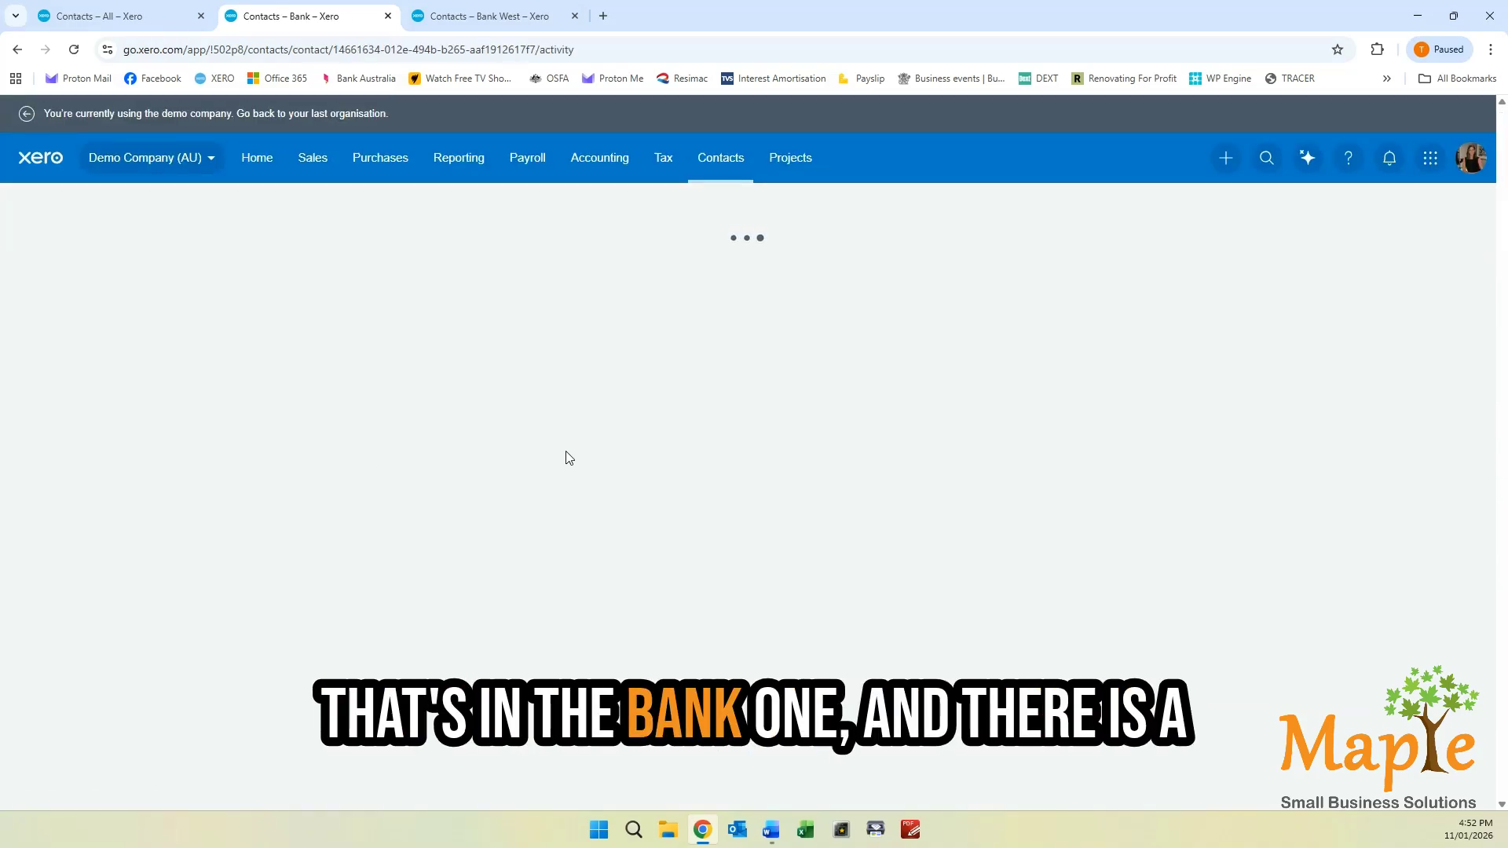
scroll(552, 469, "down", 2)
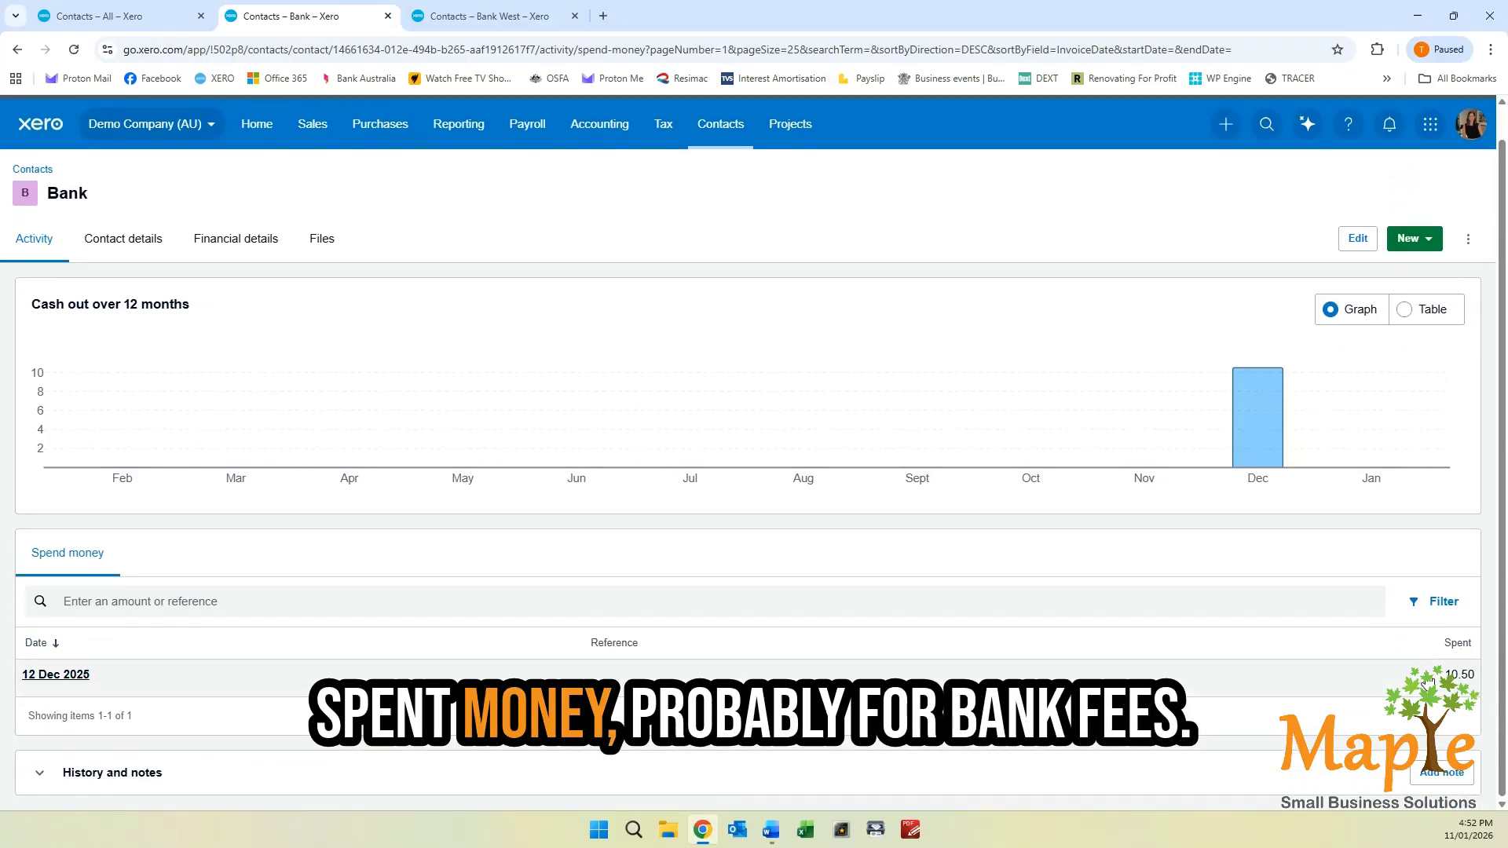
Switch to the Bank West contact and review its cash activity and invoices
left_click(466, 8)
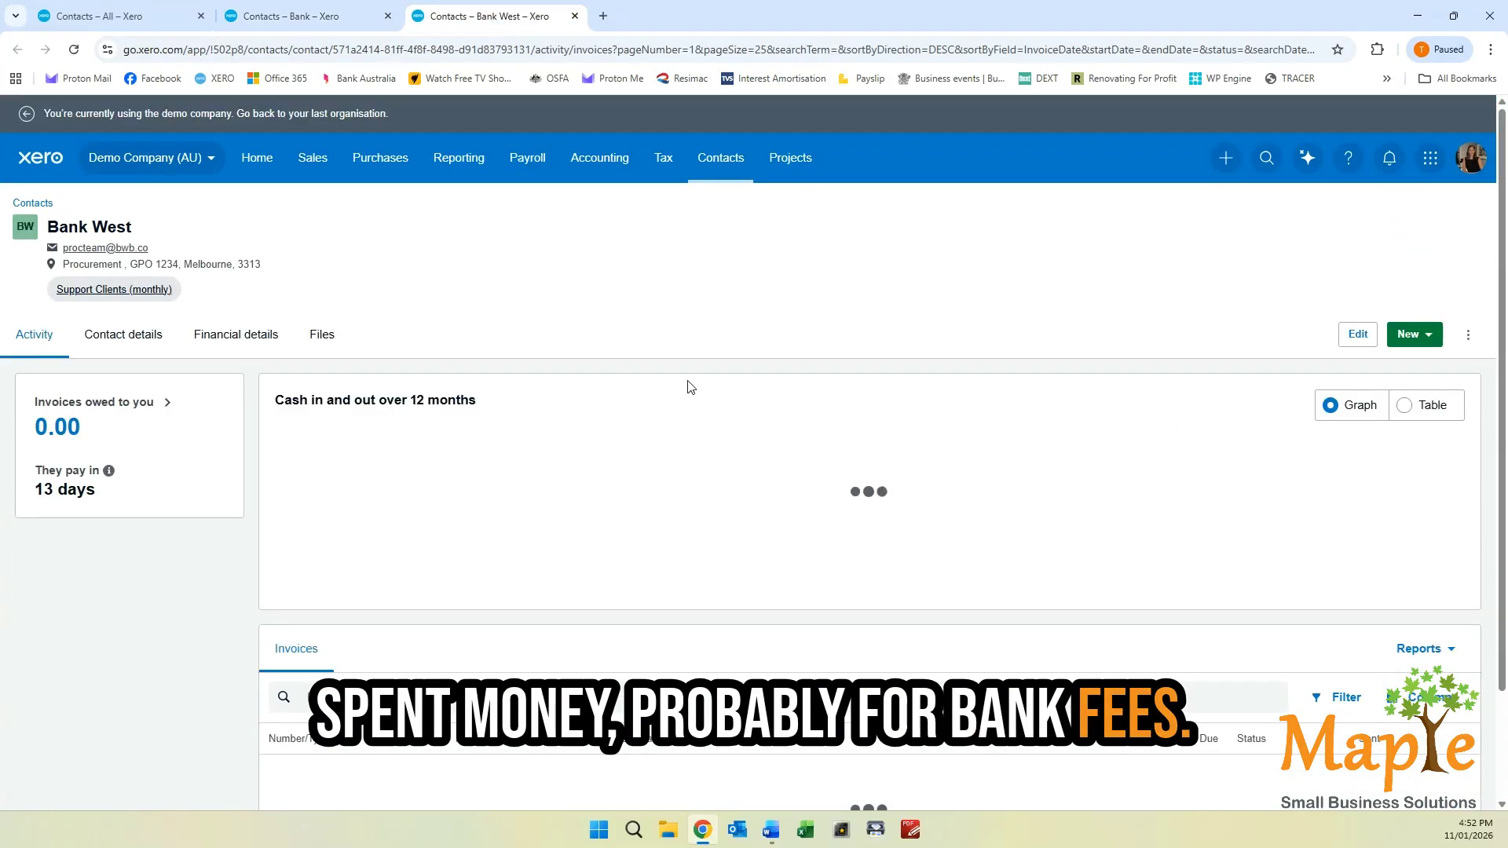
scroll(623, 447, "down", 3)
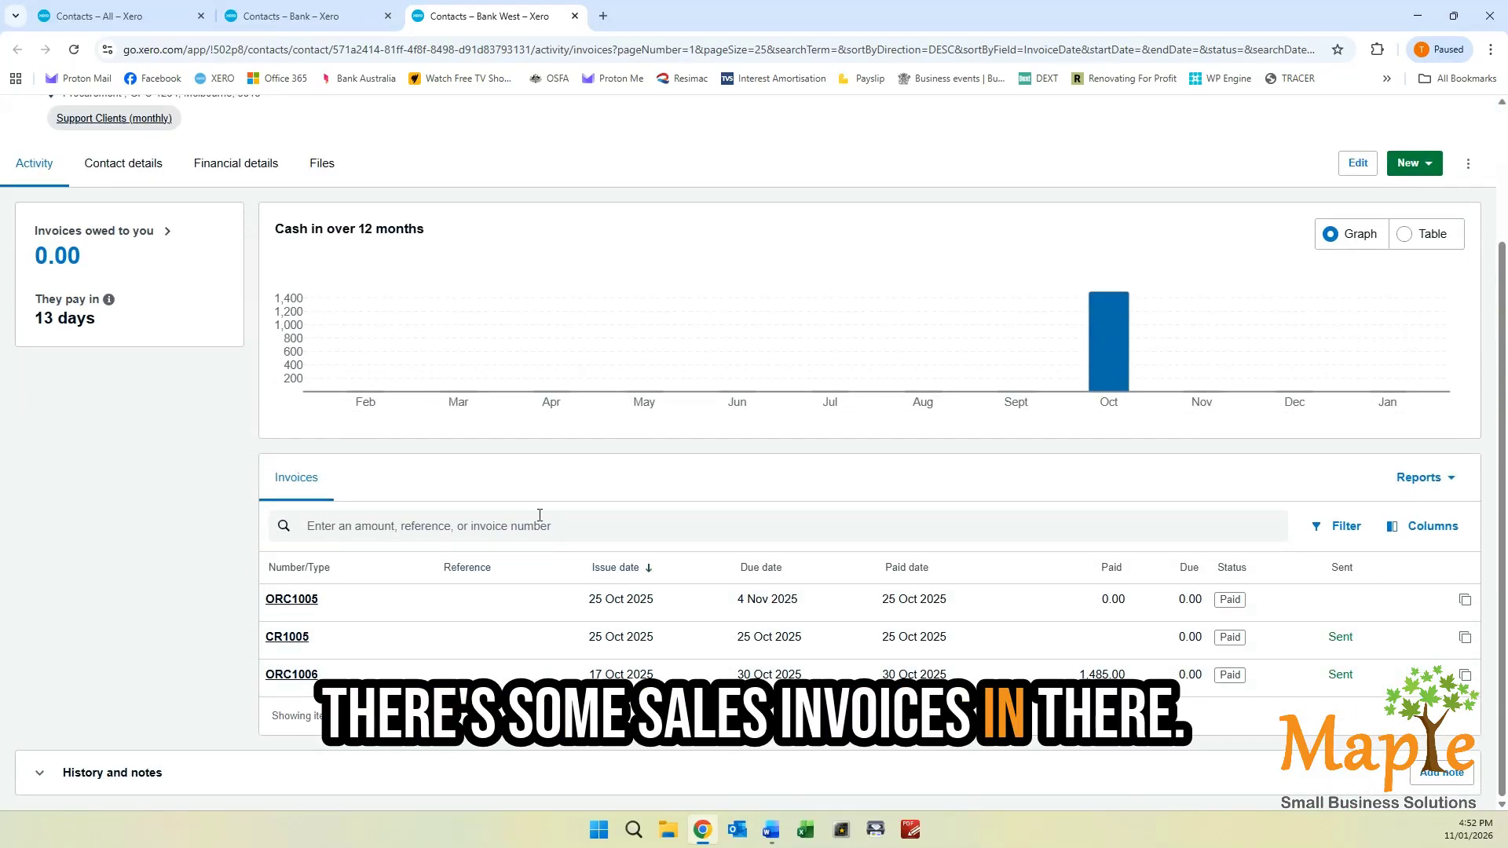
scroll(553, 502, "up", 2)
scroll(554, 495, "up", 1)
Open Bank West for editing and review its contact details, addresses, financial details, and sales and purchase defaults
left_click(1356, 333)
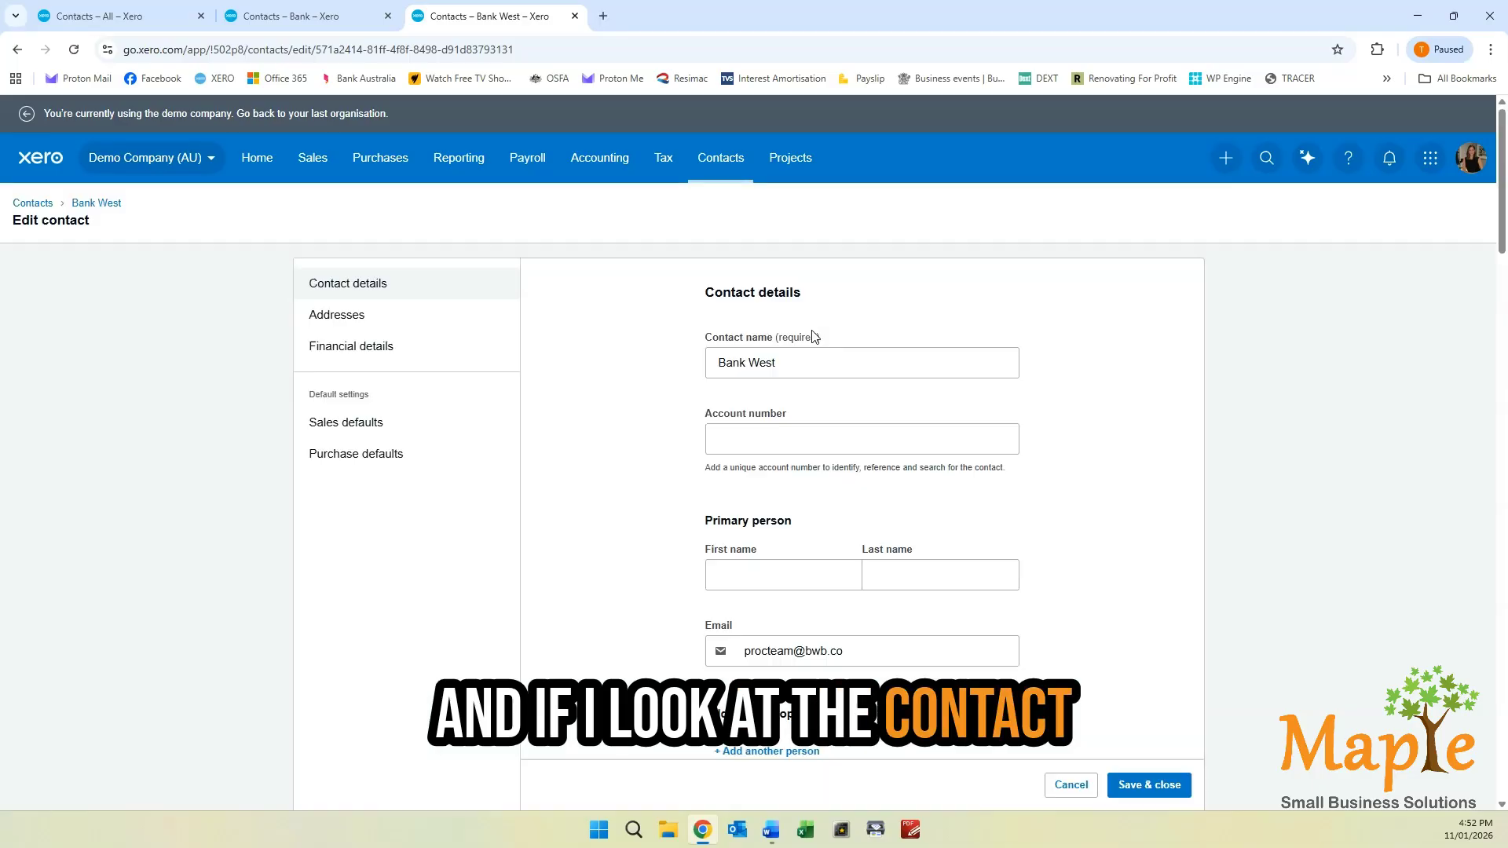
scroll(766, 369, "down", 2)
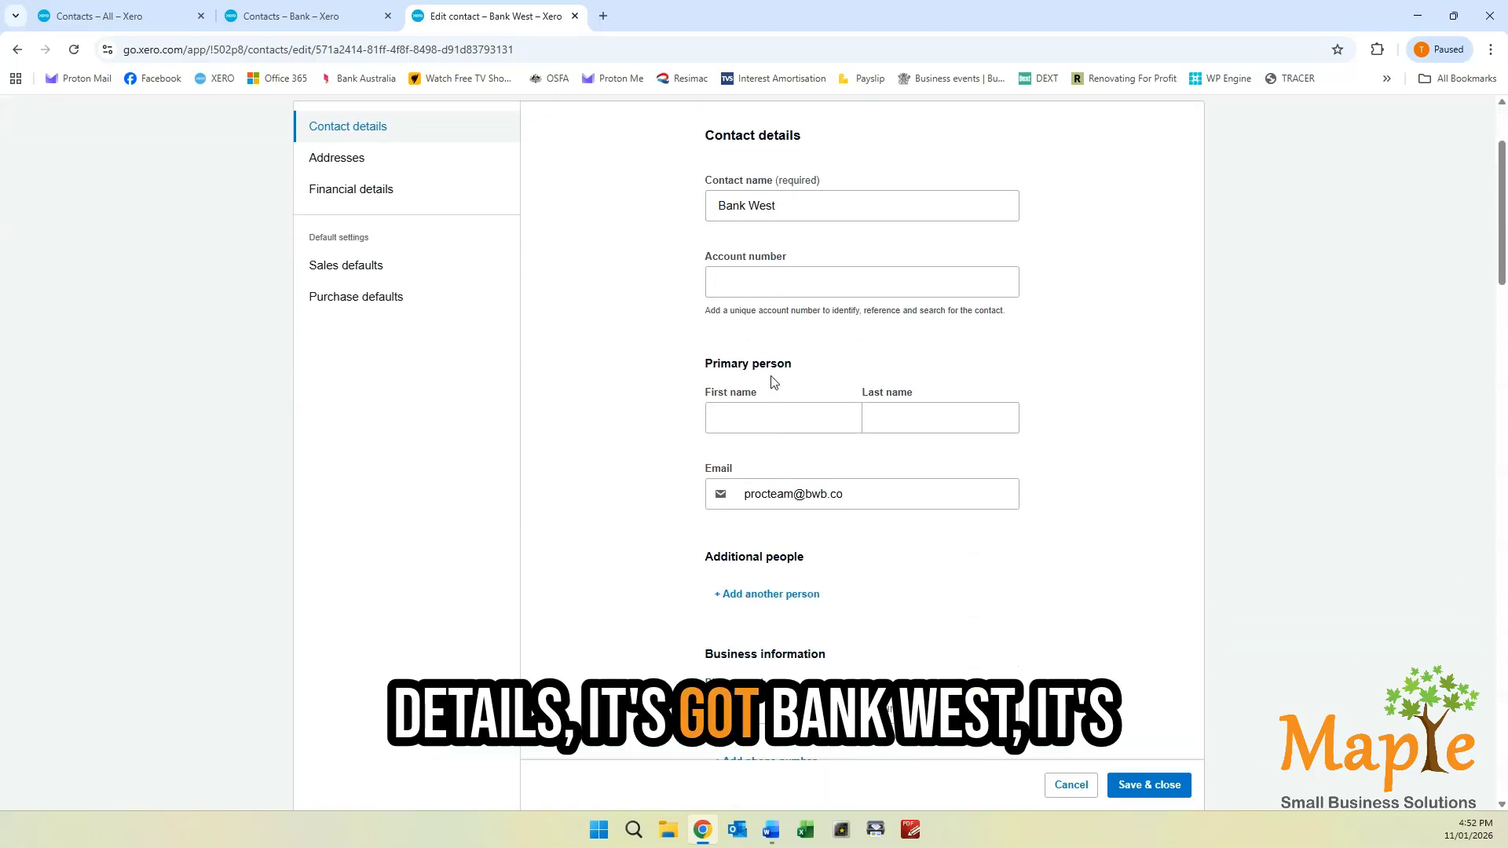
scroll(757, 462, "down", 4)
scroll(757, 460, "down", 6)
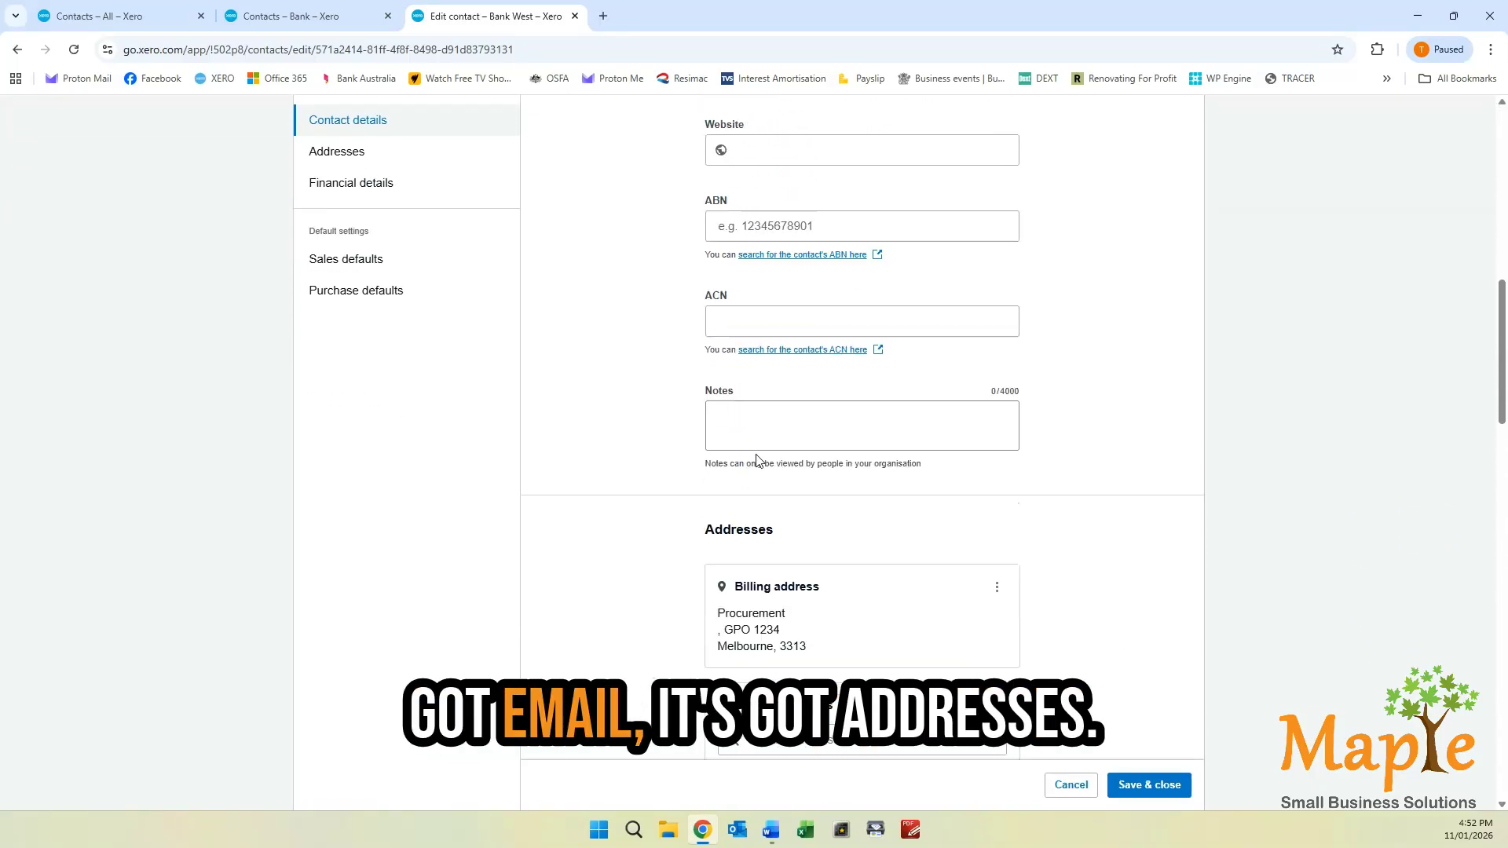
scroll(763, 447, "down", 15)
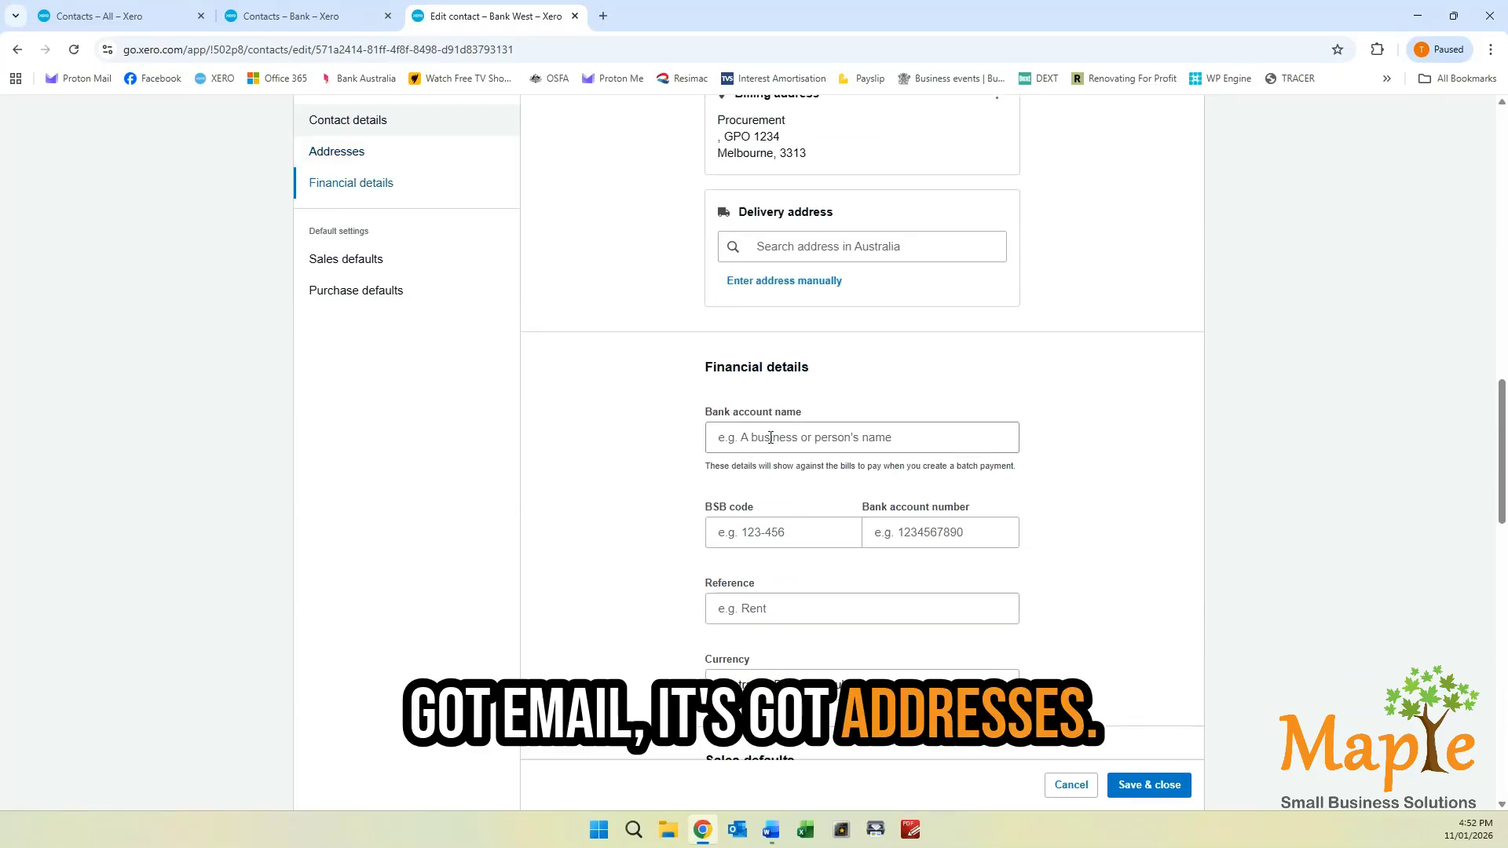
scroll(772, 432, "down", 3)
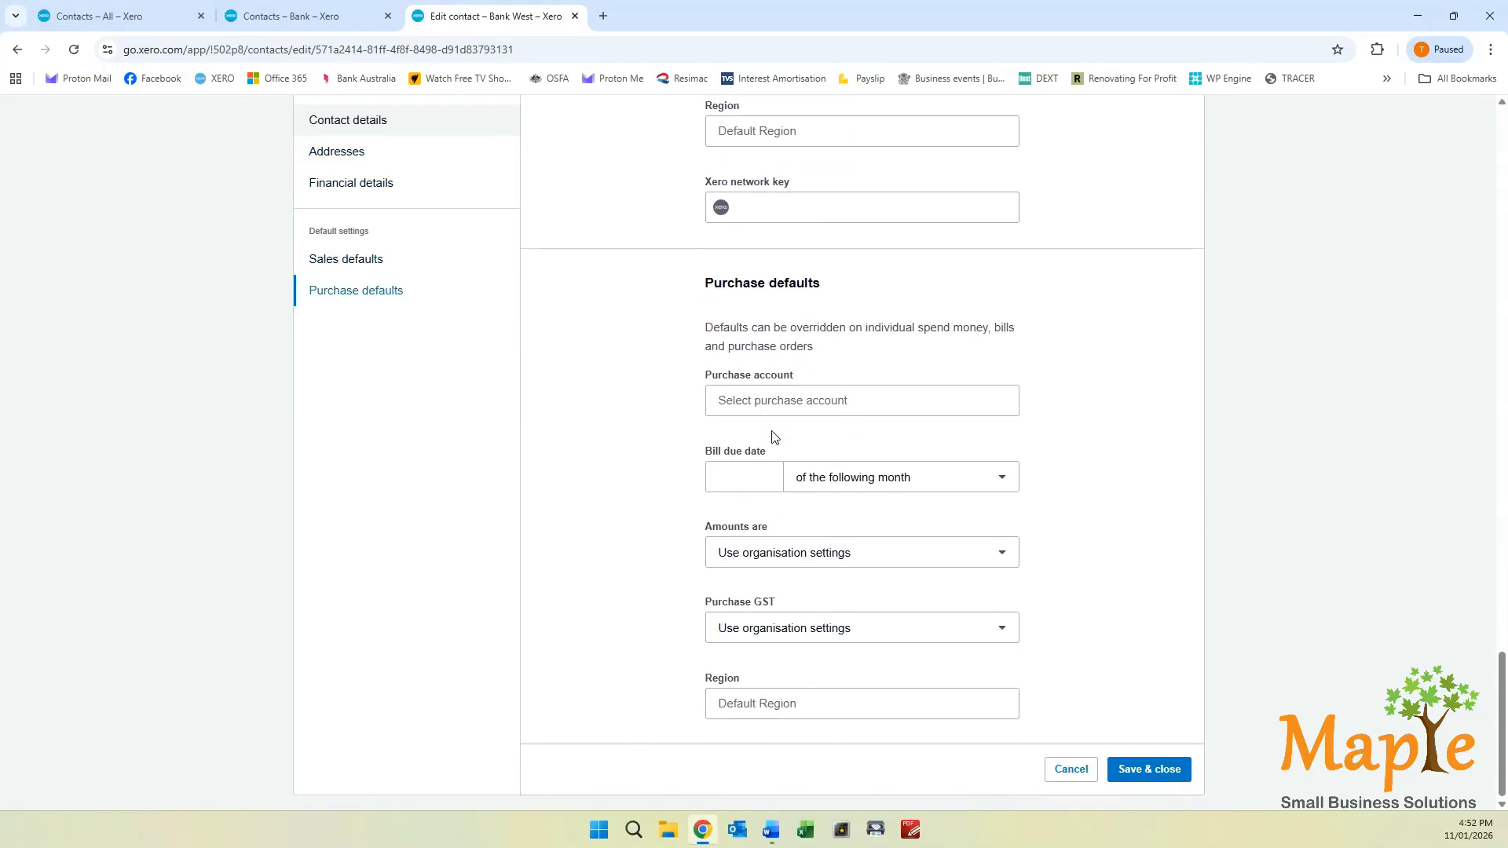
scroll(772, 432, "up", 15)
scroll(773, 423, "up", 10)
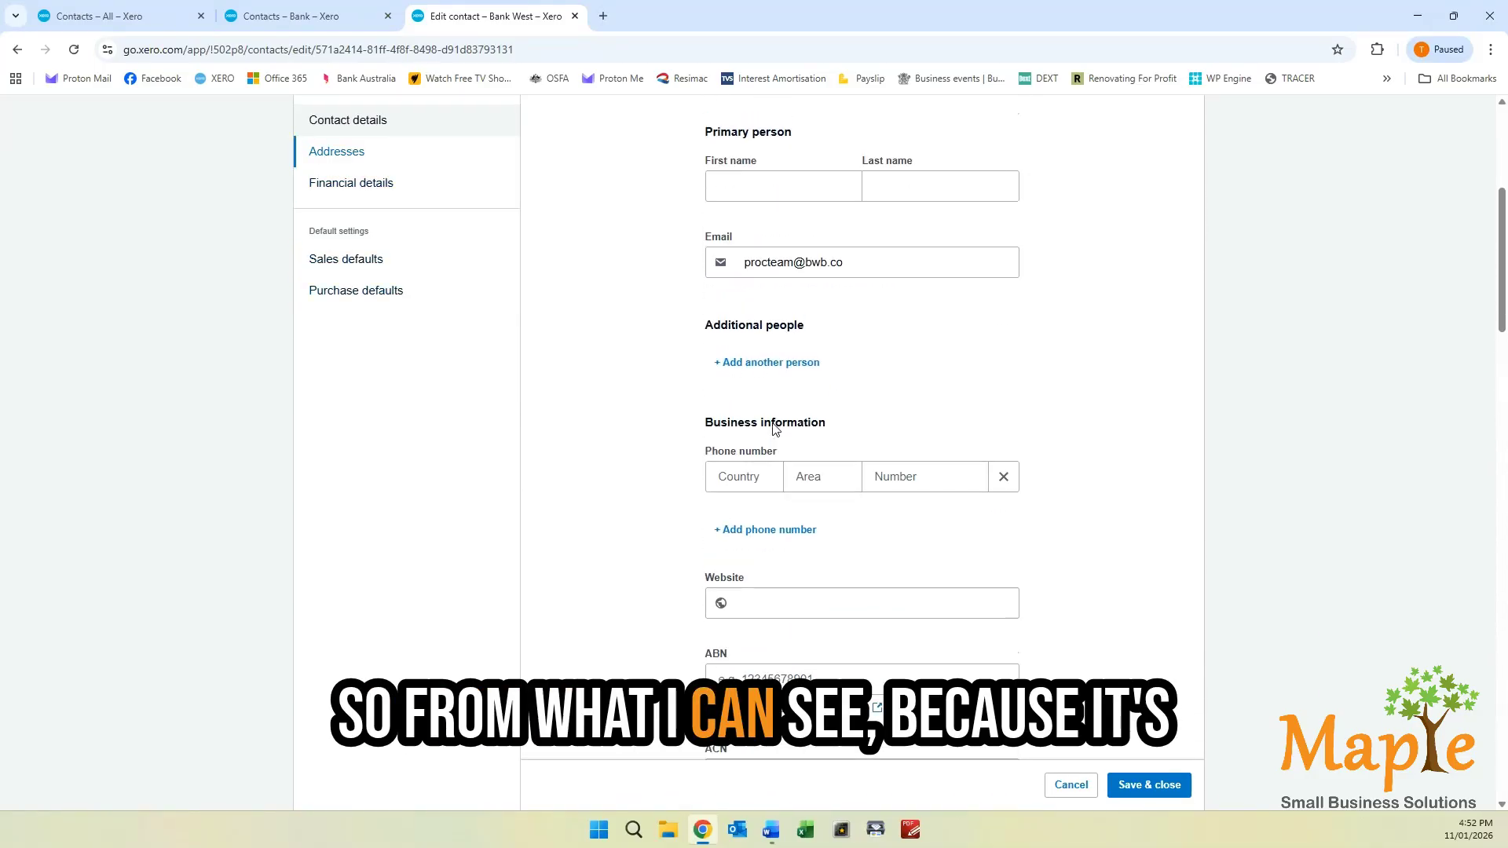
Select the Bank contact in the contacts list, merge its transaction history into Bank West, and confirm the merge
left_click(334, 22)
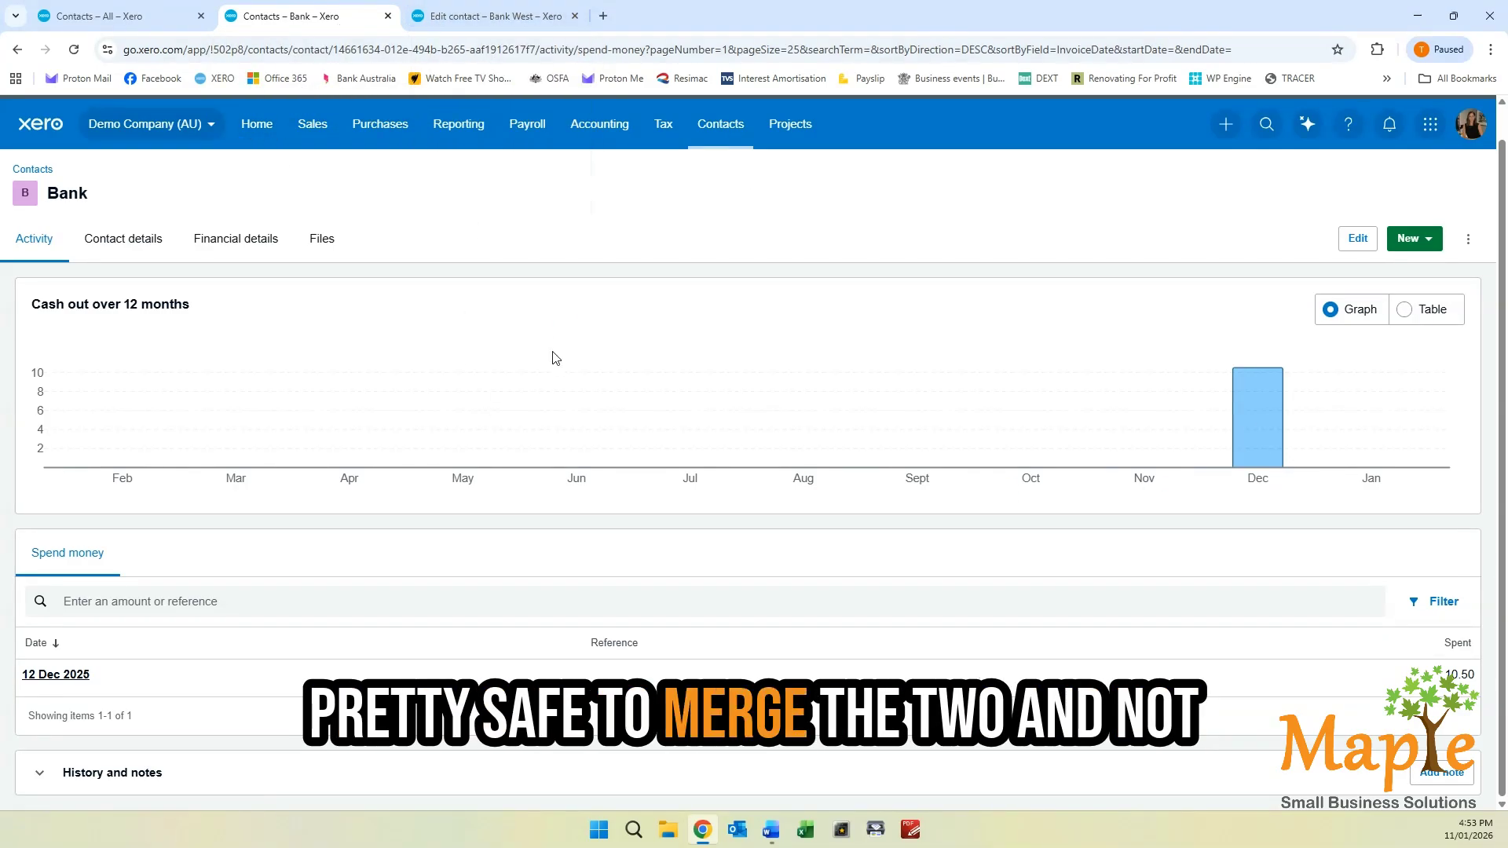
left_click(123, 20)
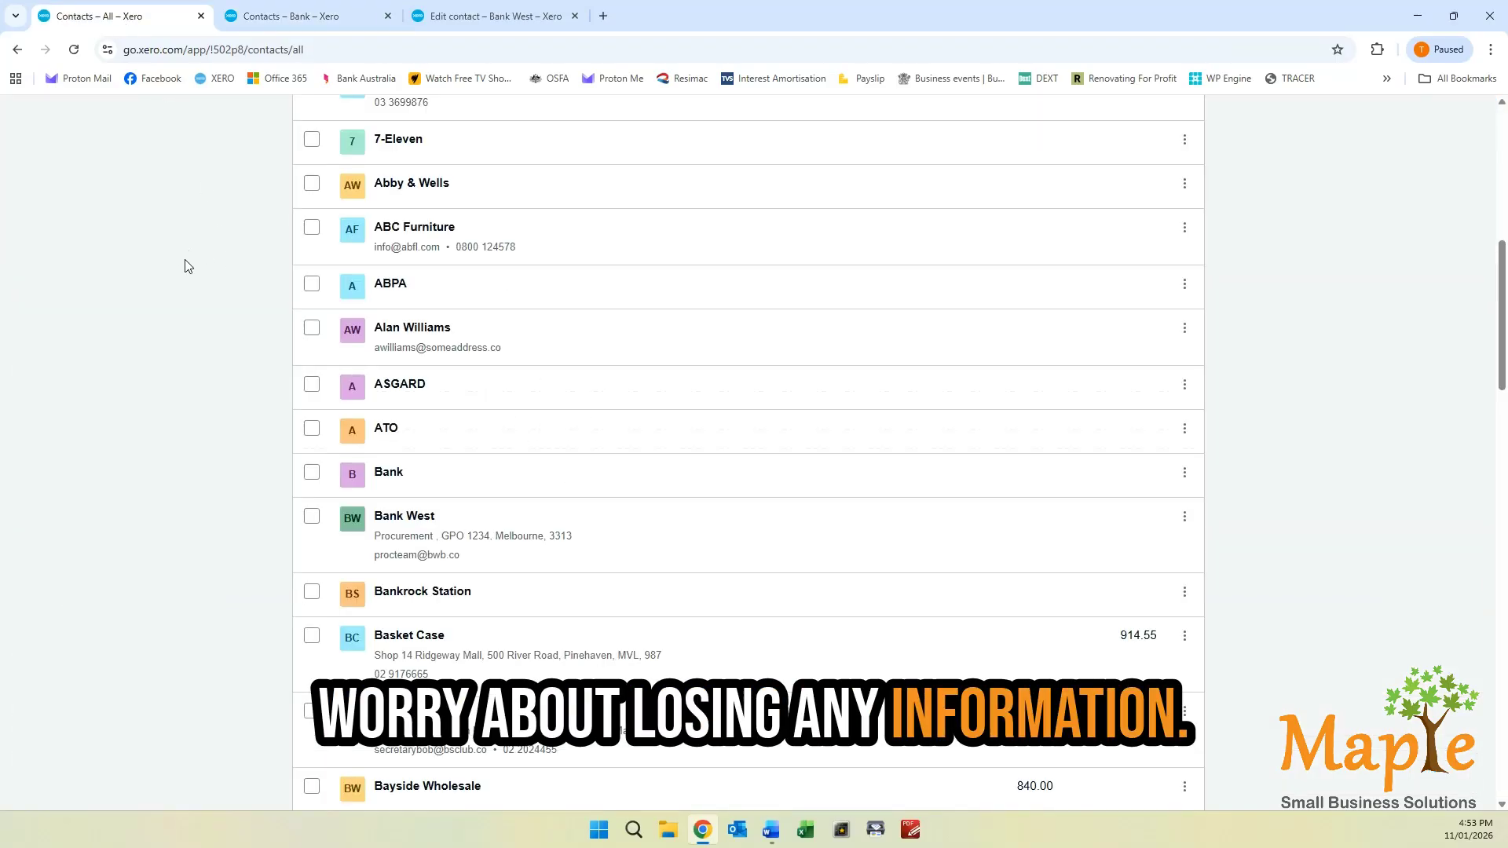
scroll(190, 383, "down", 1)
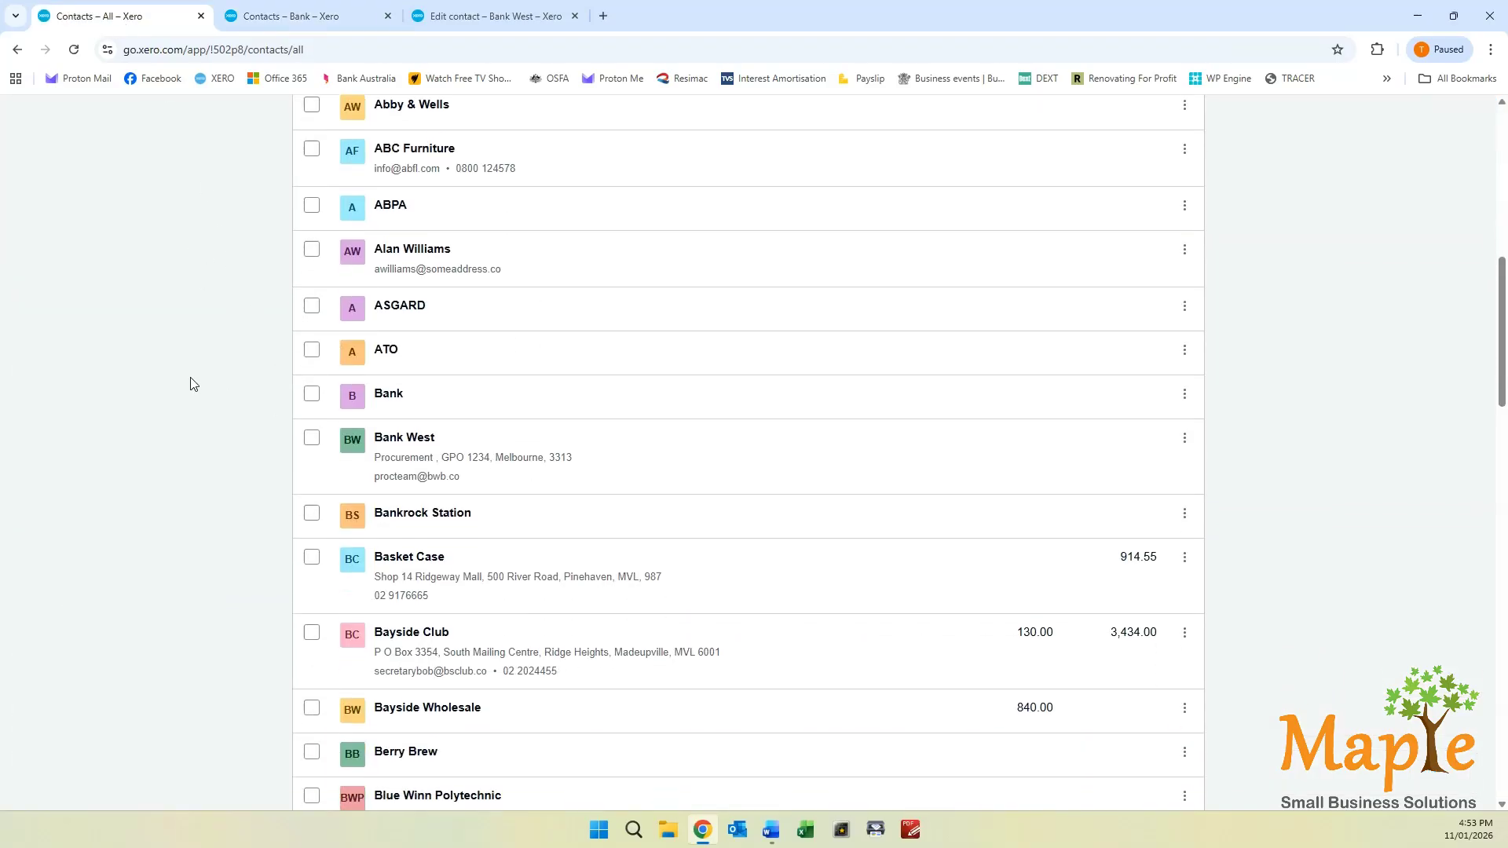
scroll(197, 343, "up", 4)
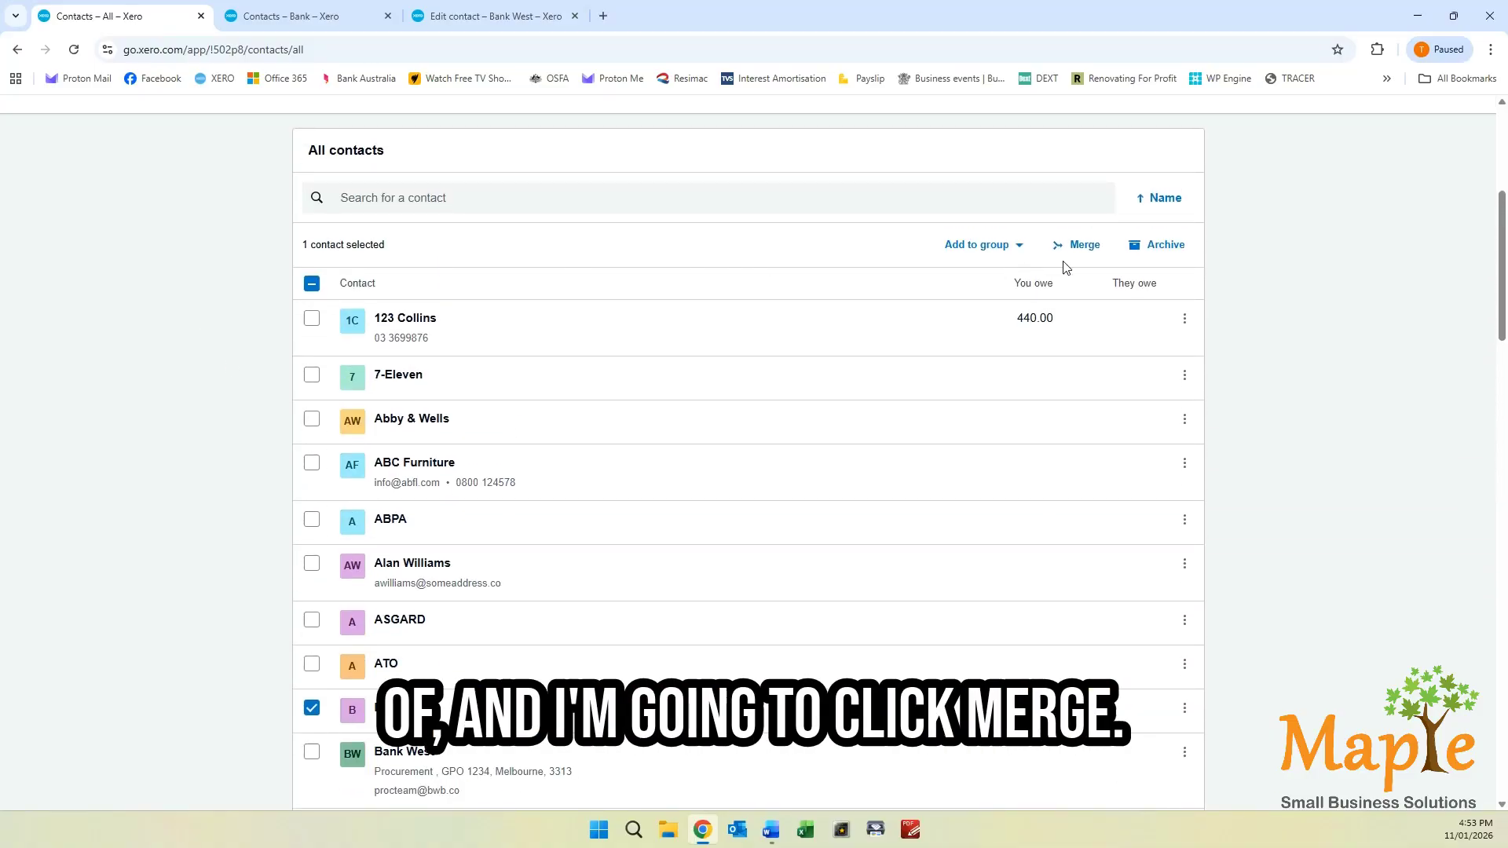
left_click(1084, 248)
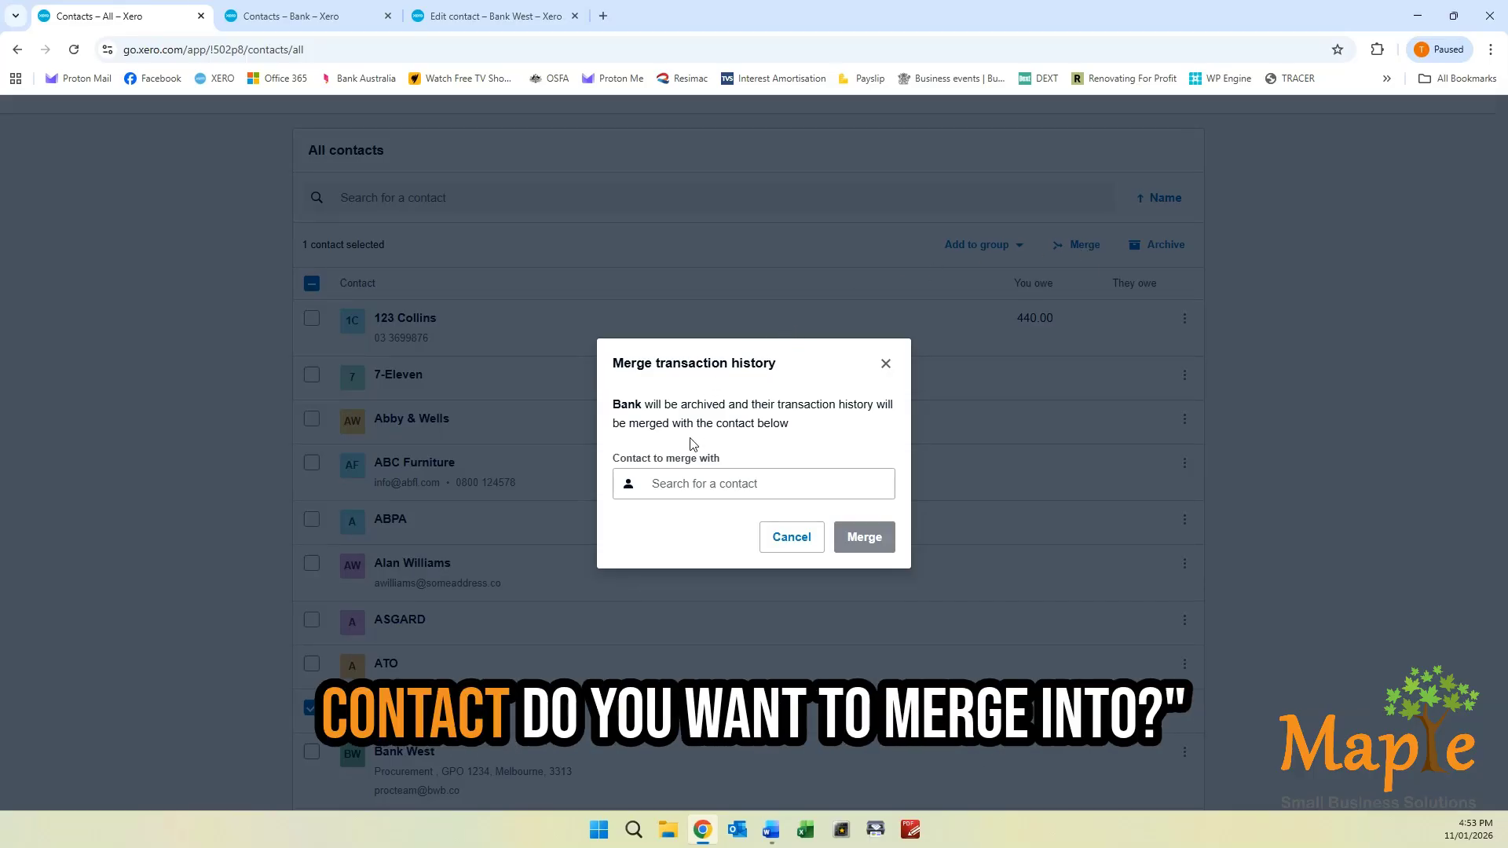
left_click(655, 485)
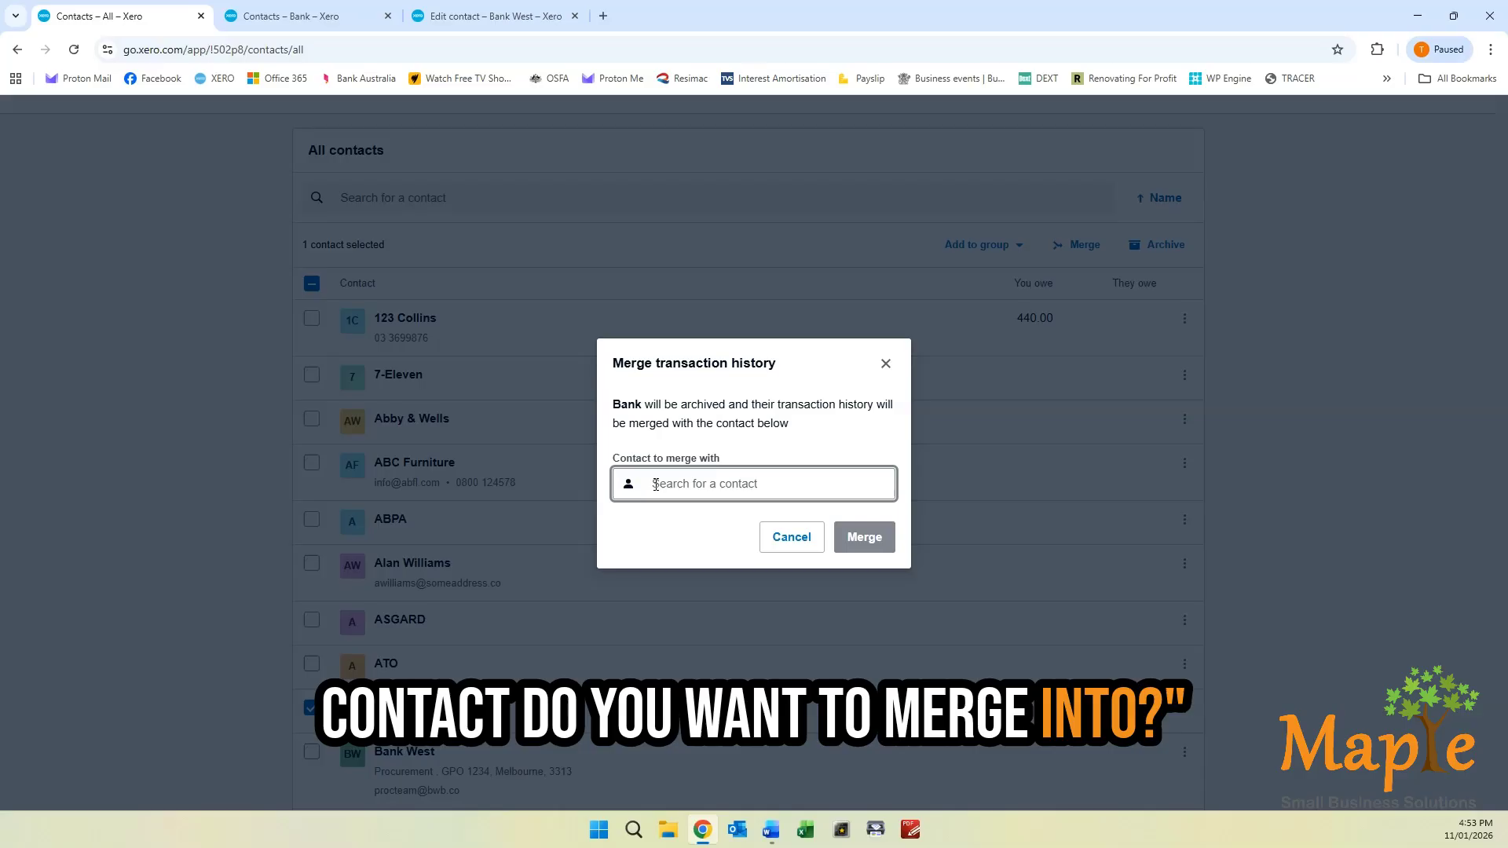
type("Bank")
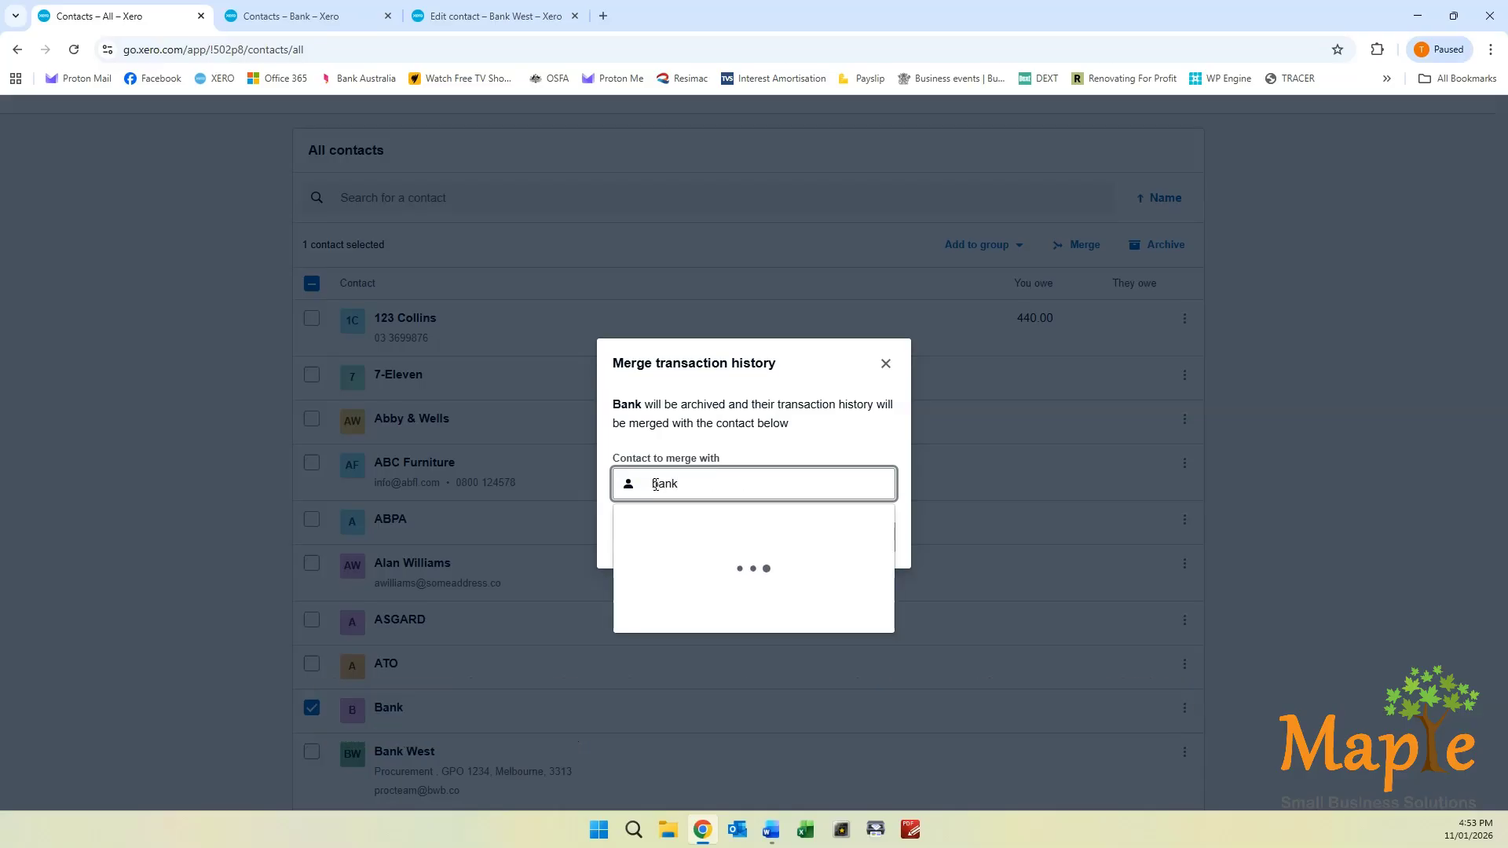
left_click(705, 564)
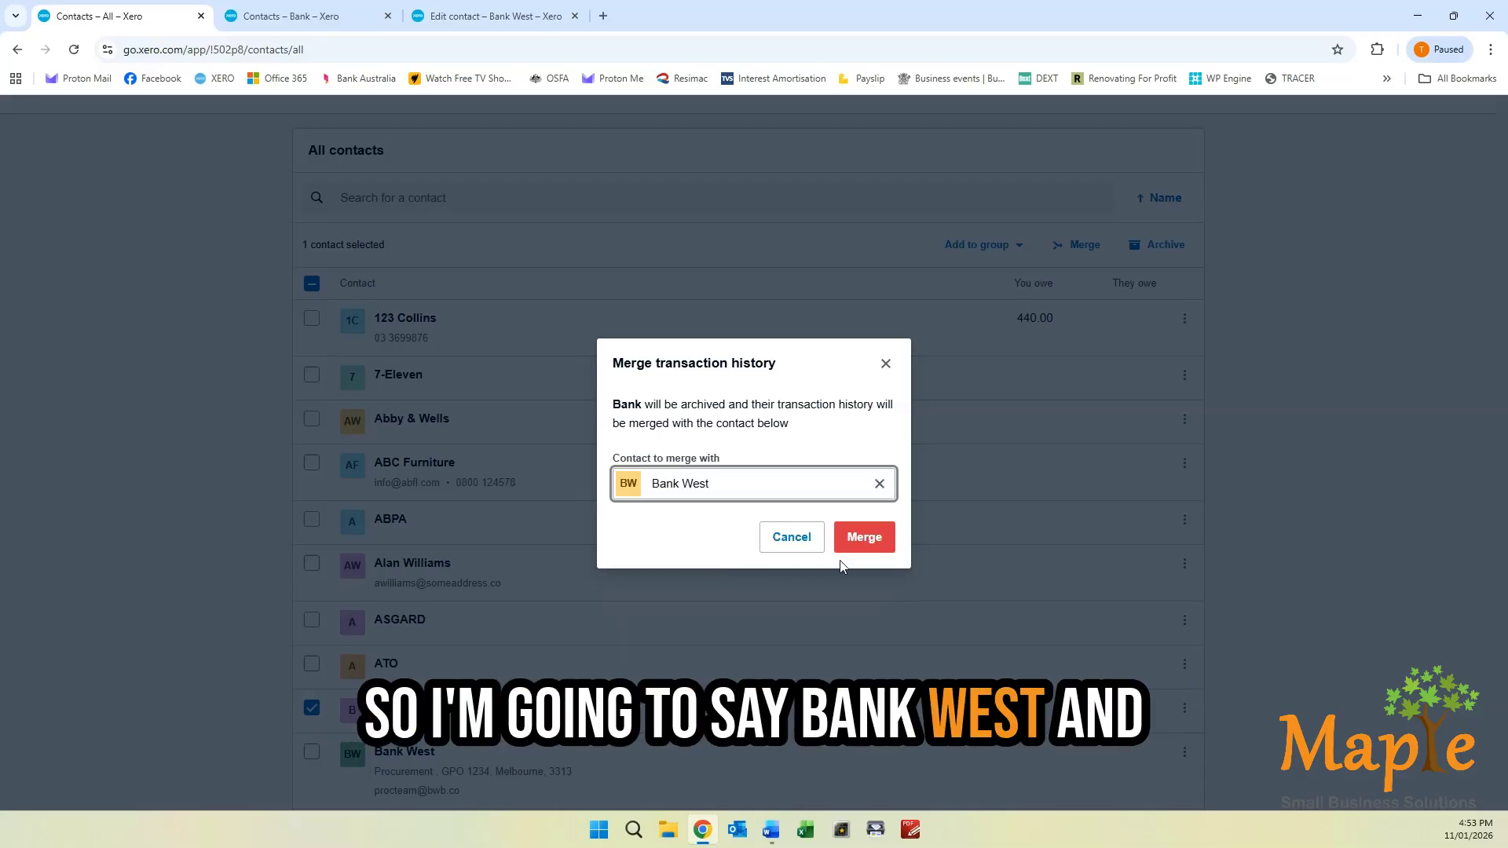
left_click(867, 538)
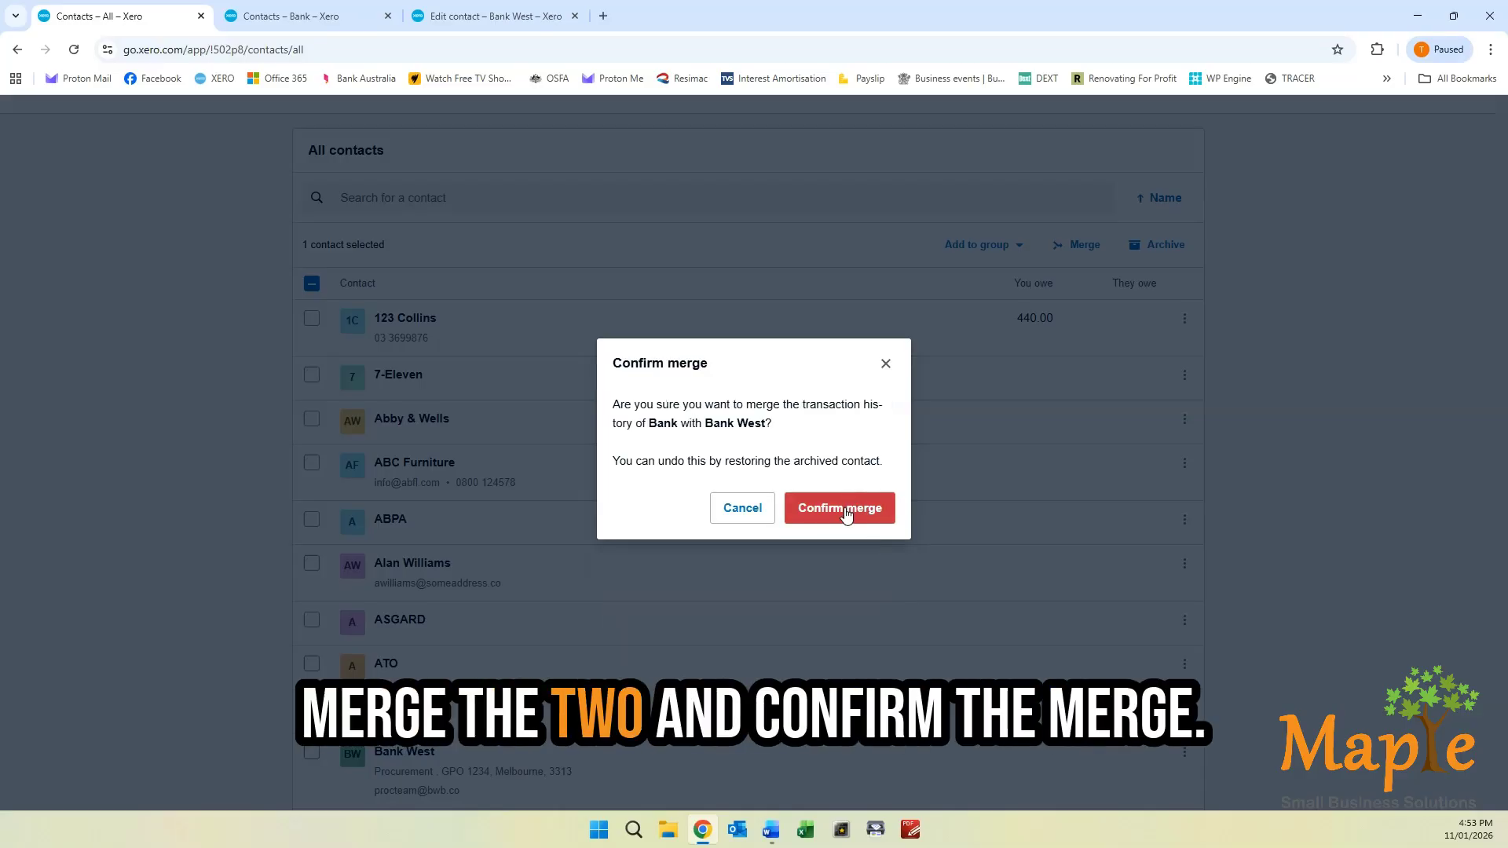
left_click(846, 511)
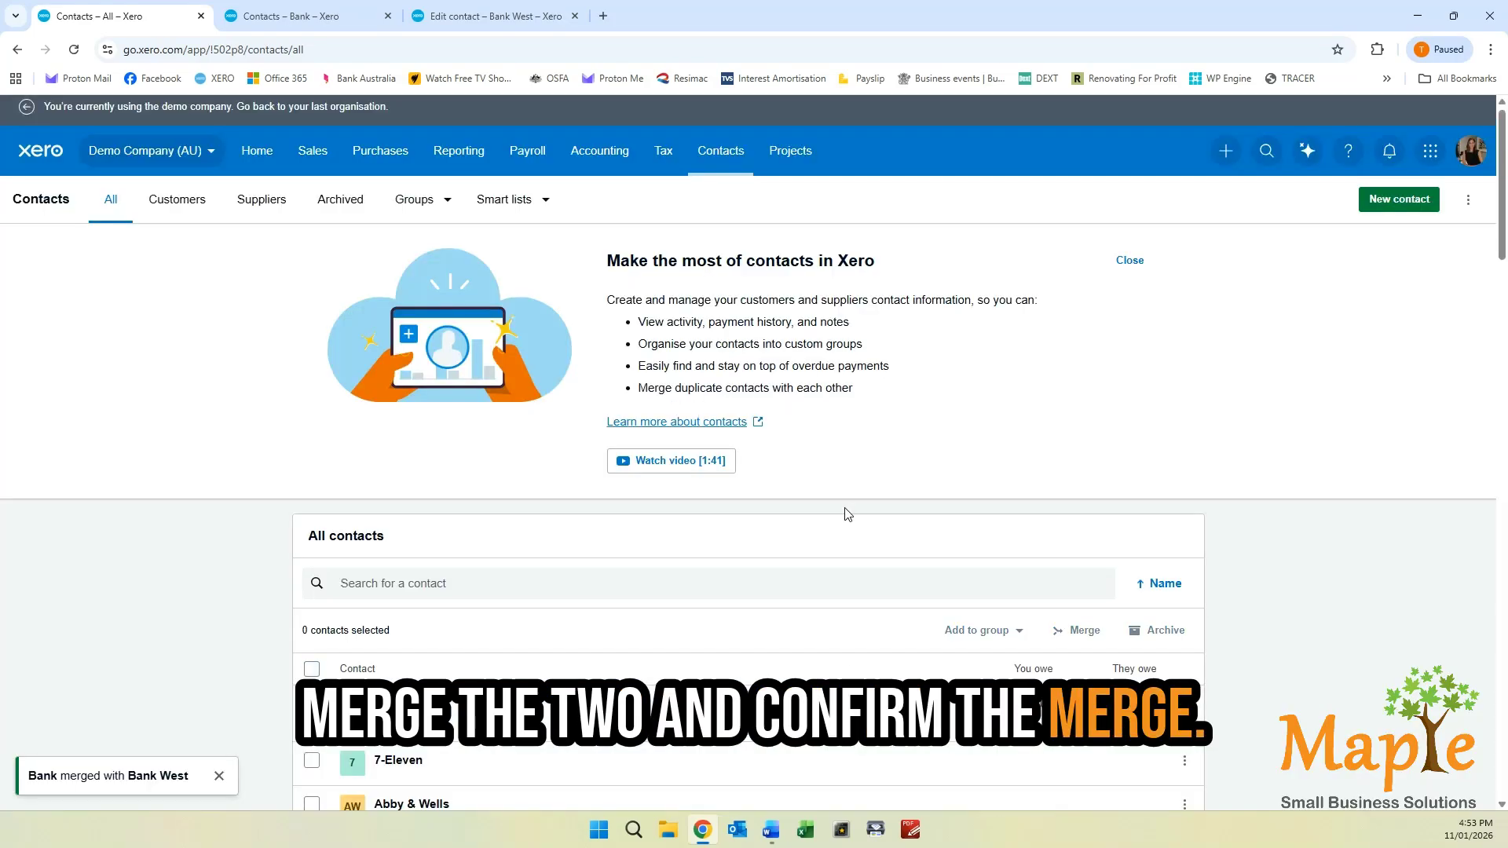
Open Bank West from the contacts list and check its activity for the spend money transaction merged from Bank
scroll(841, 515, "down", 8)
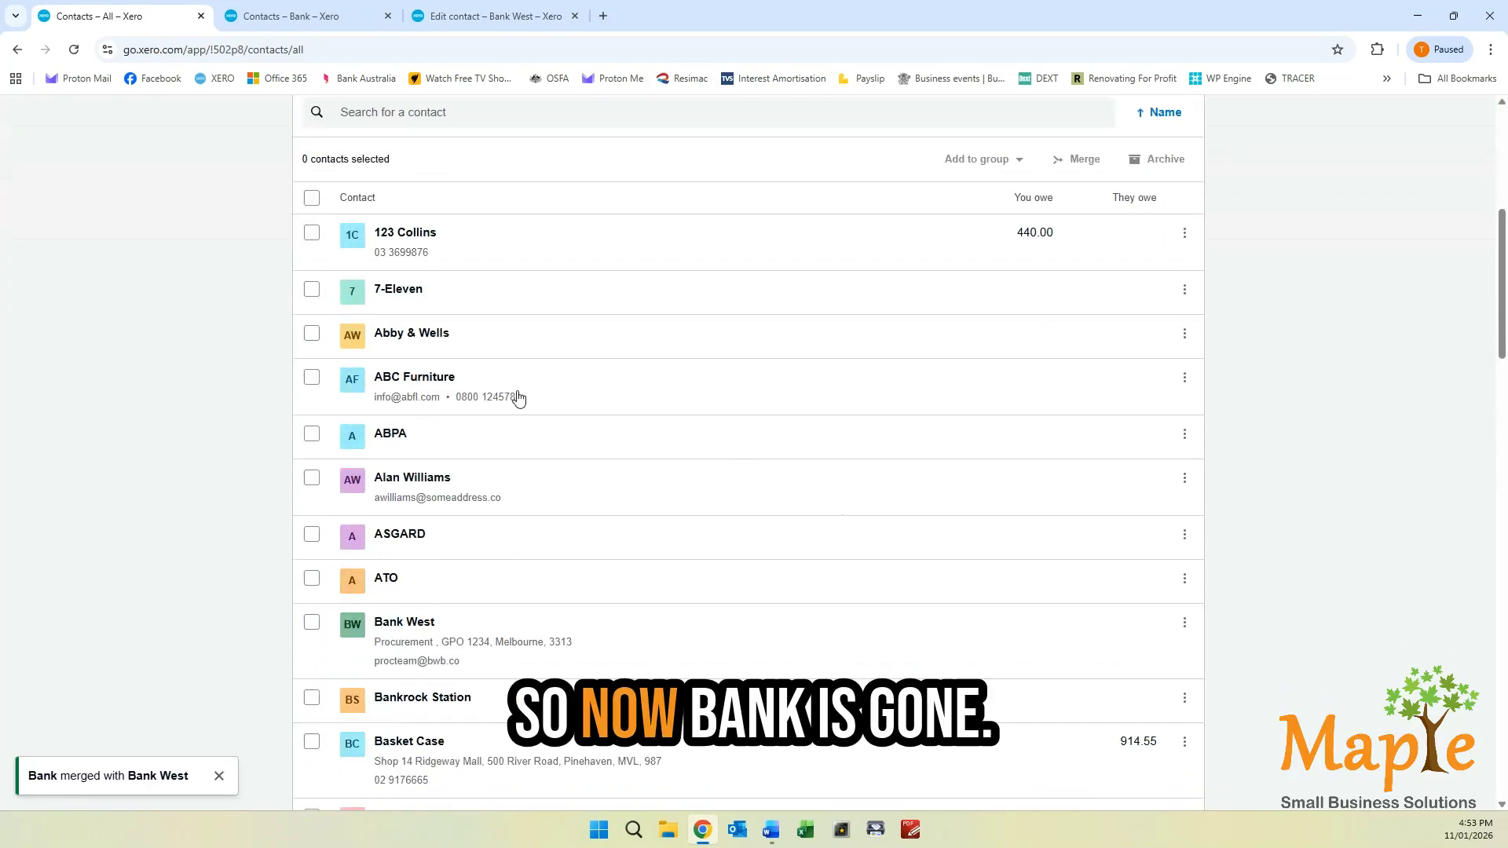
scroll(518, 398, "down", 2)
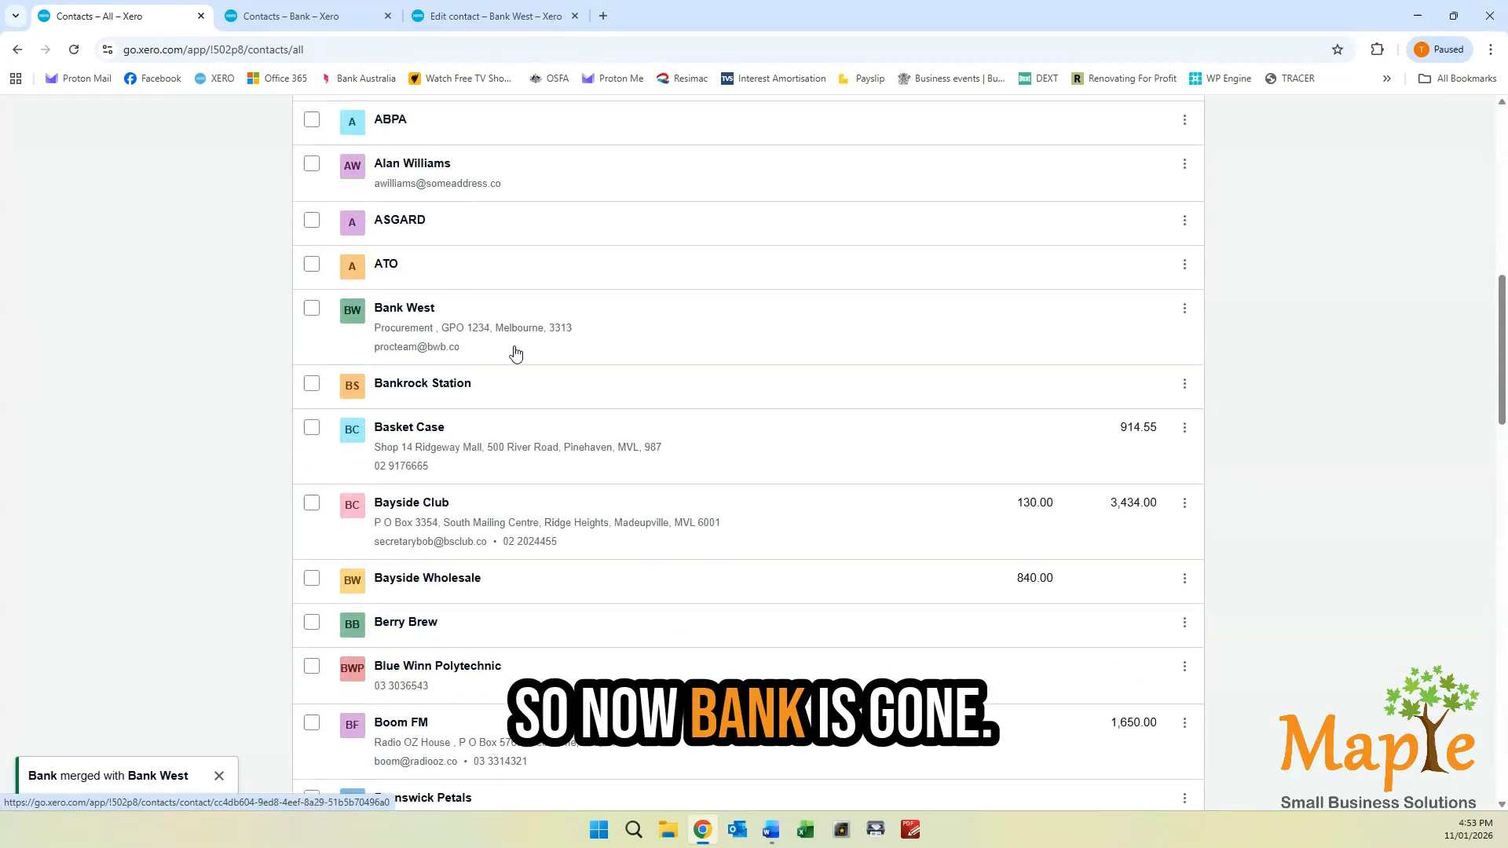
left_click(416, 311)
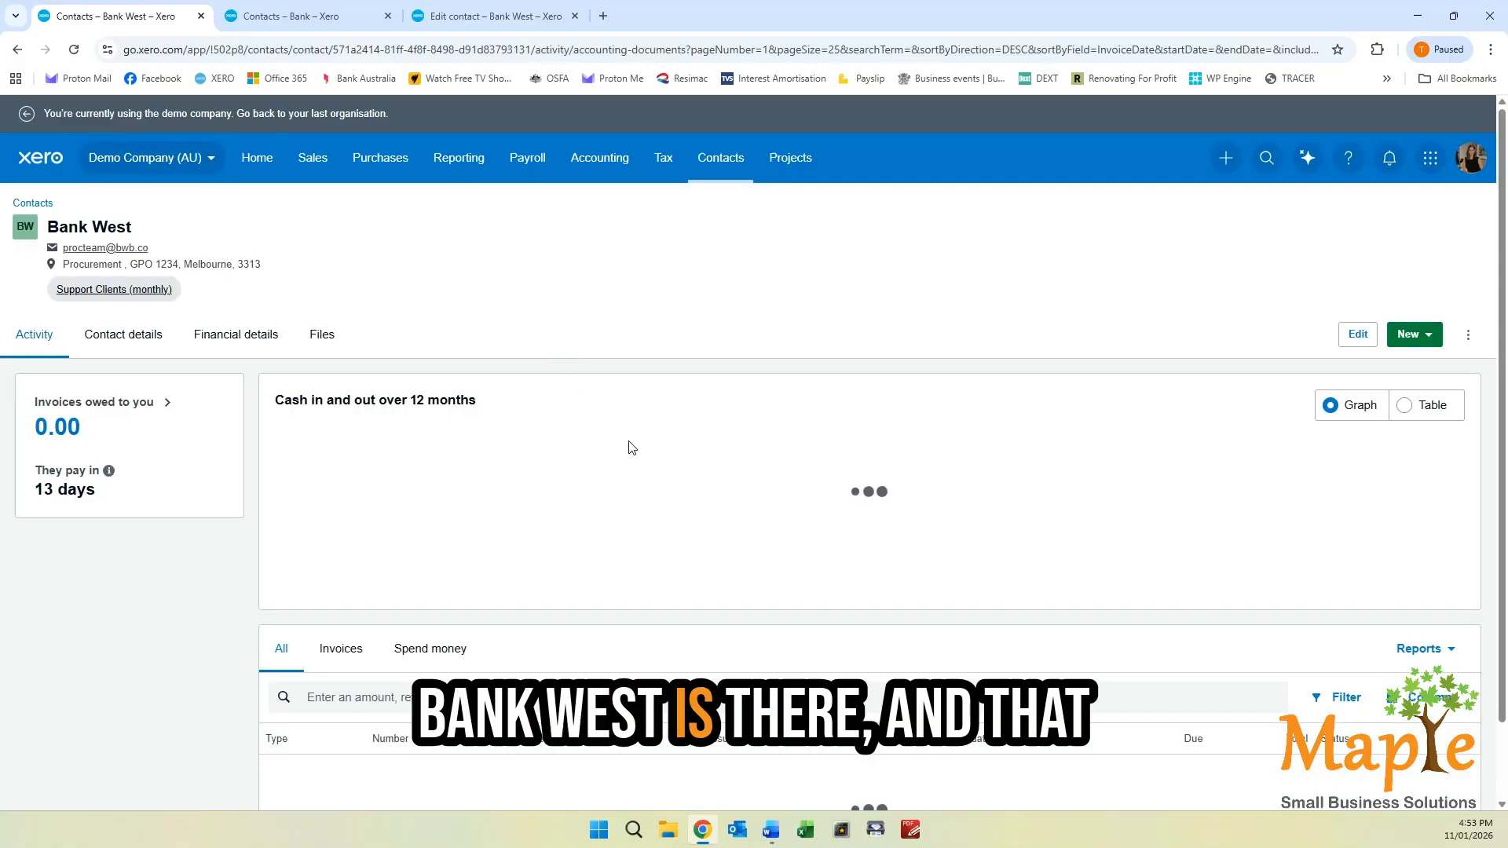
scroll(629, 446, "down", 2)
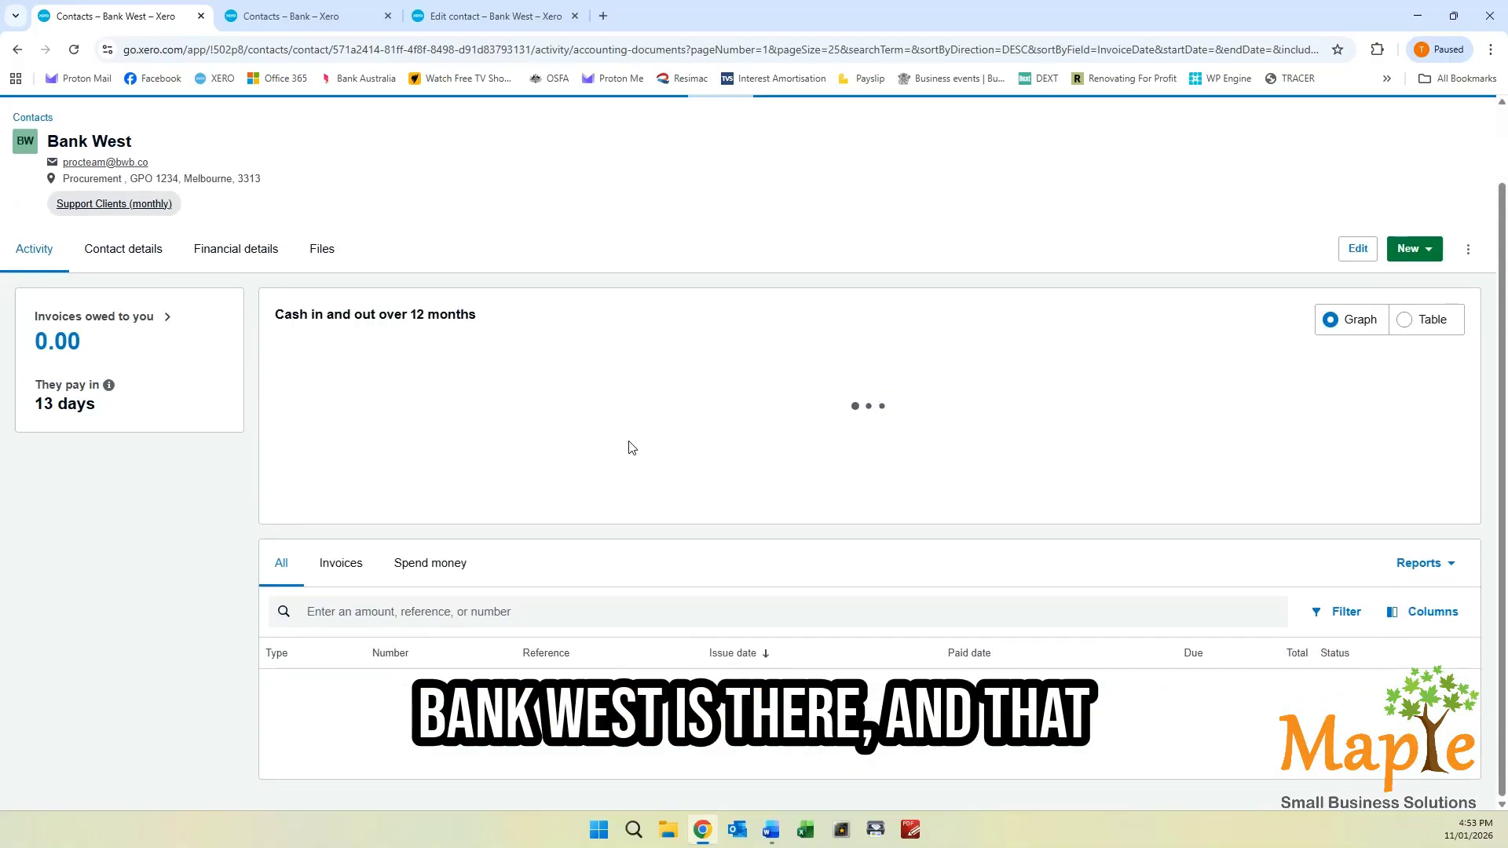
scroll(629, 446, "down", 2)
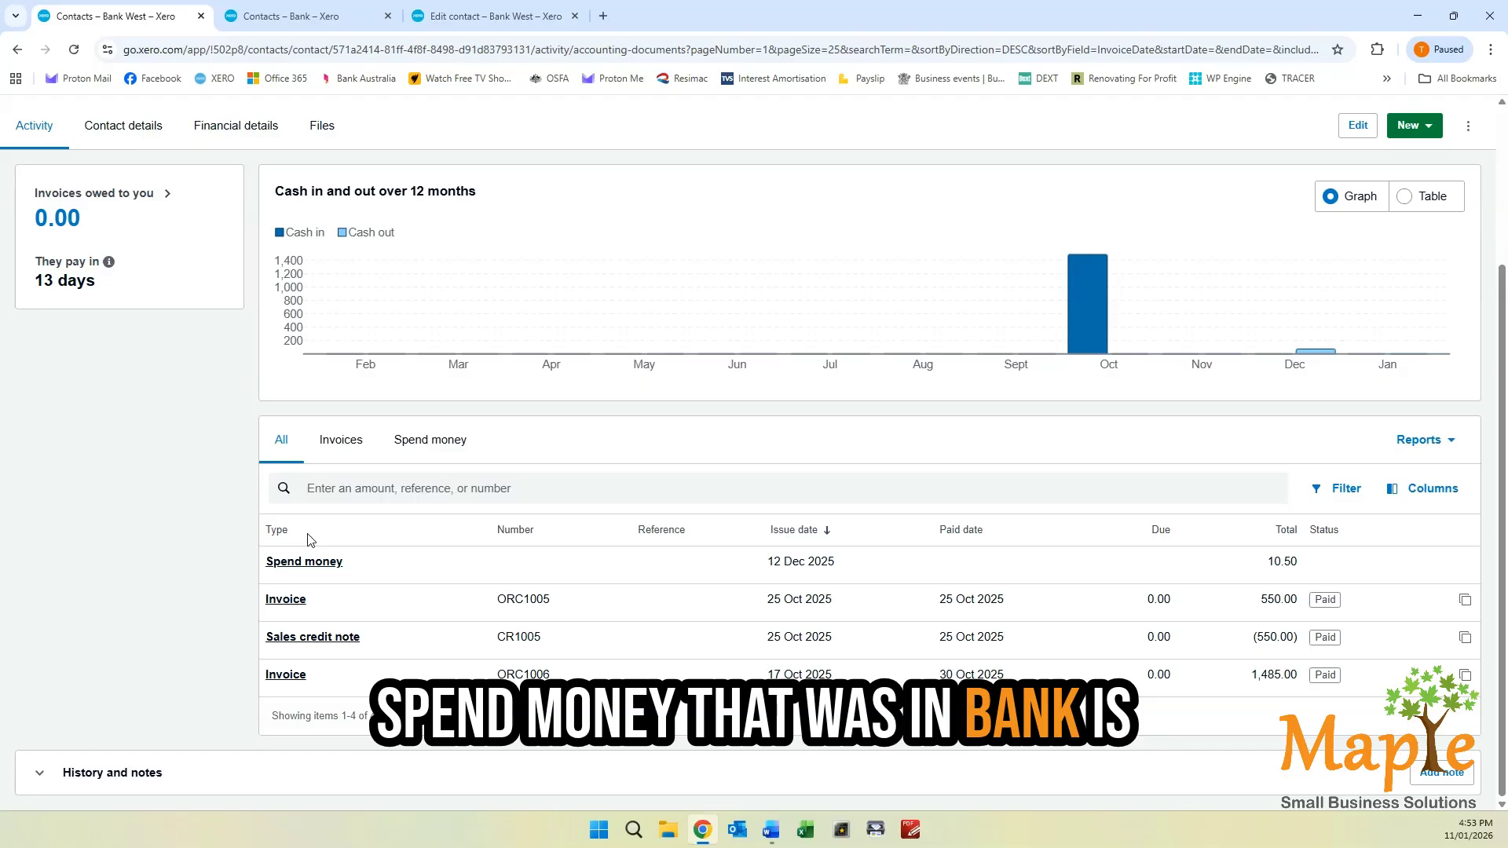
scroll(307, 540, "up", 3)
scroll(307, 540, "down", 1)
scroll(307, 539, "down", 2)
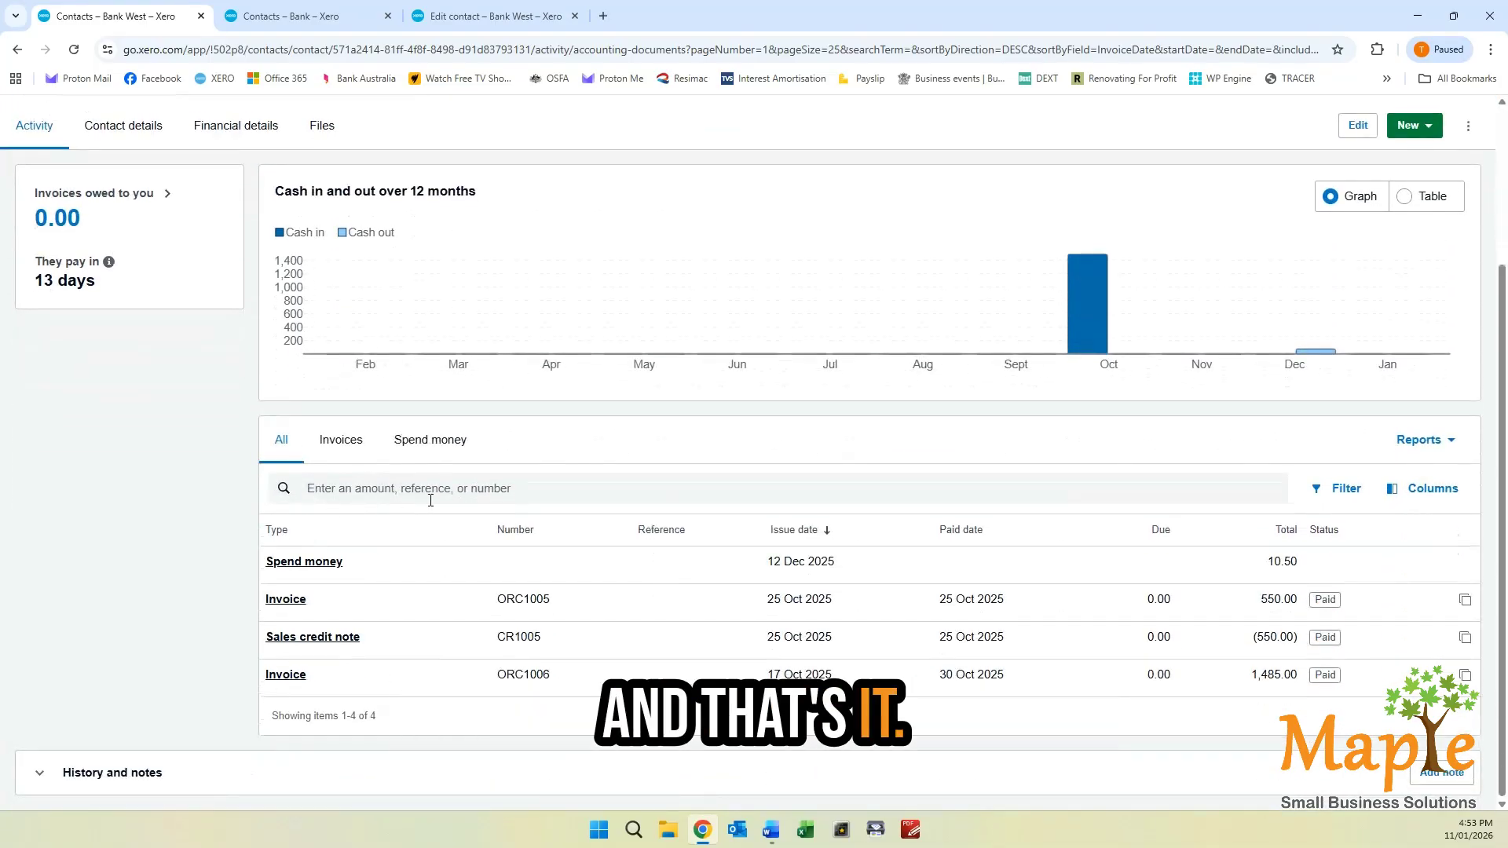
scroll(481, 507, "up", 3)
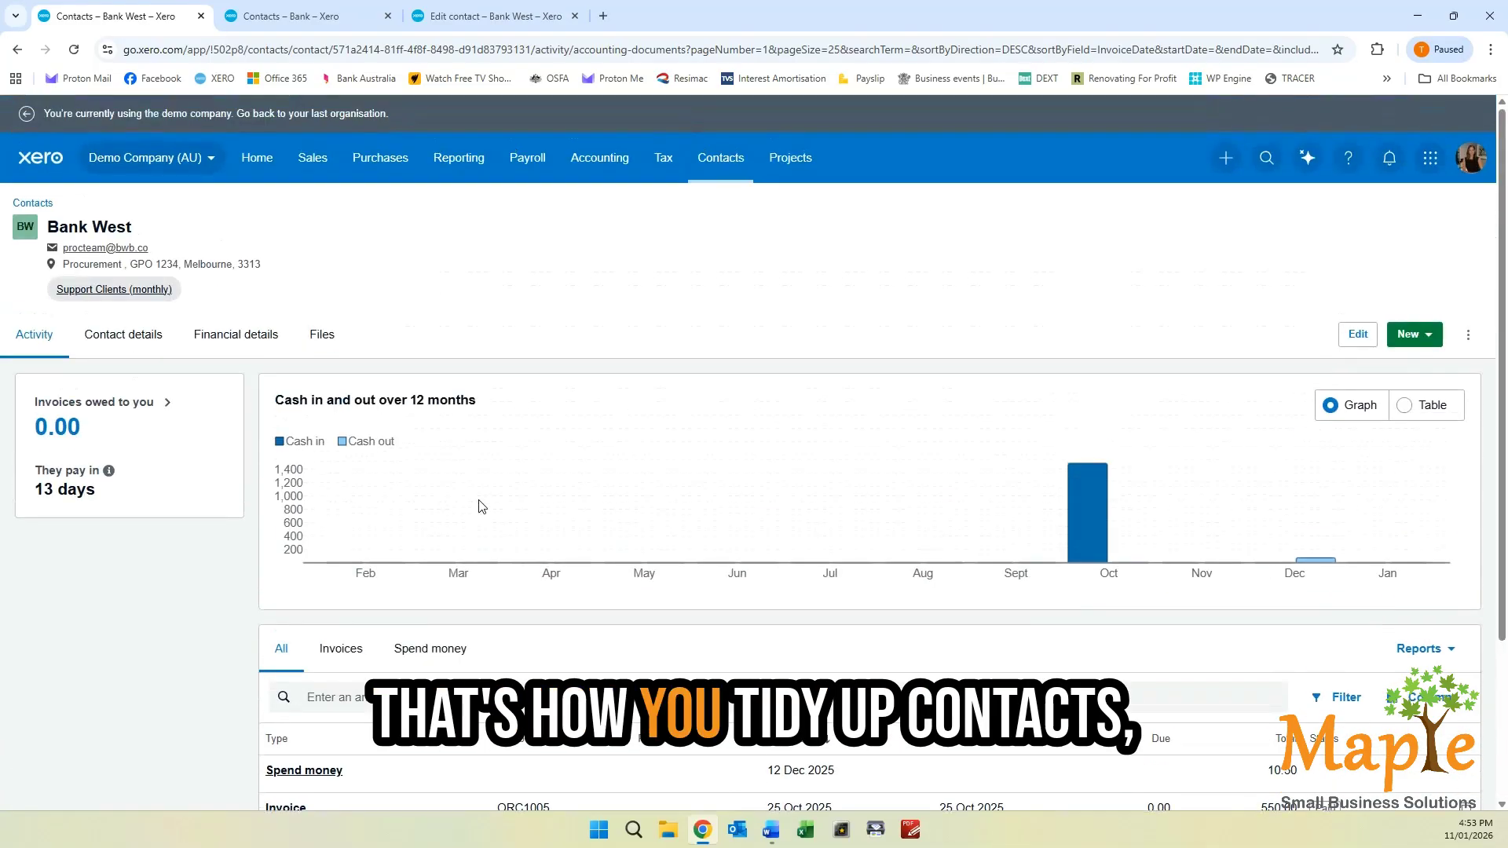